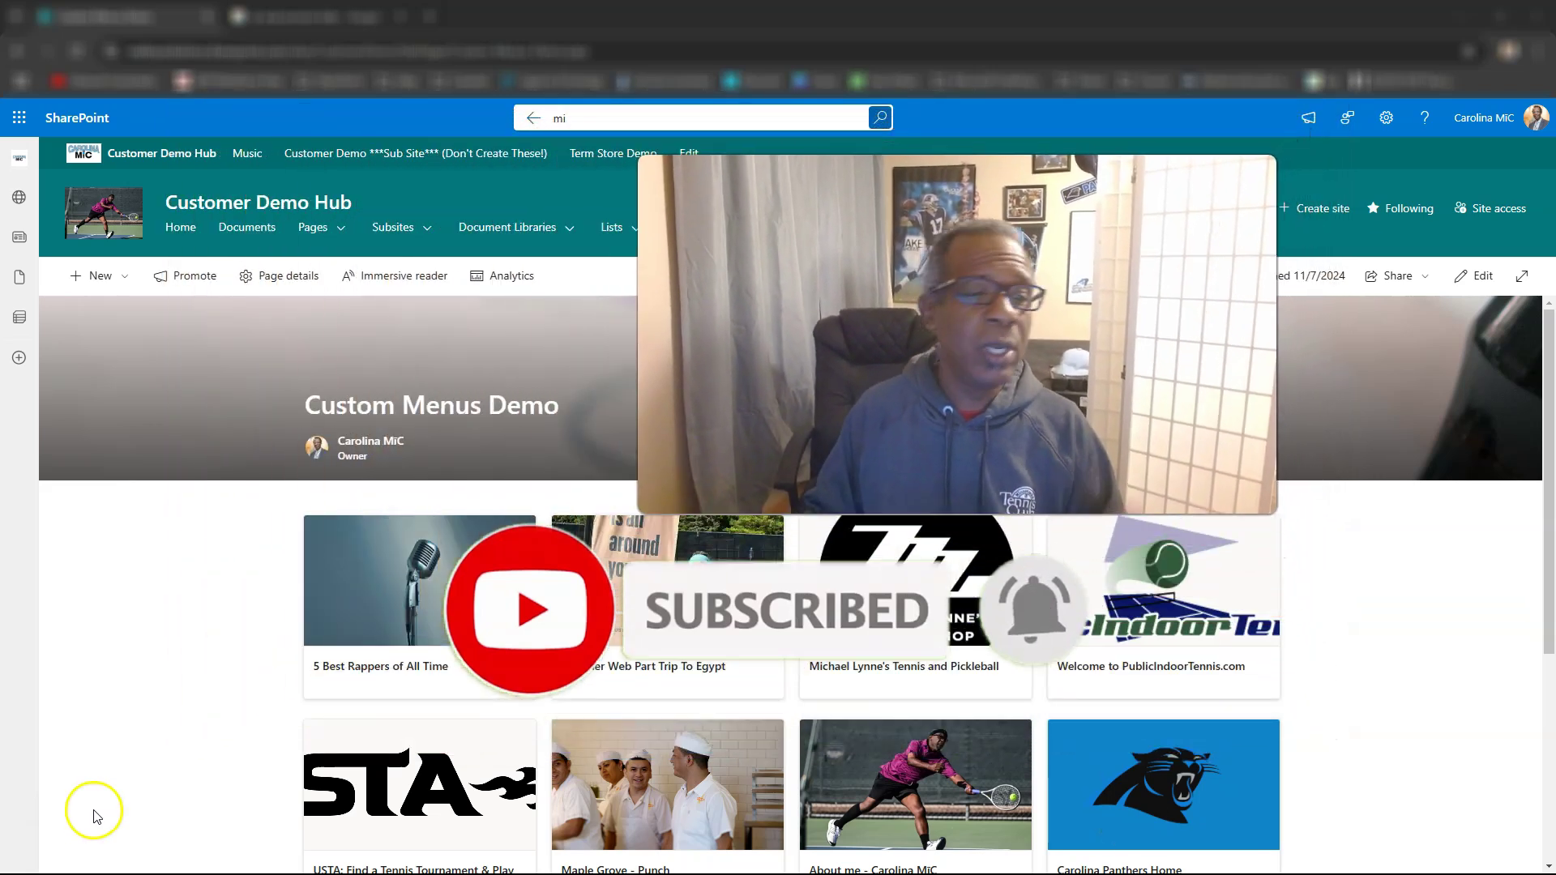
# In edit mode, add a one-column section below the title containing a Quick links web part
pyautogui.click(1477, 277)
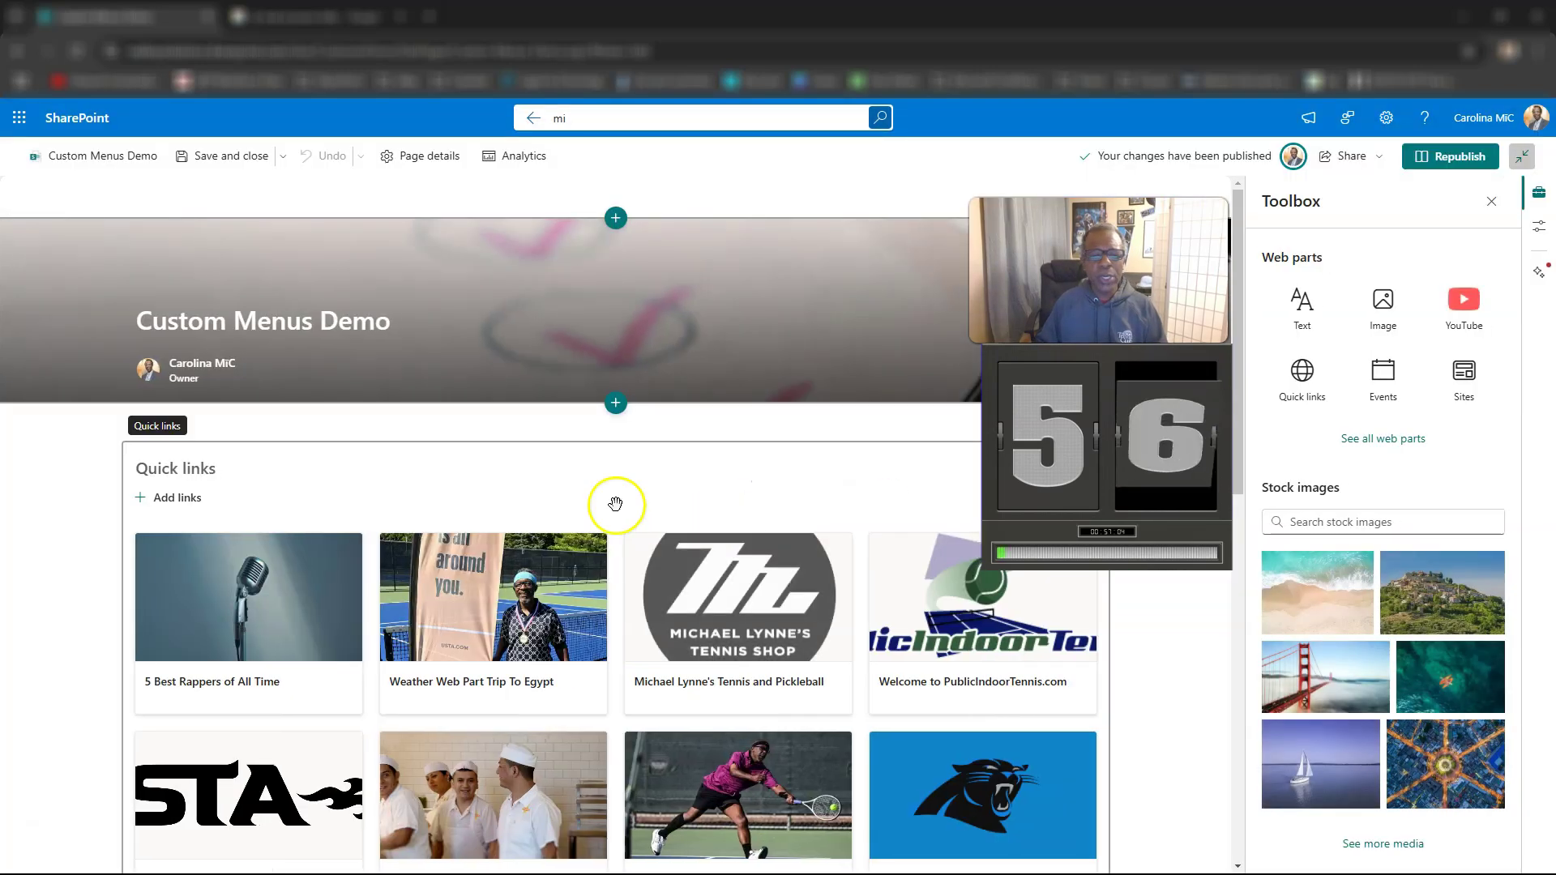
pyautogui.click(615, 403)
pyautogui.click(537, 453)
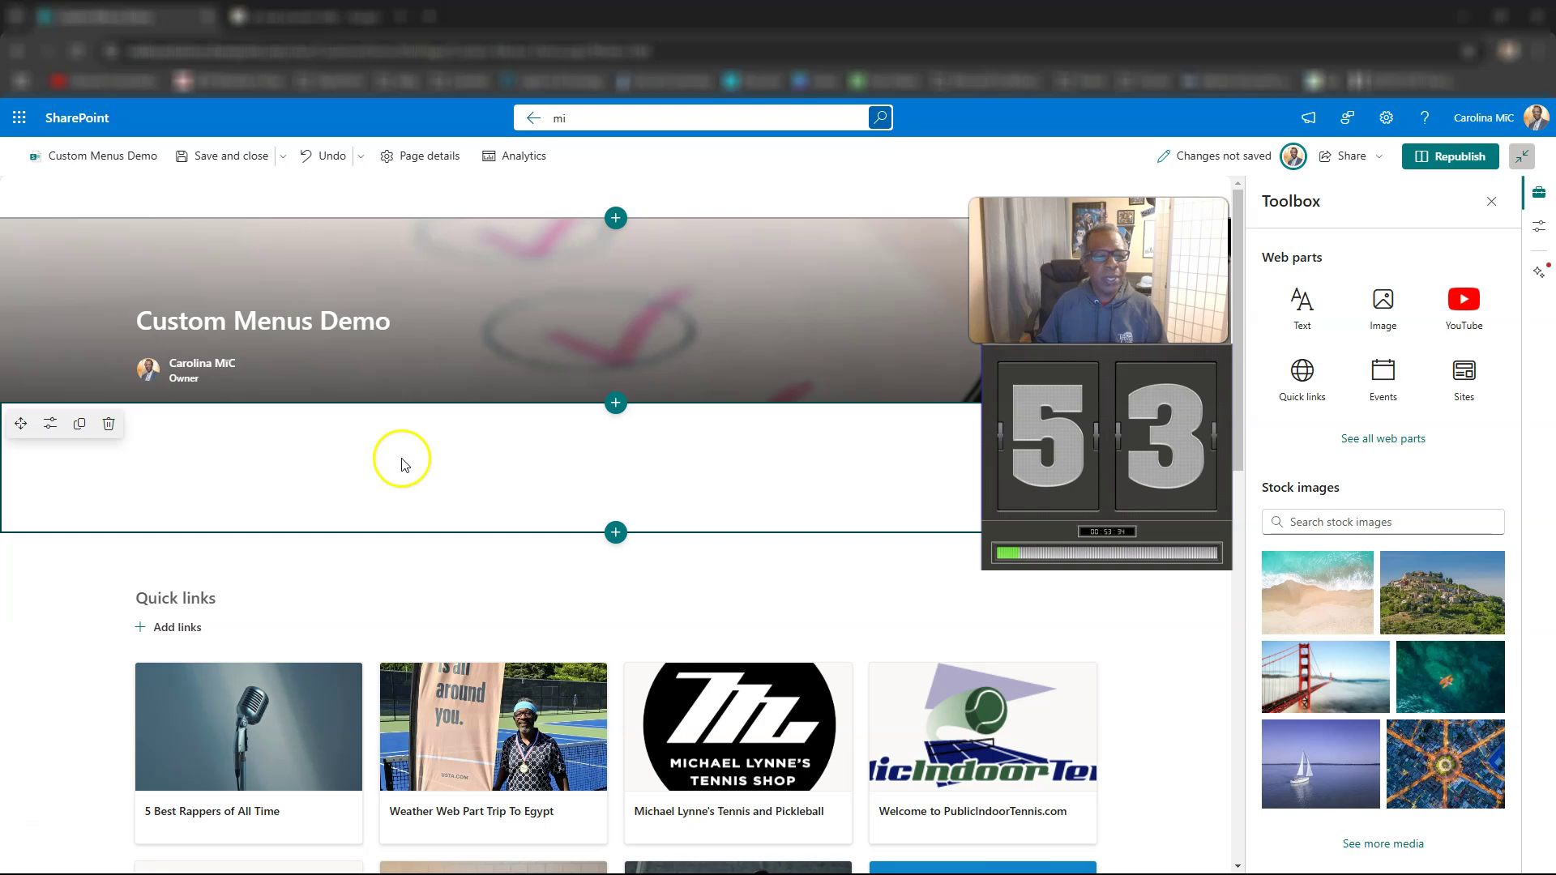
pyautogui.click(615, 428)
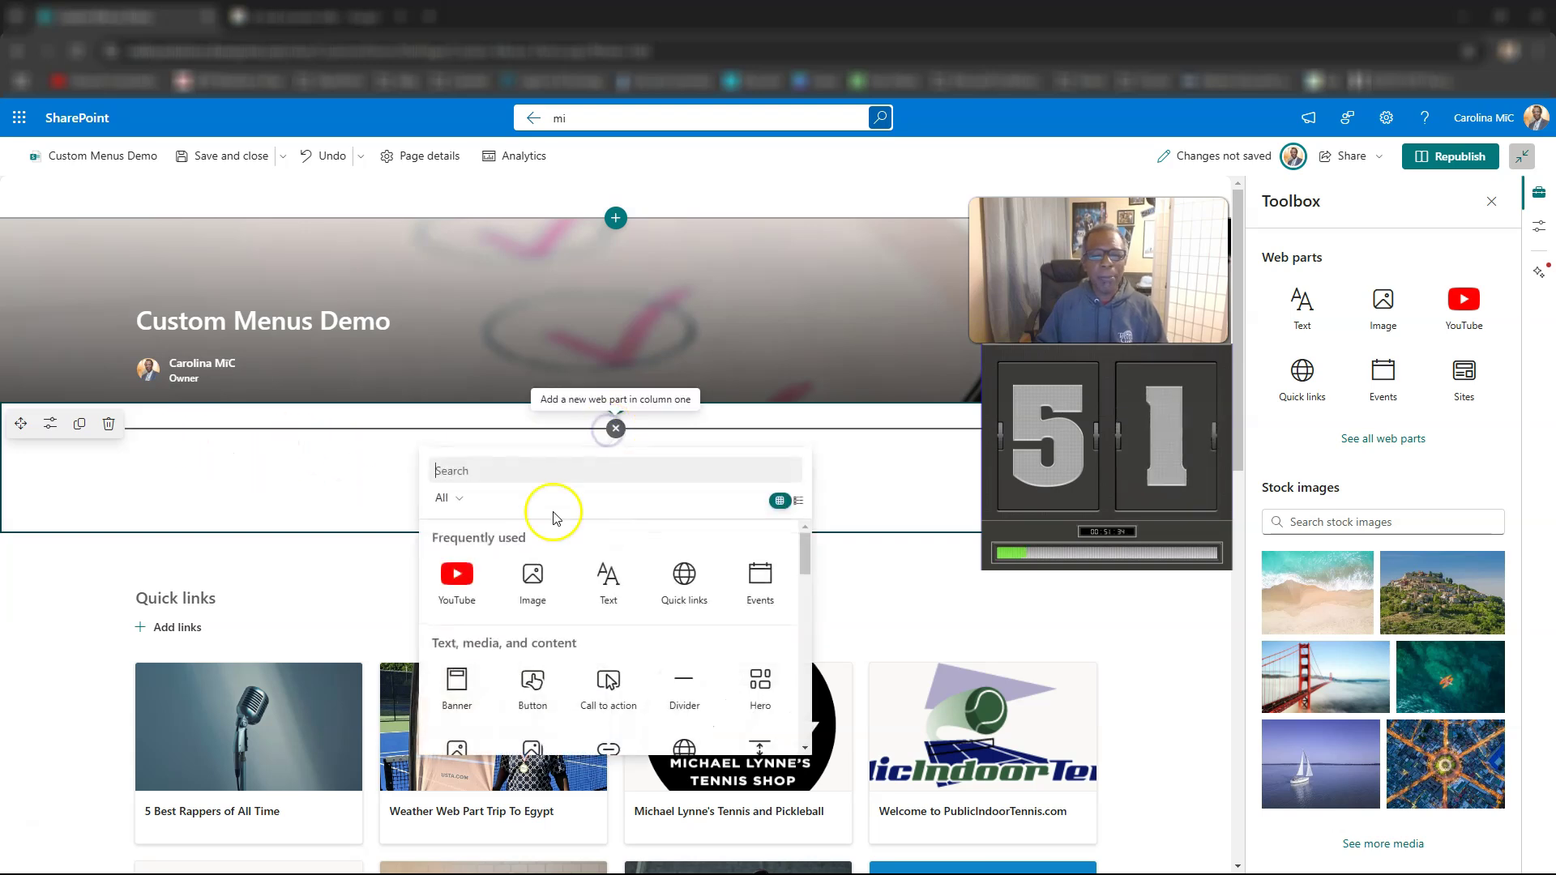
pyautogui.click(679, 591)
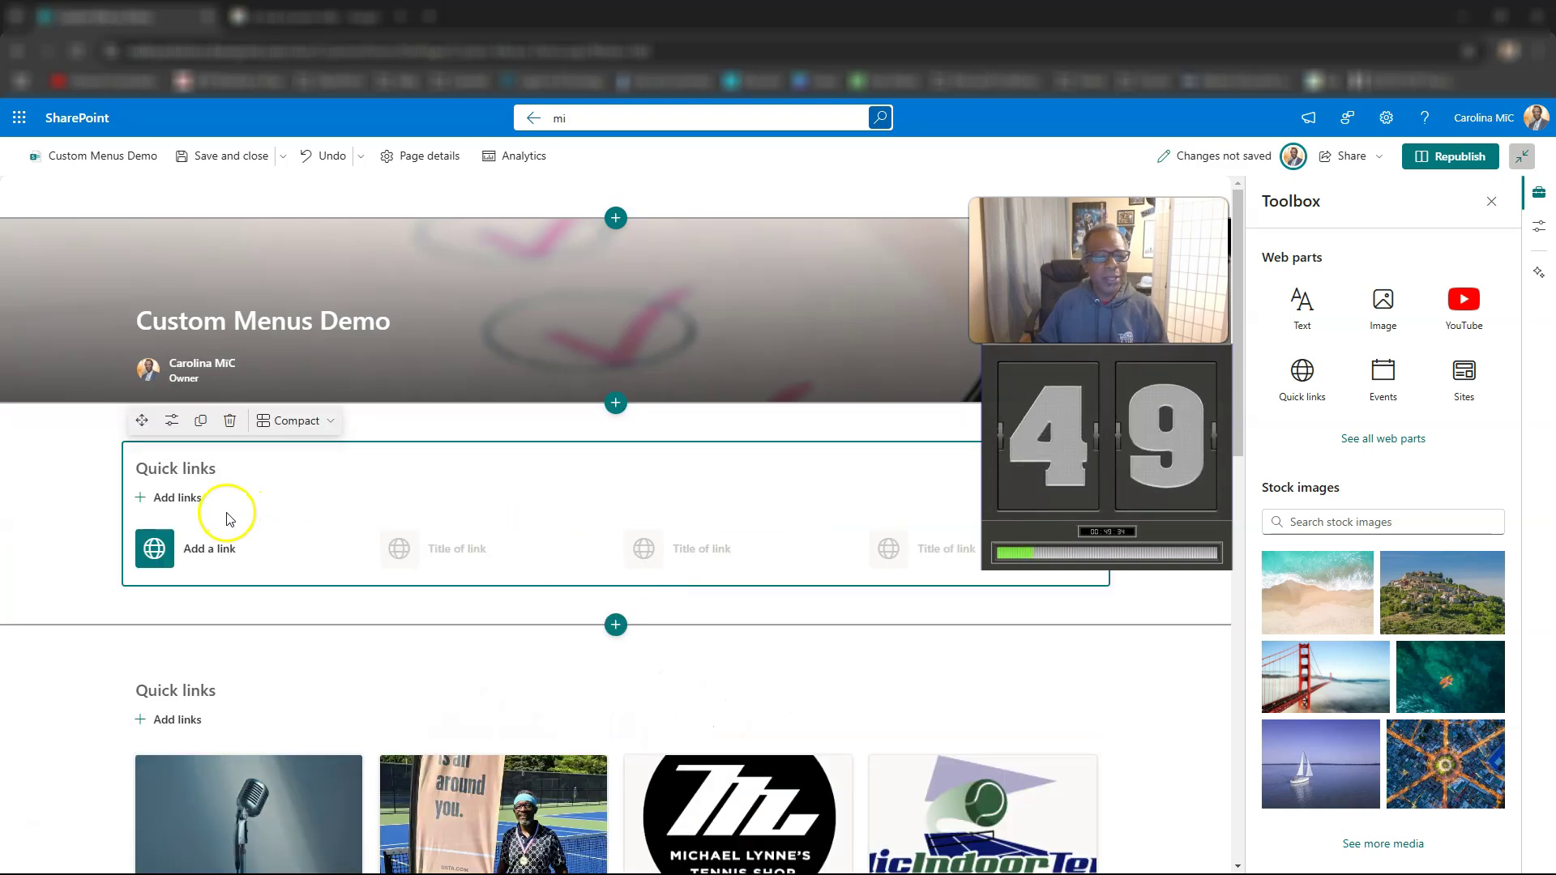
# Add a quick link to the Calendar Demo page
pyautogui.click(178, 497)
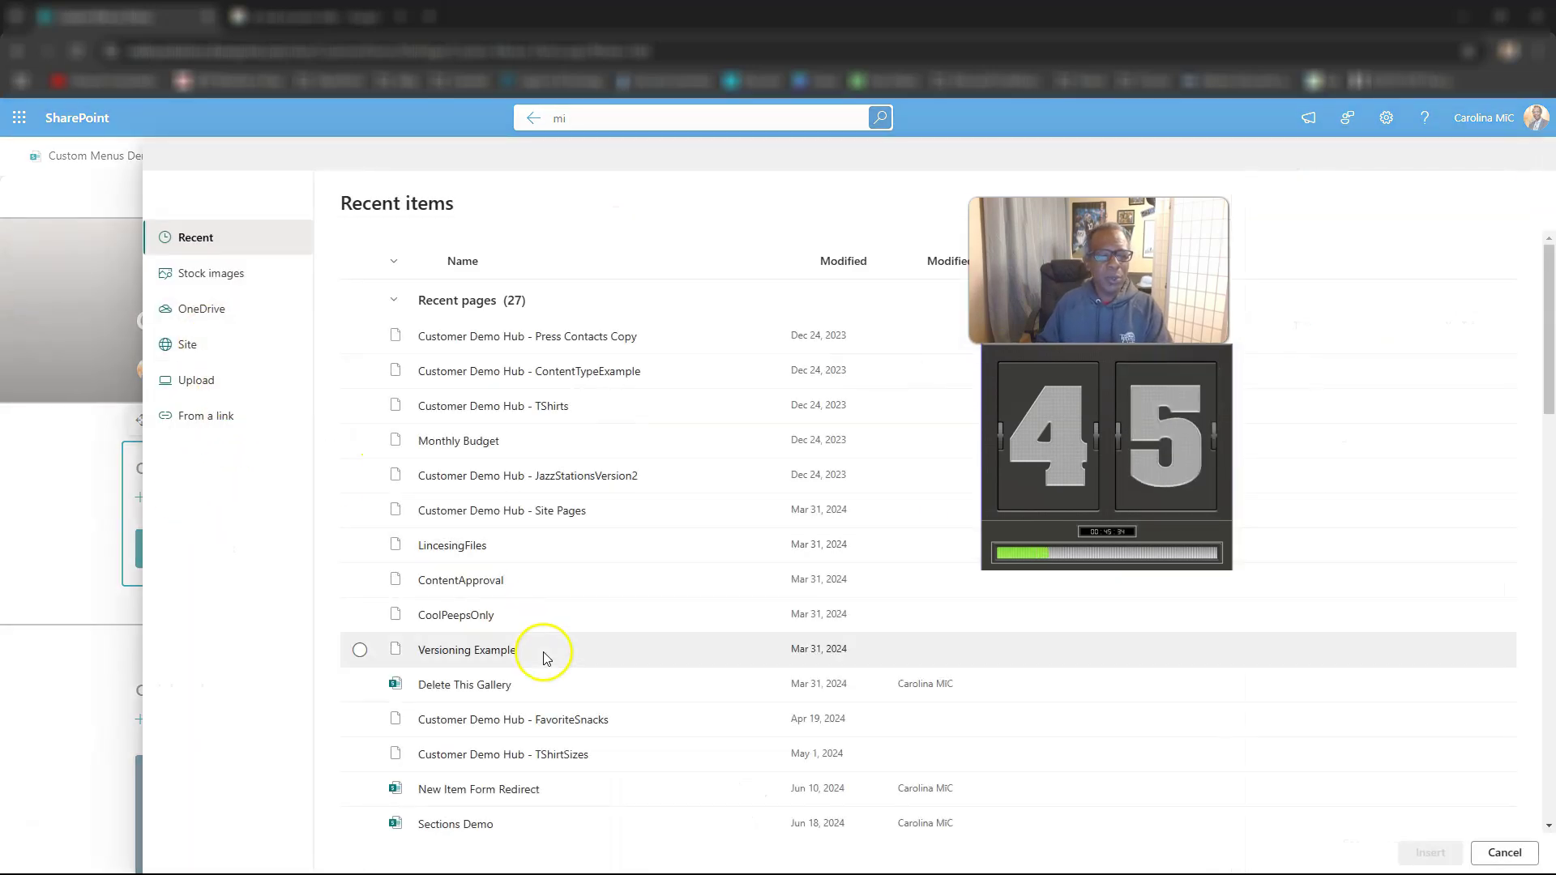
pyautogui.scroll(-1, 511, 662)
pyautogui.scroll(-5, 511, 662)
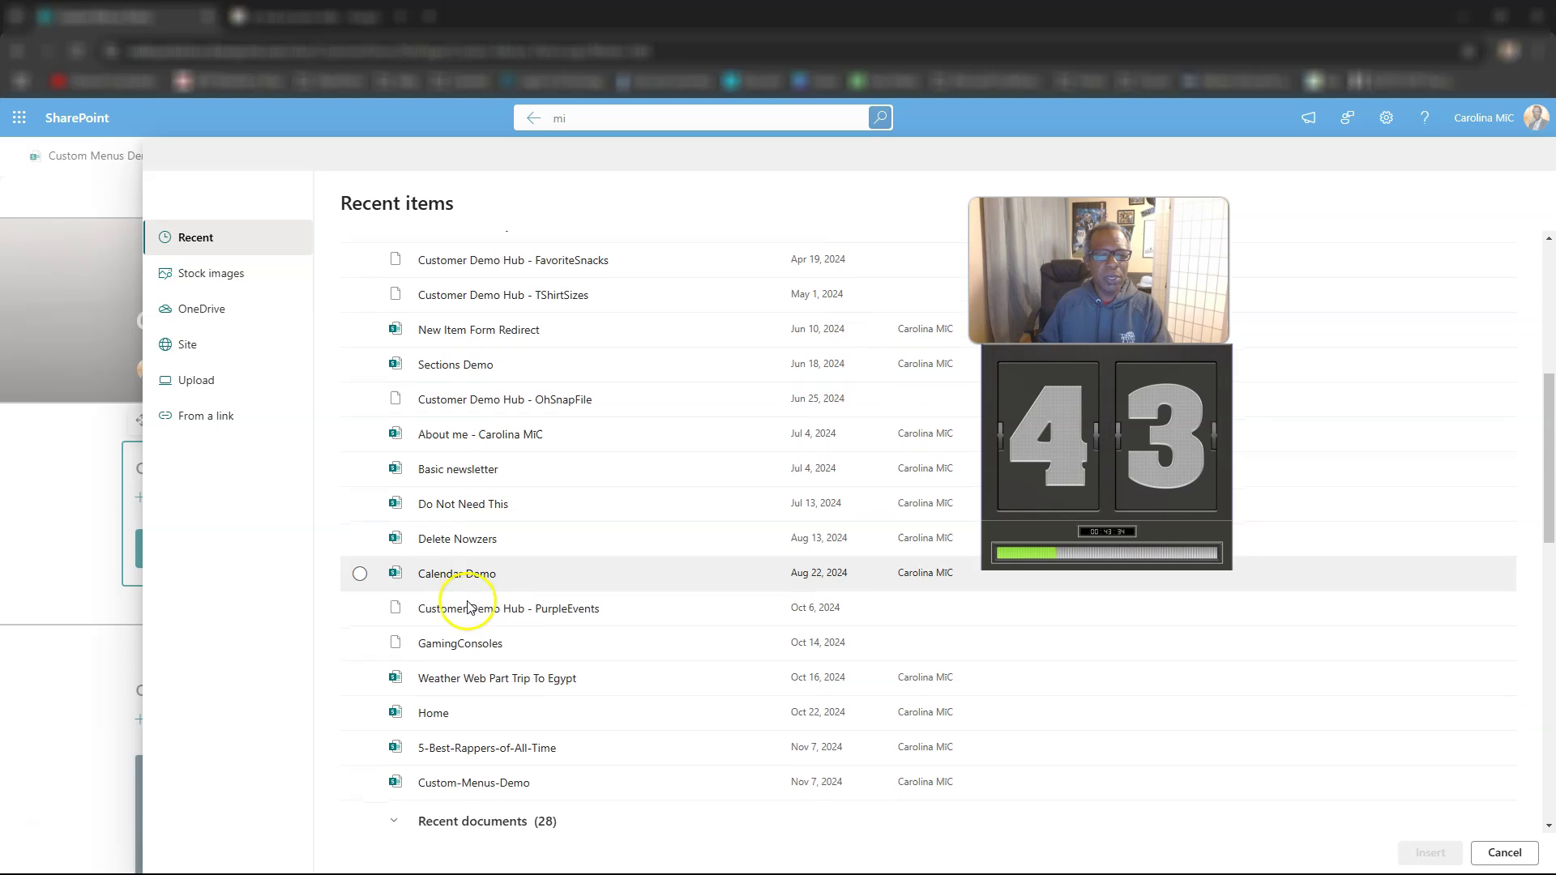
pyautogui.click(461, 577)
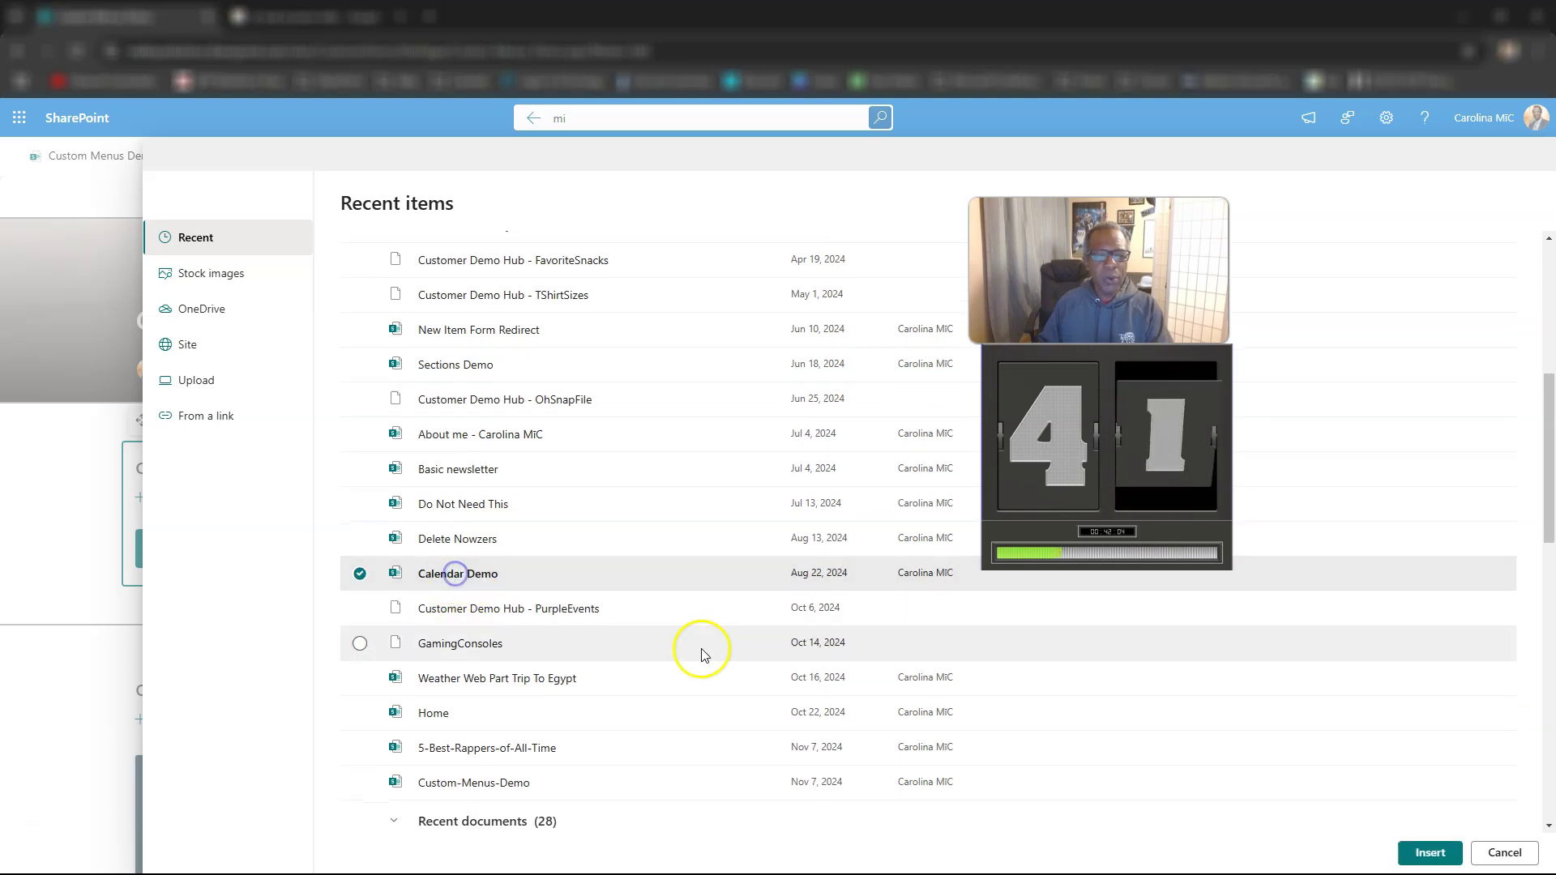
pyautogui.click(1428, 854)
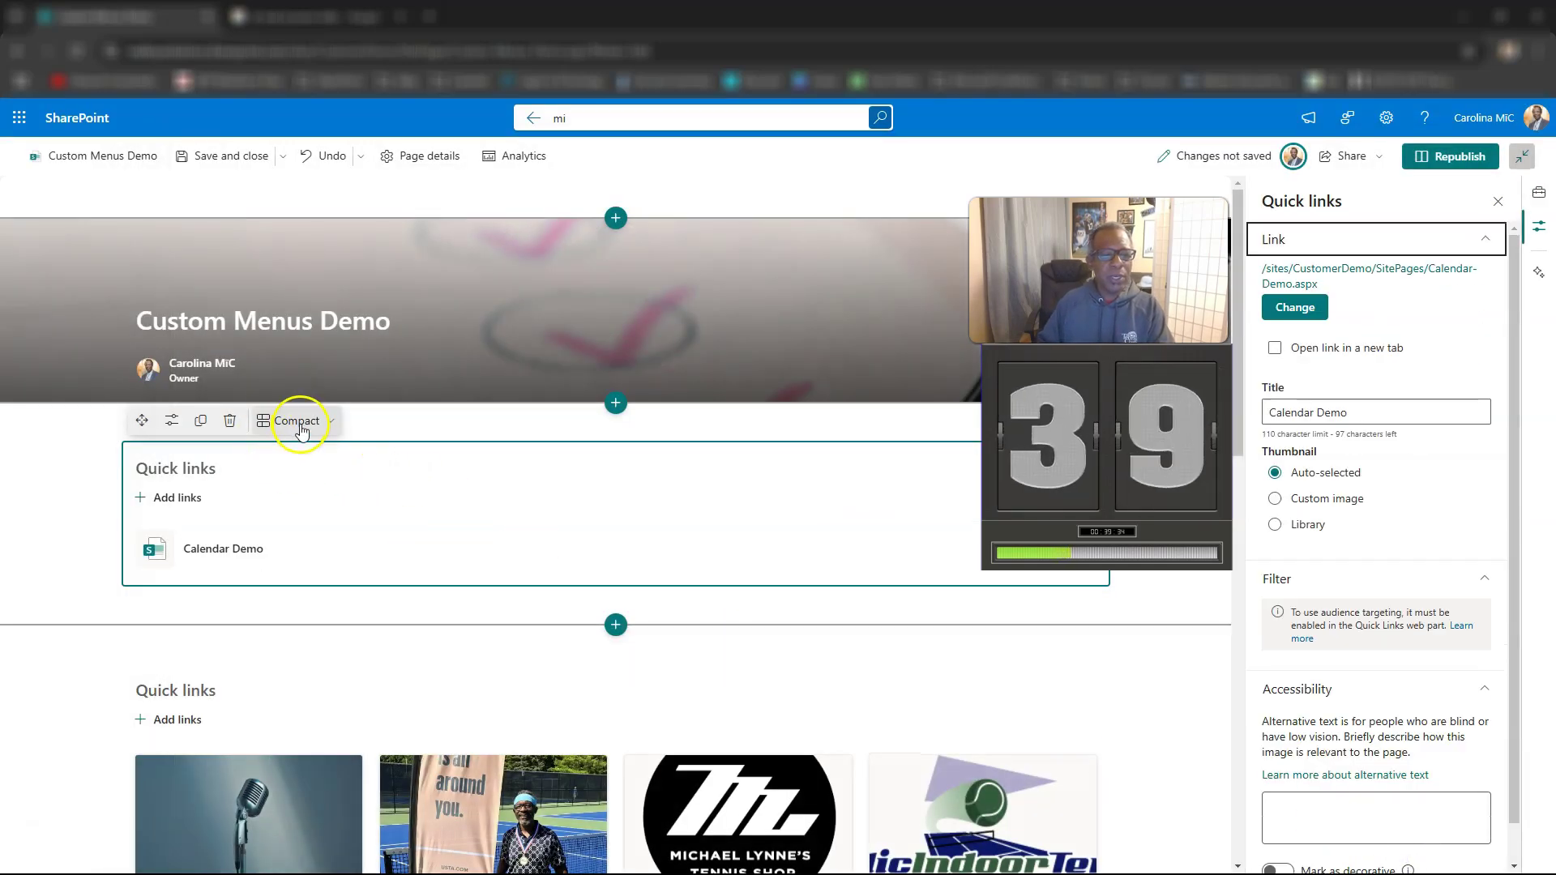
# Switch the Quick links to Grid layout and give Calendar Demo a stock 'calendar' image thumbnail
pyautogui.click(298, 421)
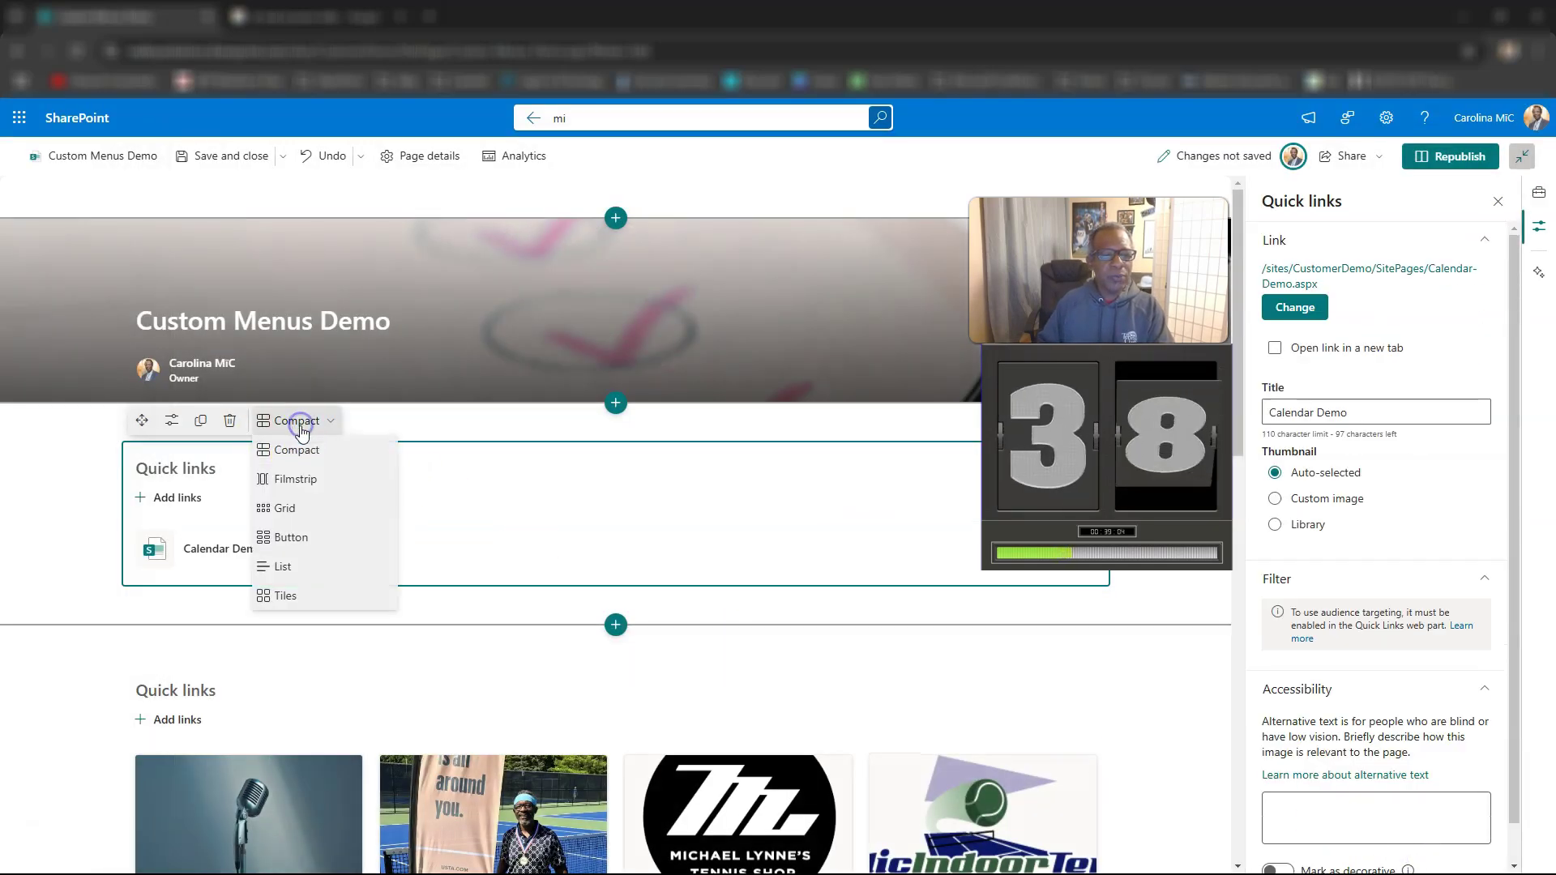
pyautogui.click(281, 507)
pyautogui.moveTo(202, 611)
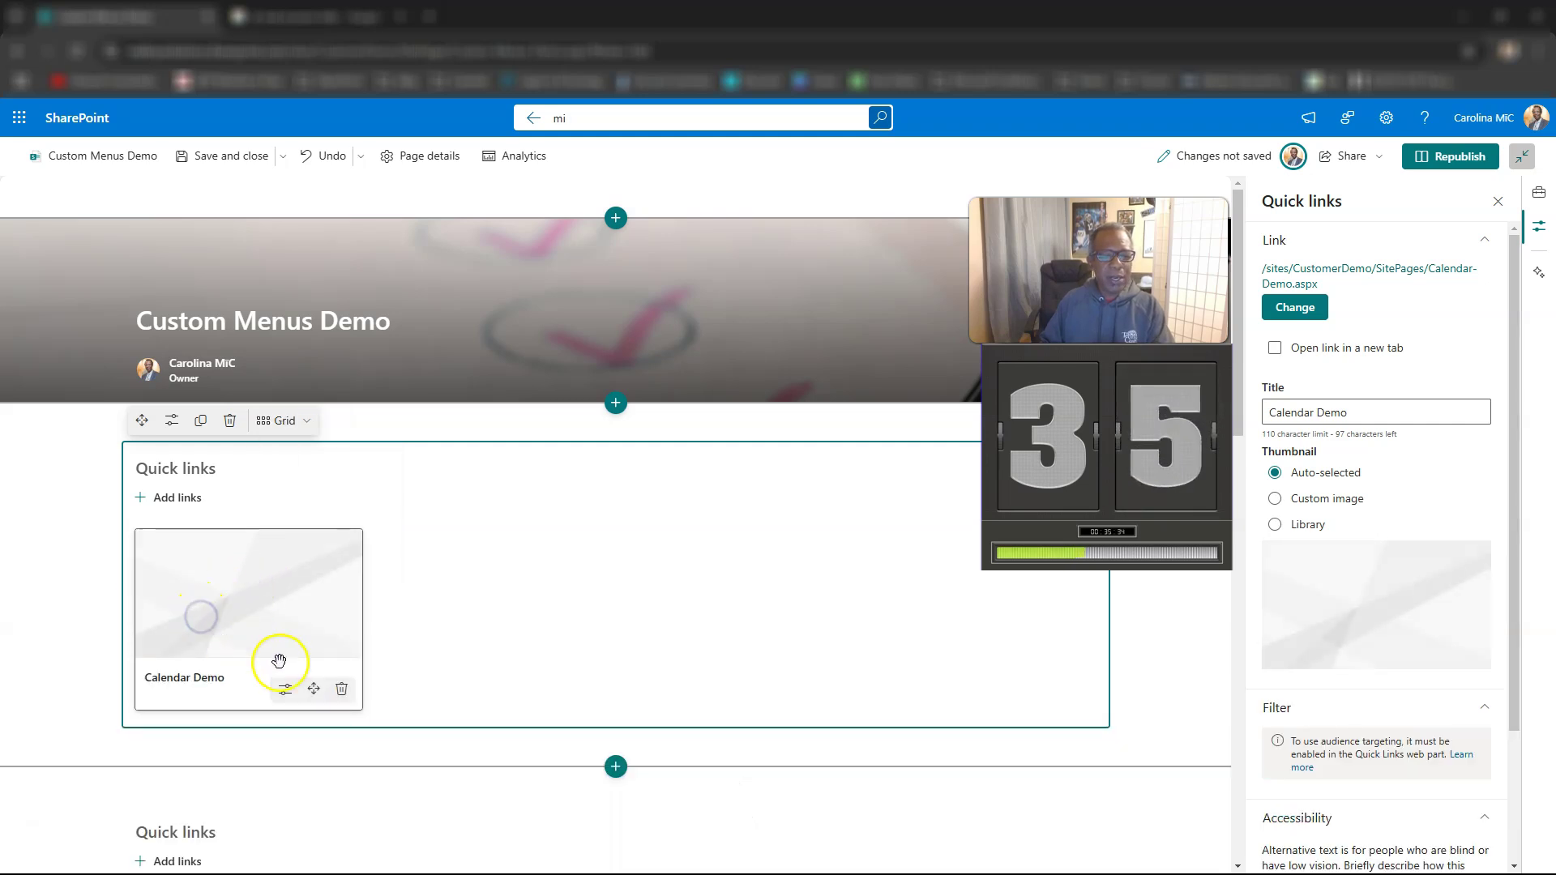
pyautogui.click(1315, 499)
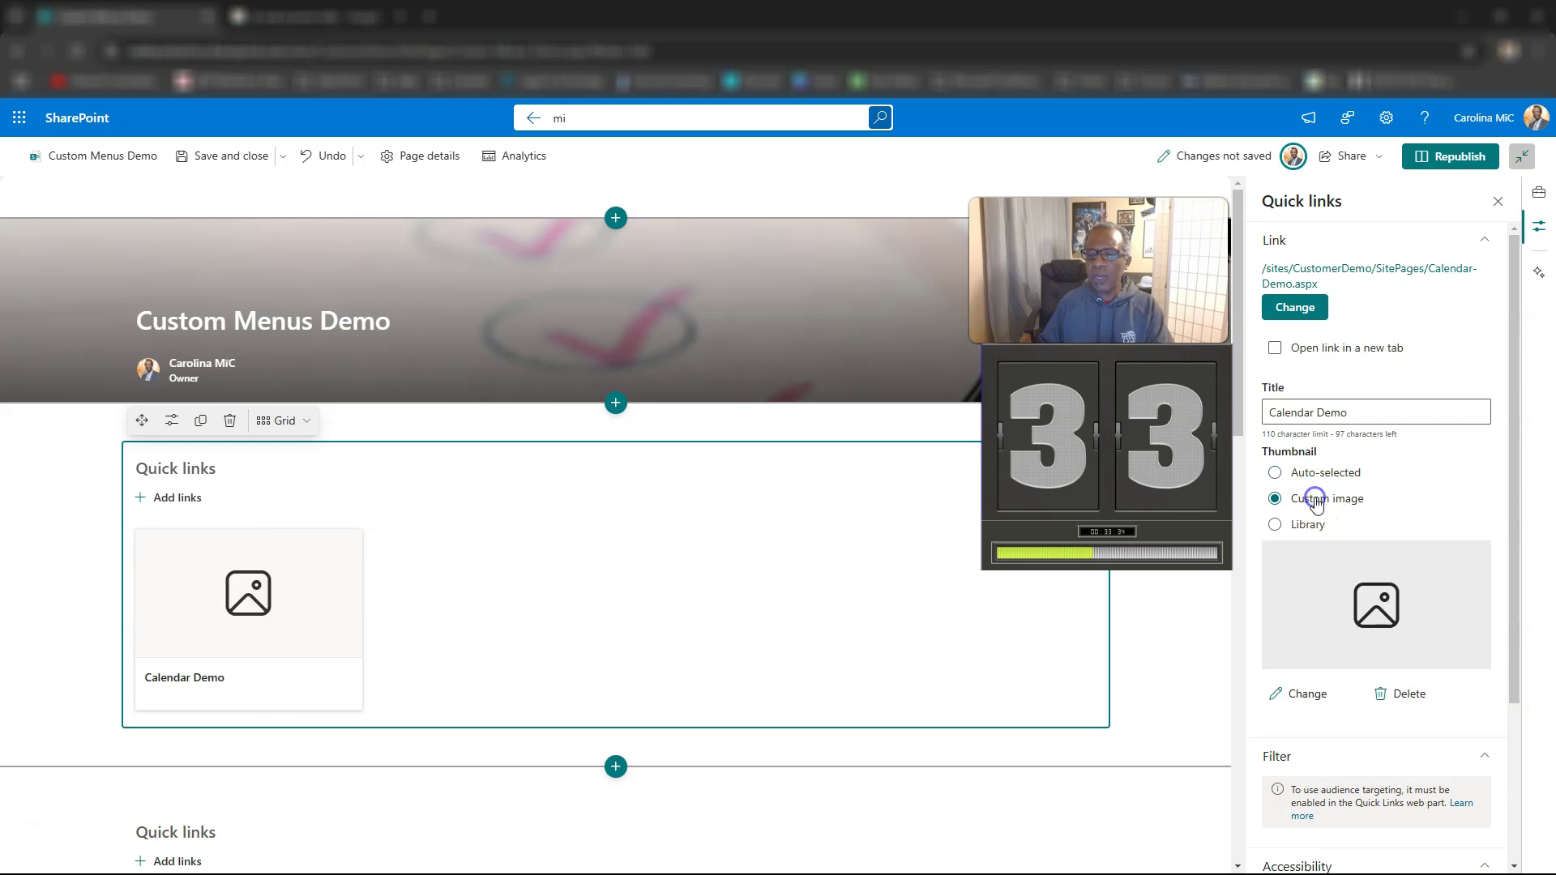
pyautogui.click(1295, 694)
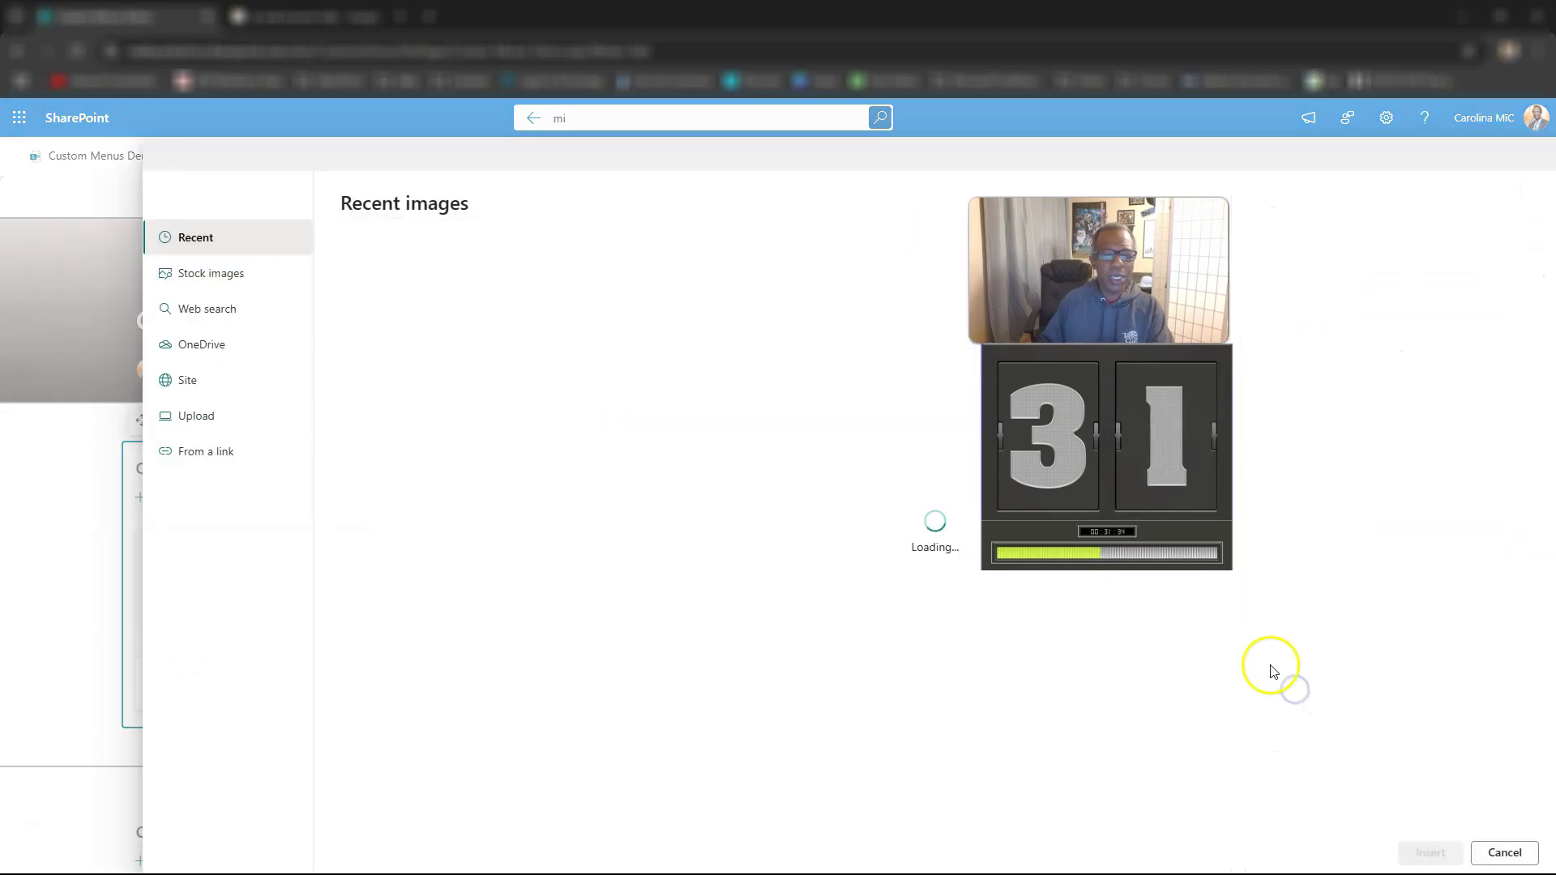
pyautogui.click(204, 271)
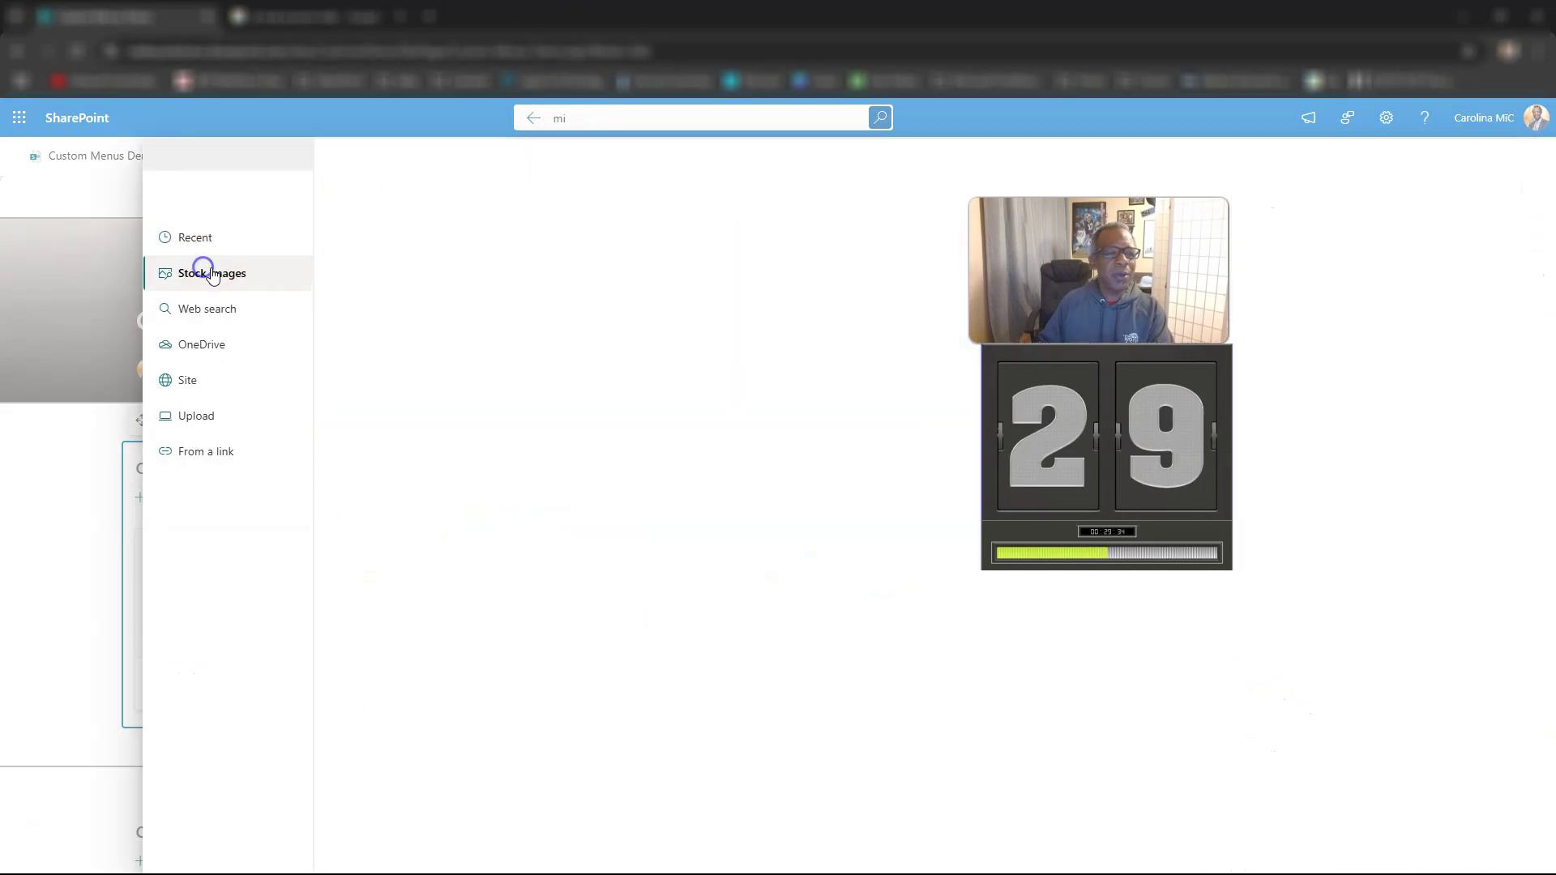
pyautogui.write('calen')
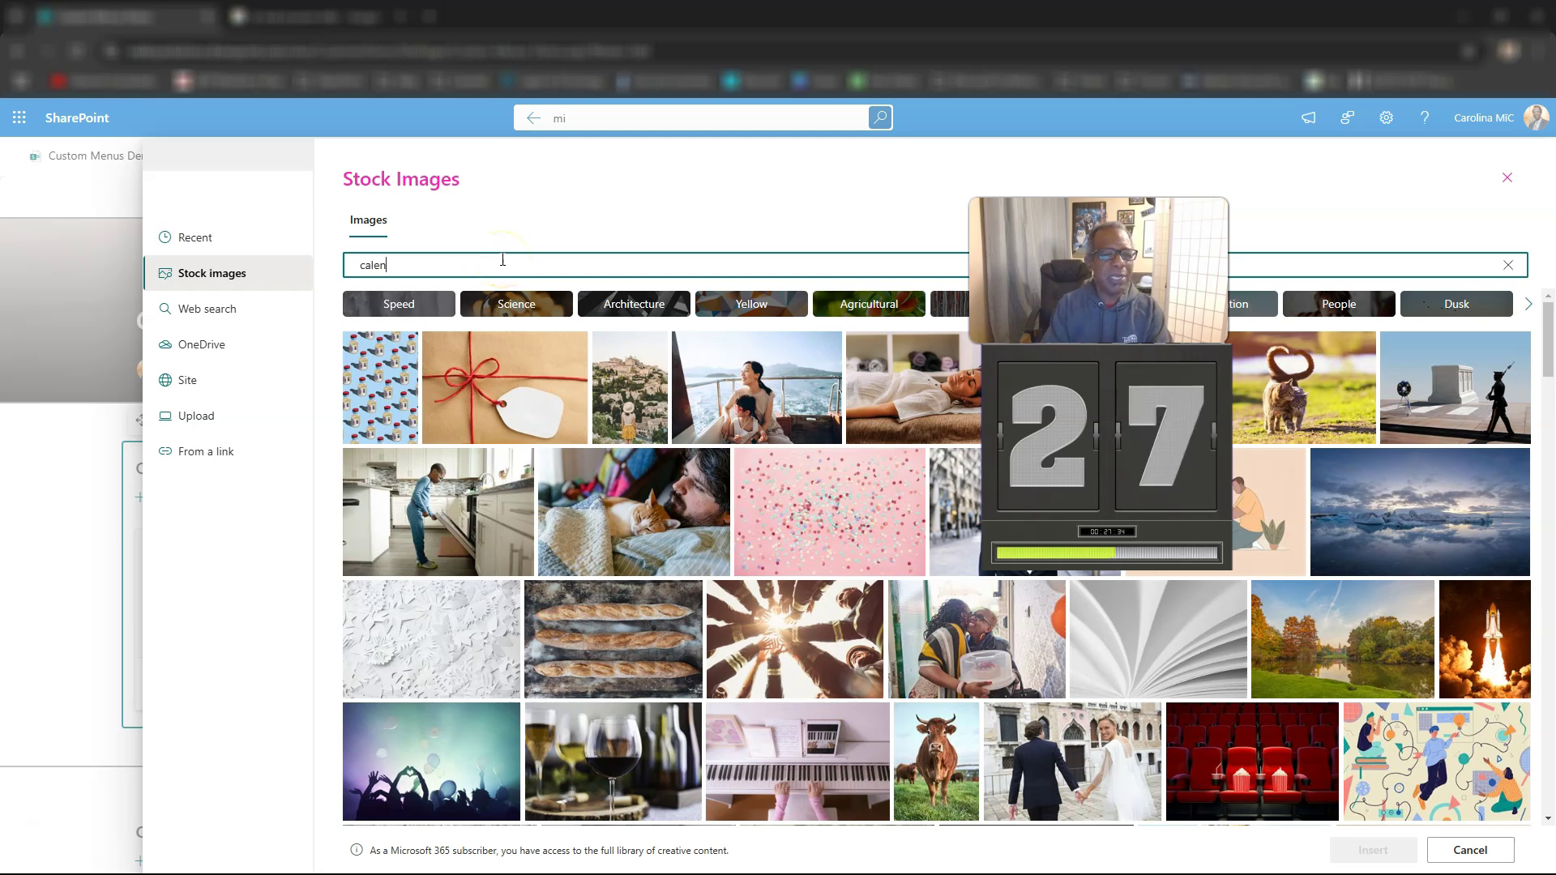
pyautogui.write('dar')
pyautogui.press('Return')
pyautogui.click(478, 338)
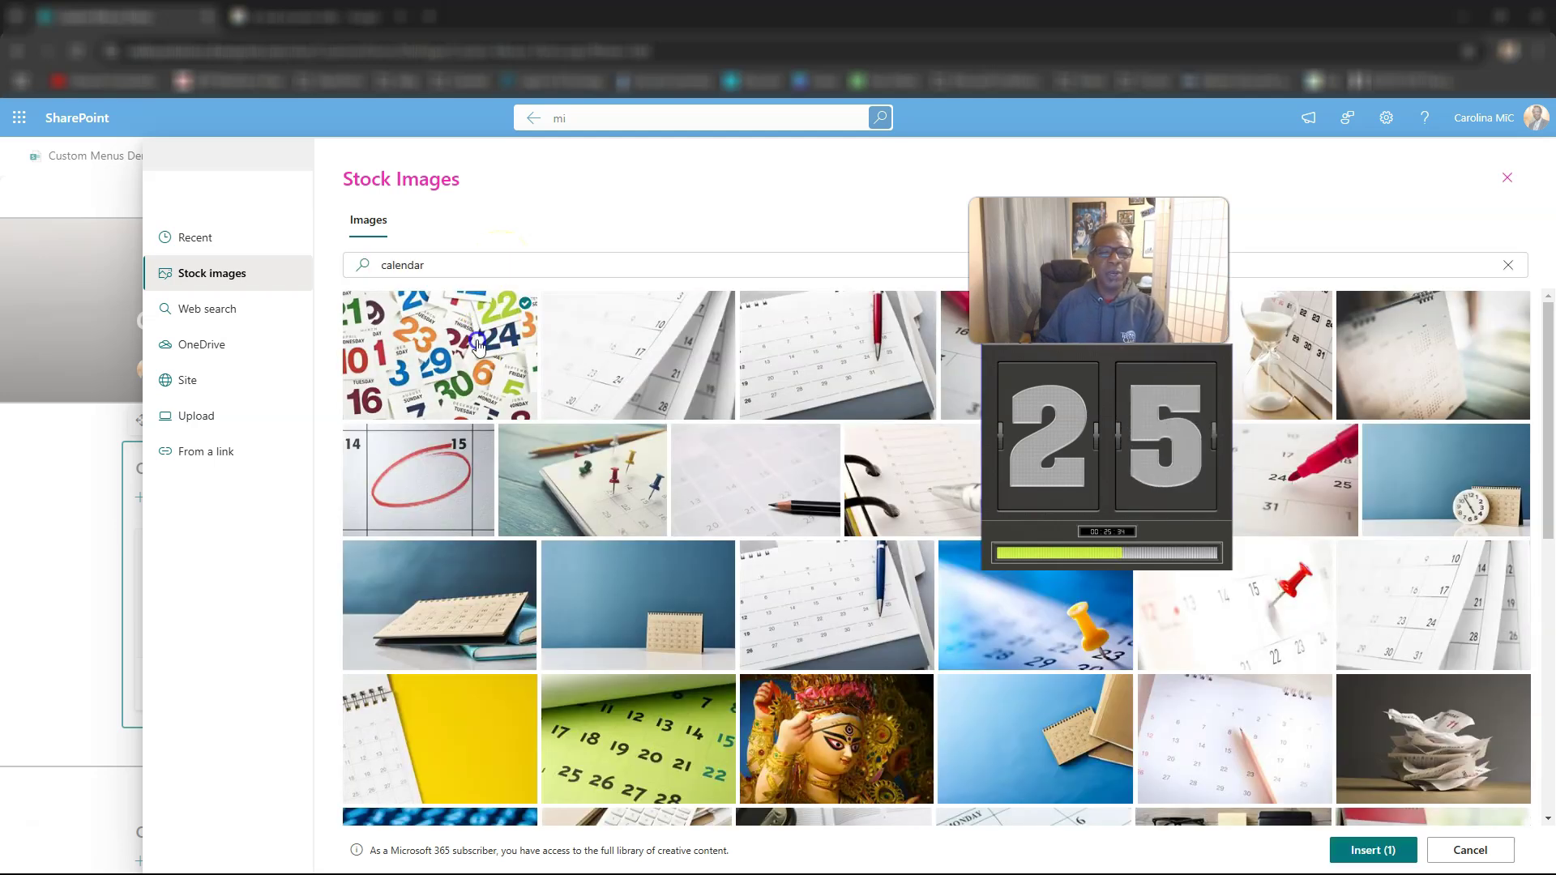
pyautogui.click(1373, 850)
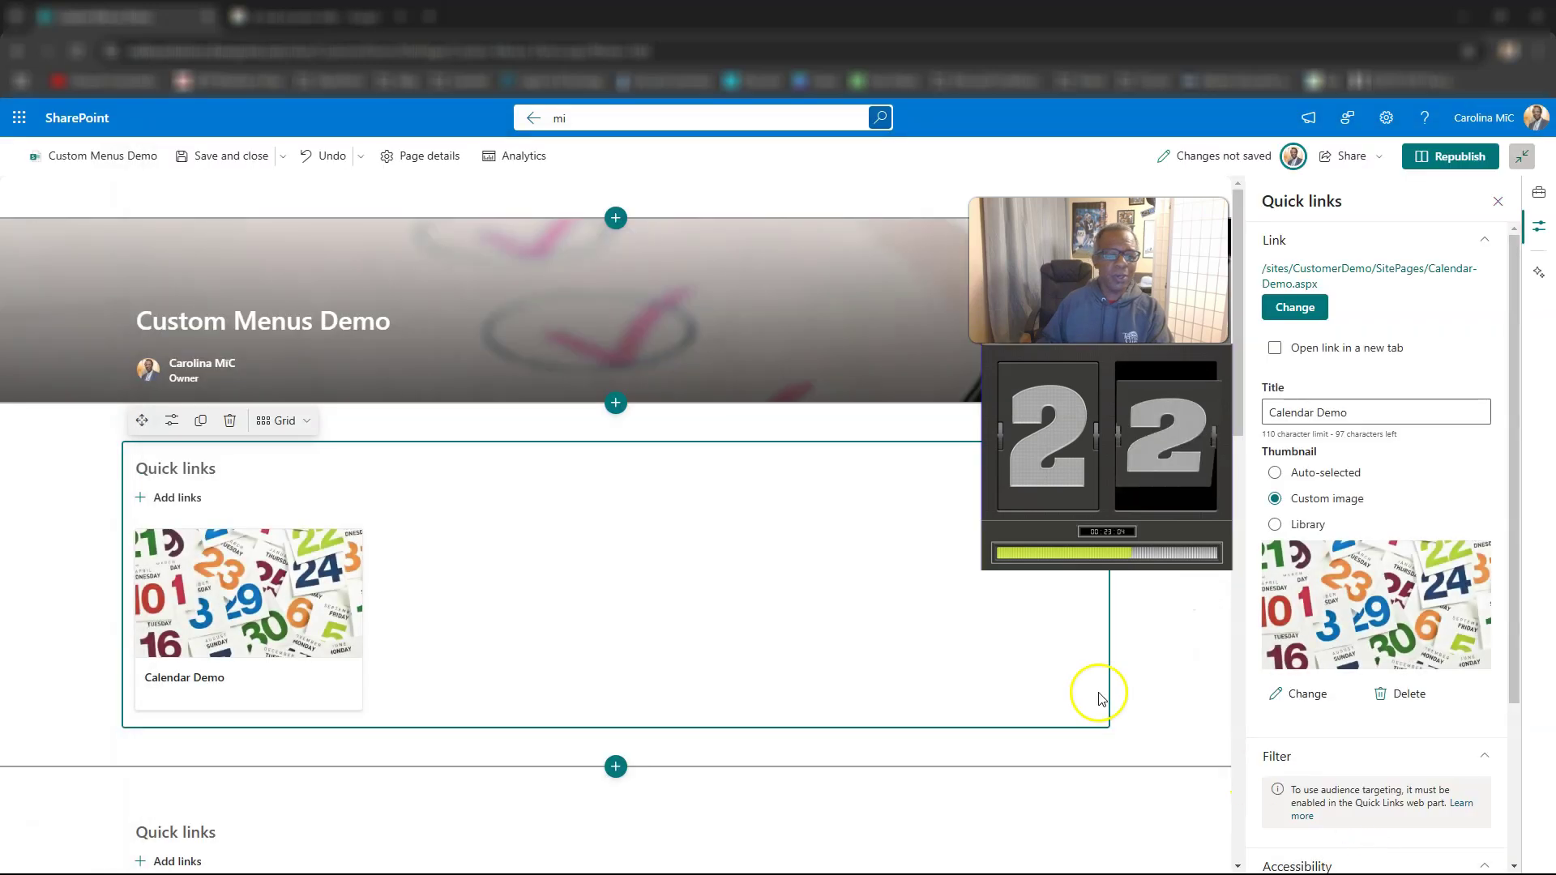
# Republish the page and scroll through it to review the Calendar Demo card
pyautogui.click(1433, 158)
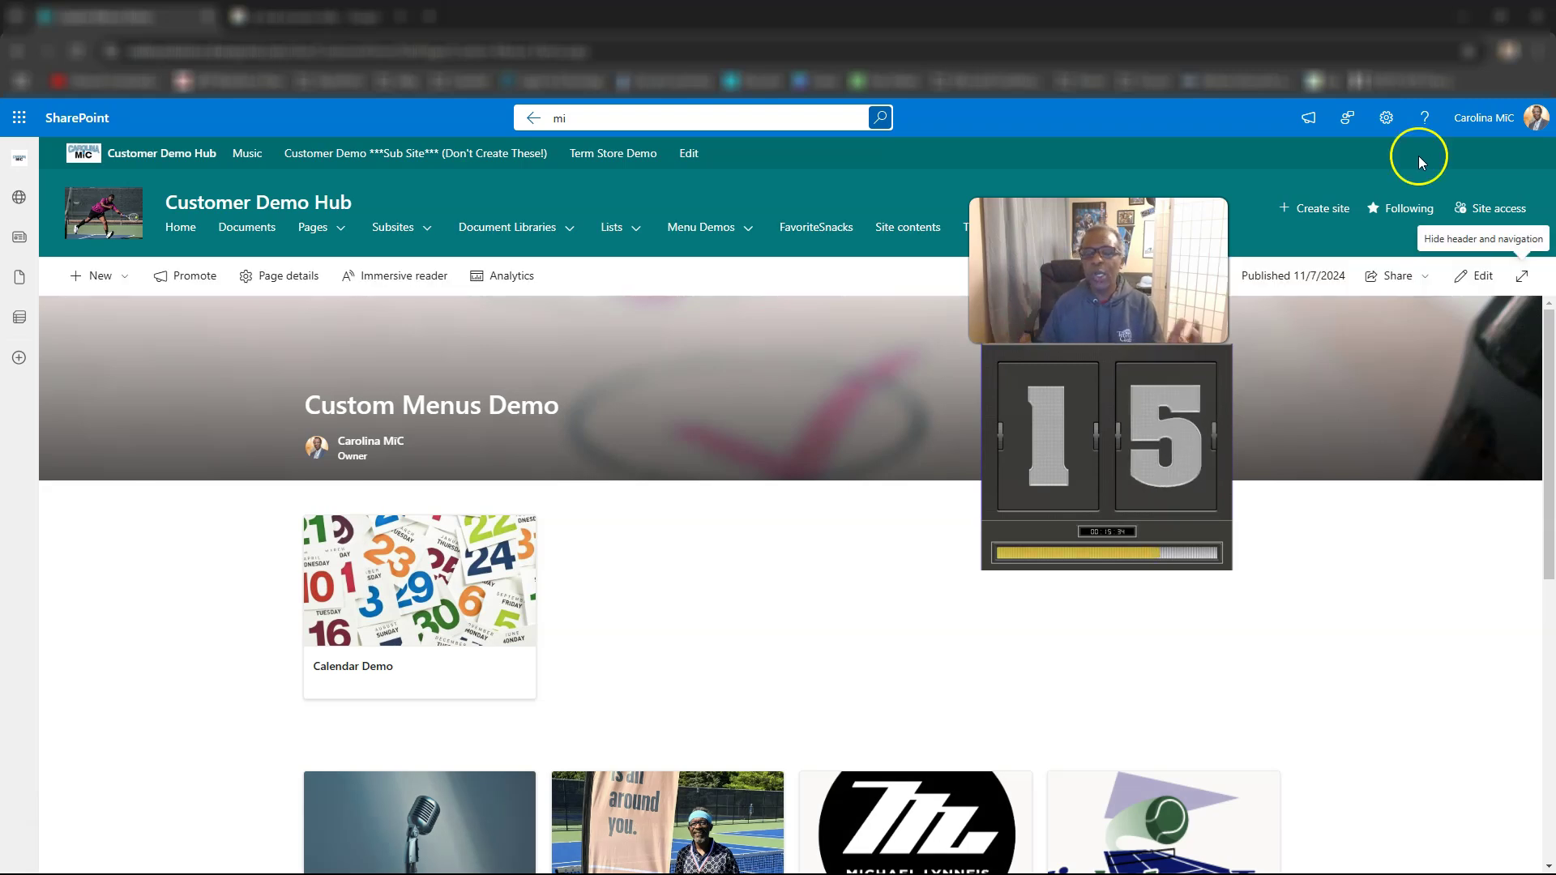
pyautogui.scroll(-1, 702, 551)
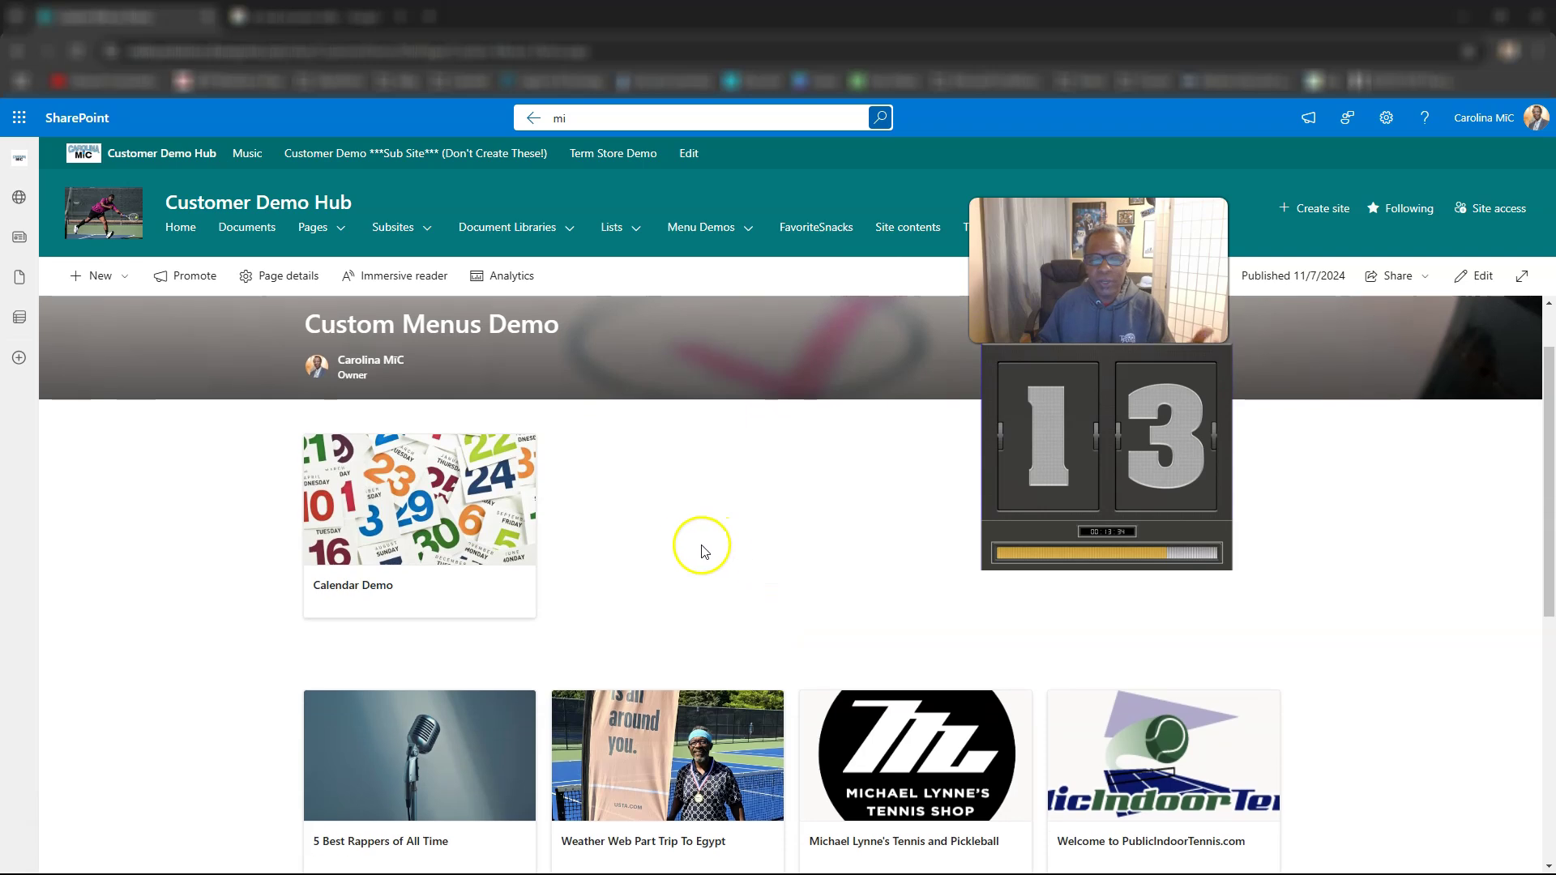
pyautogui.scroll(1, 699, 550)
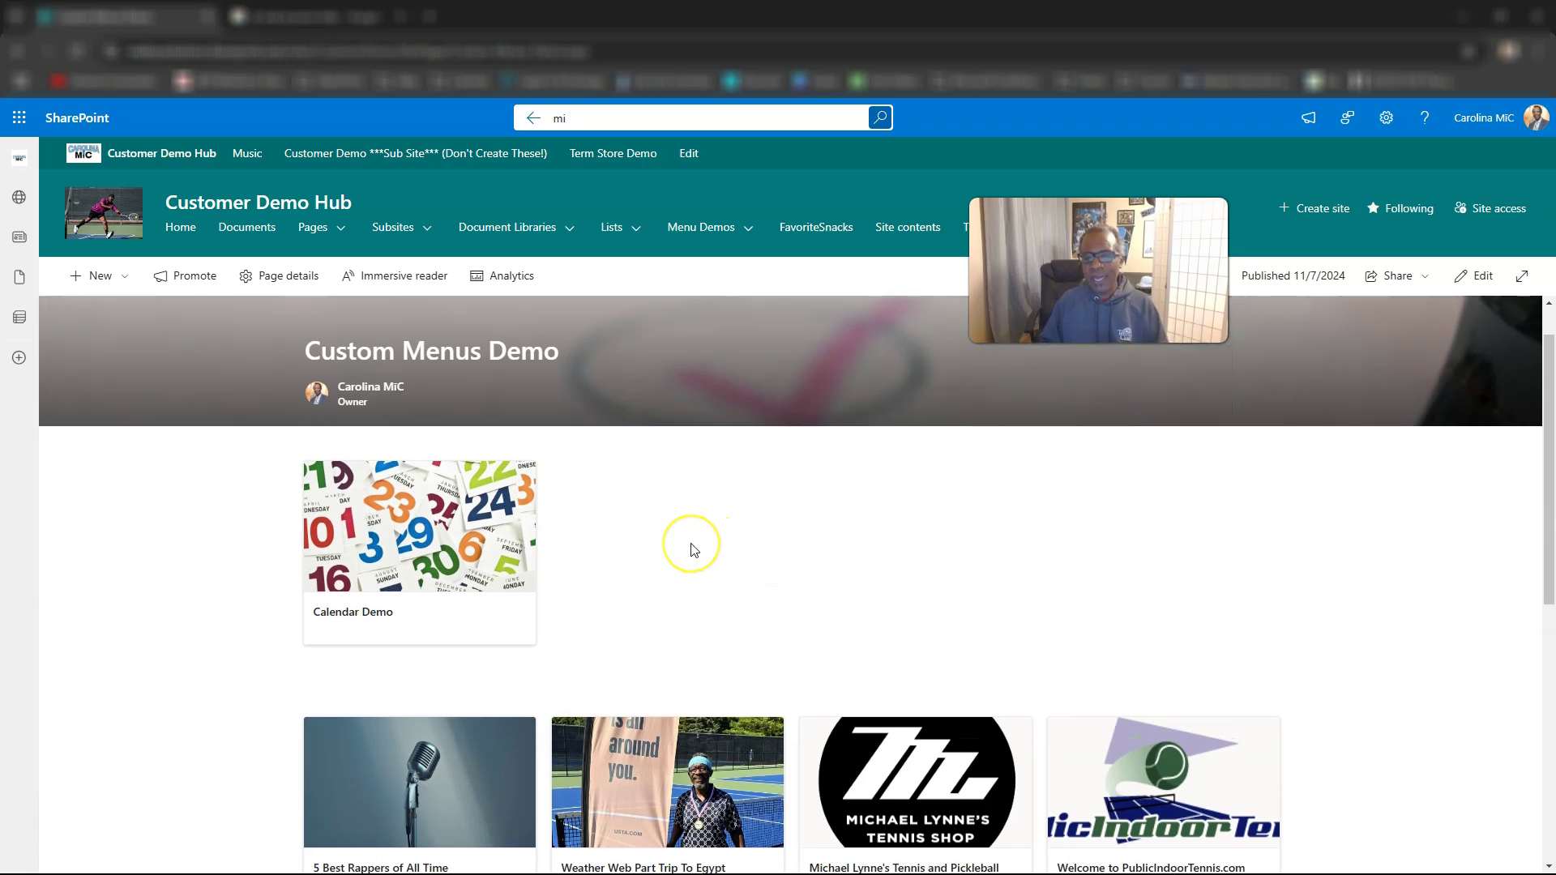
pyautogui.scroll(-3, 695, 549)
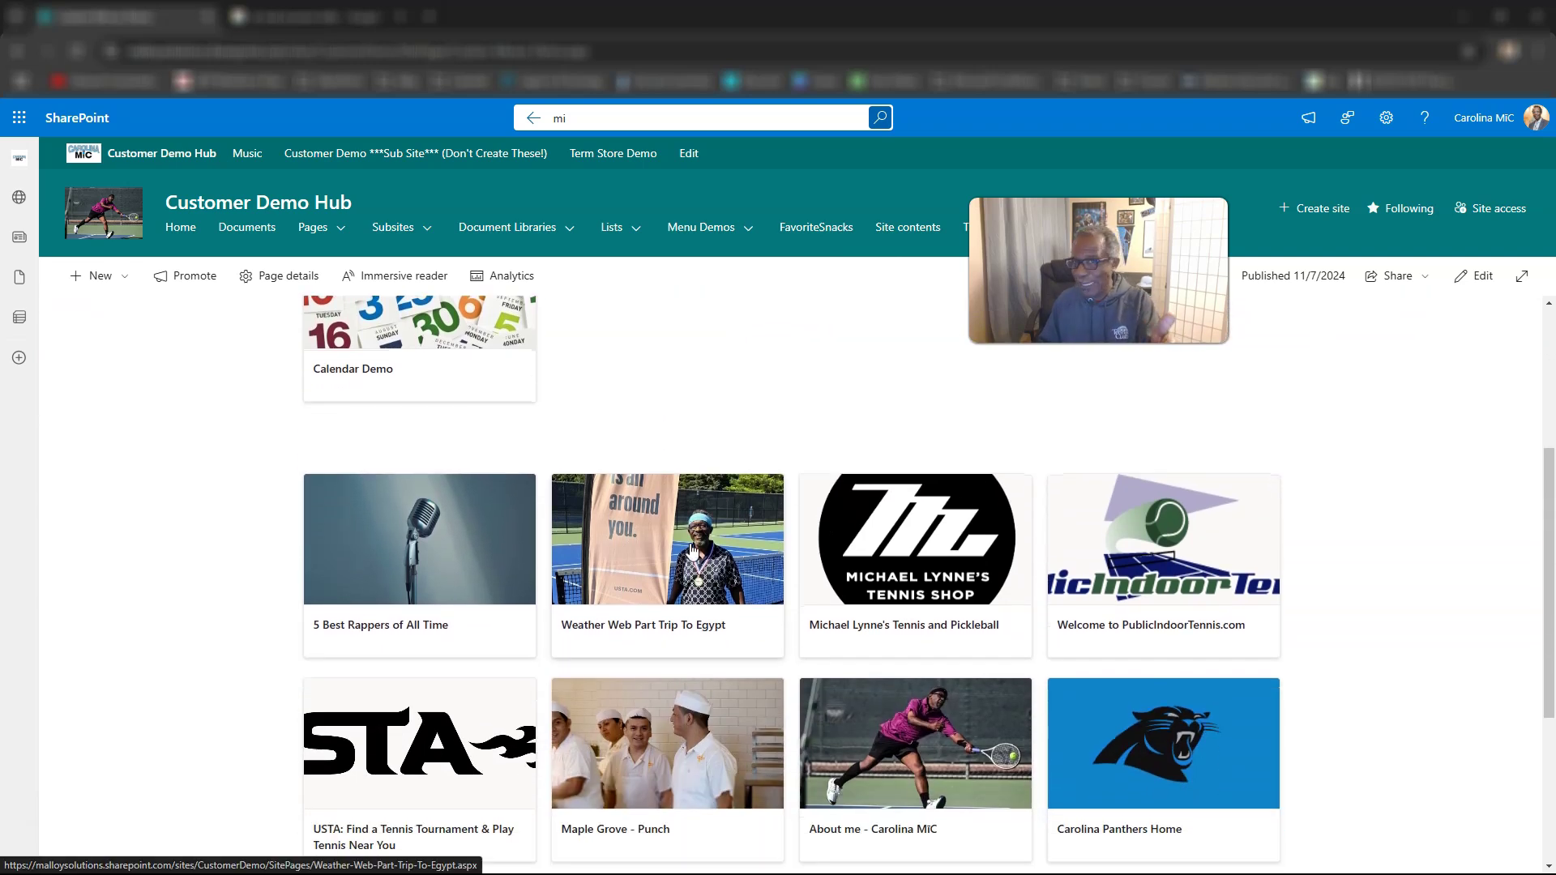
pyautogui.scroll(-1, 693, 551)
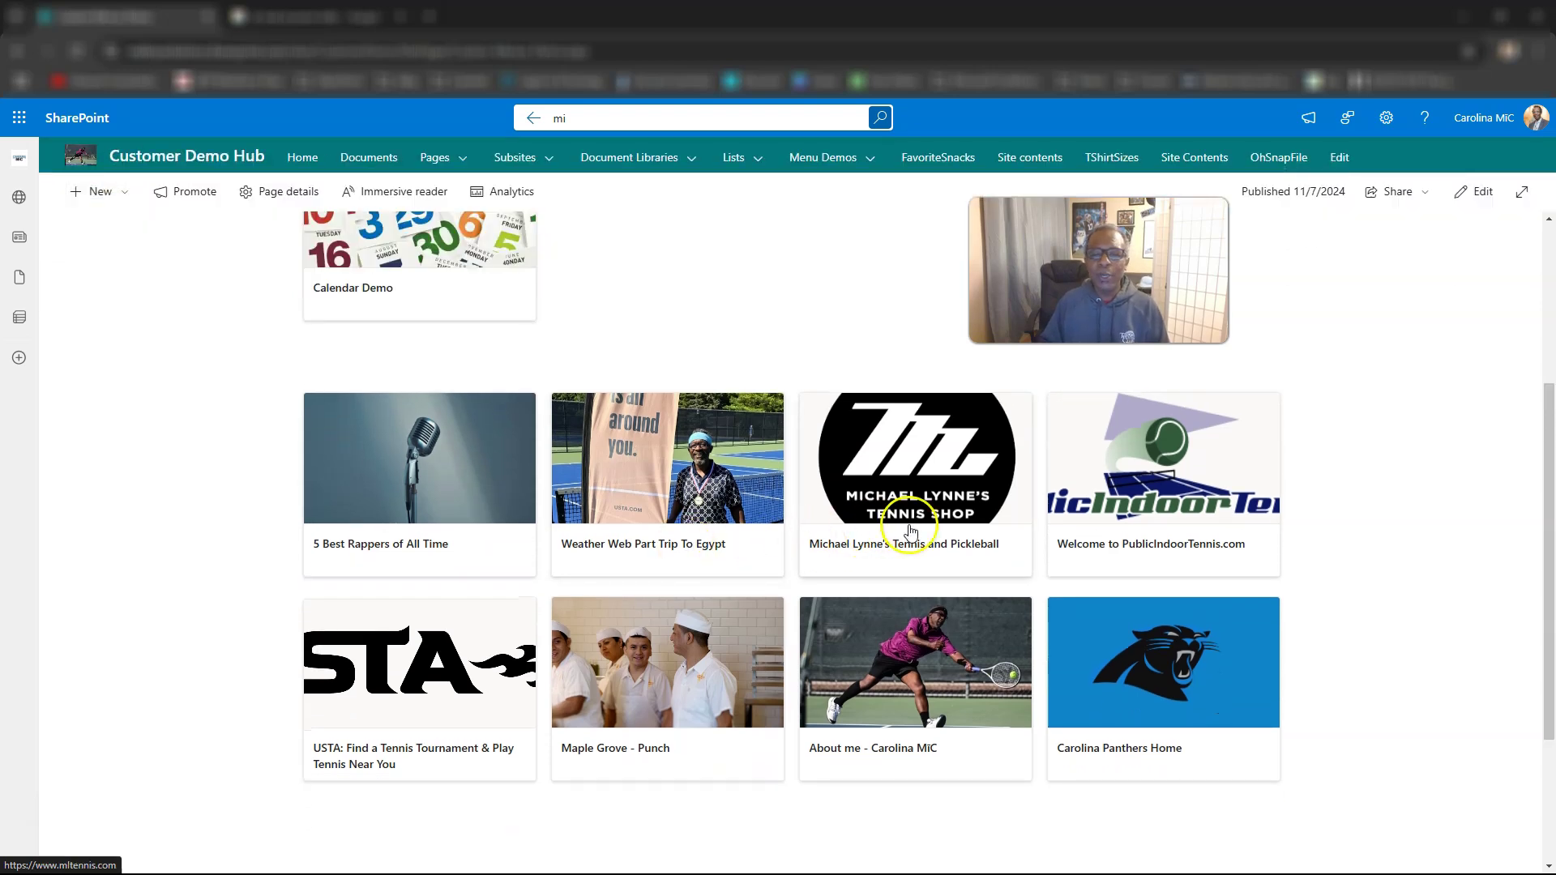
pyautogui.click(824, 532)
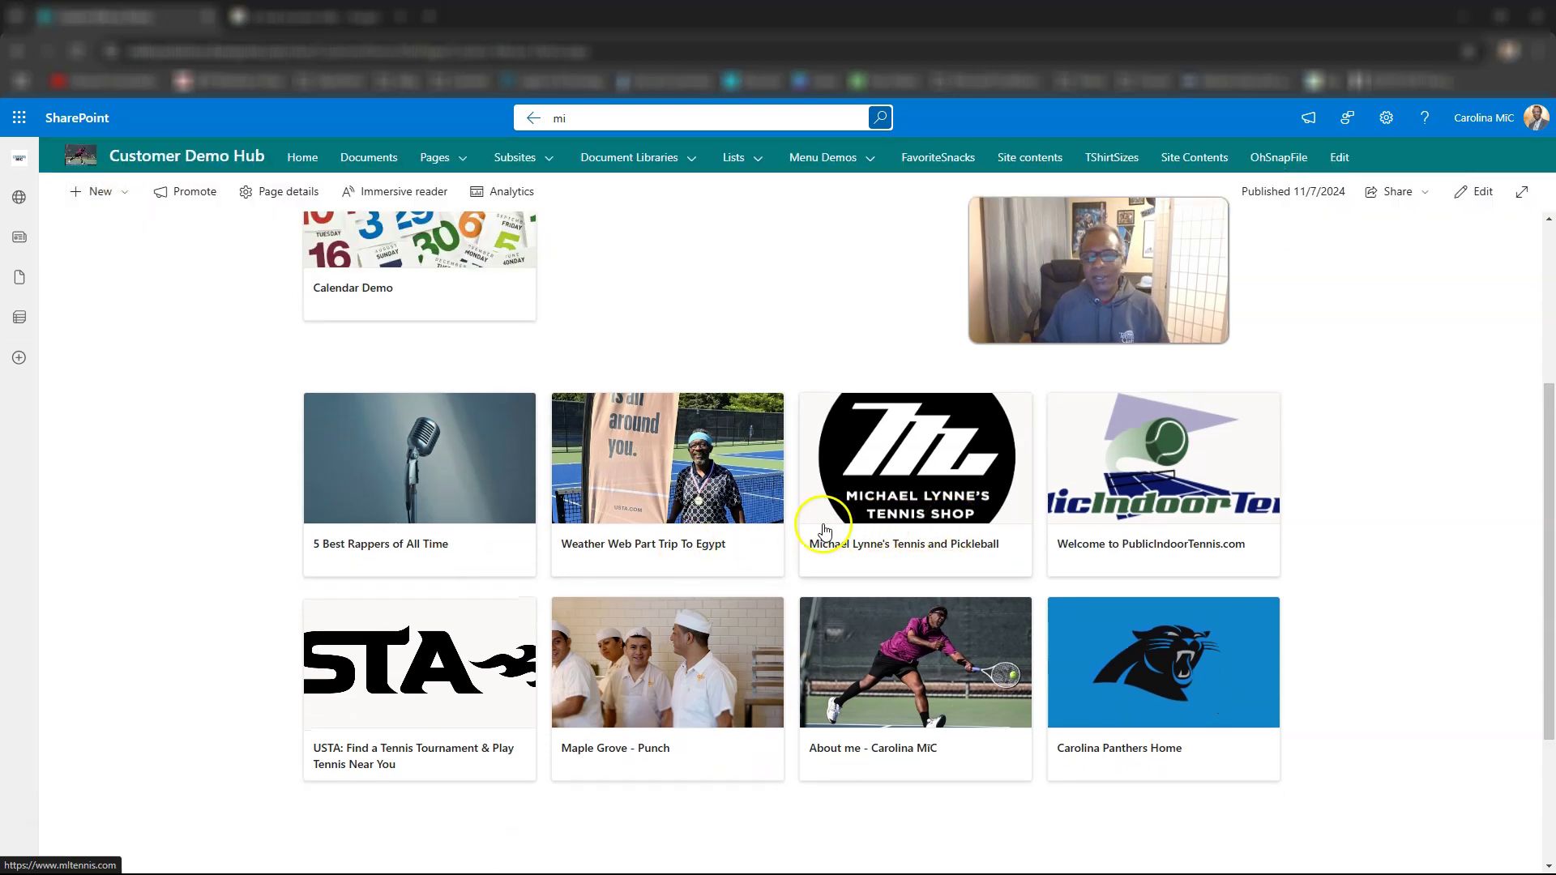
pyautogui.scroll(-1, 826, 525)
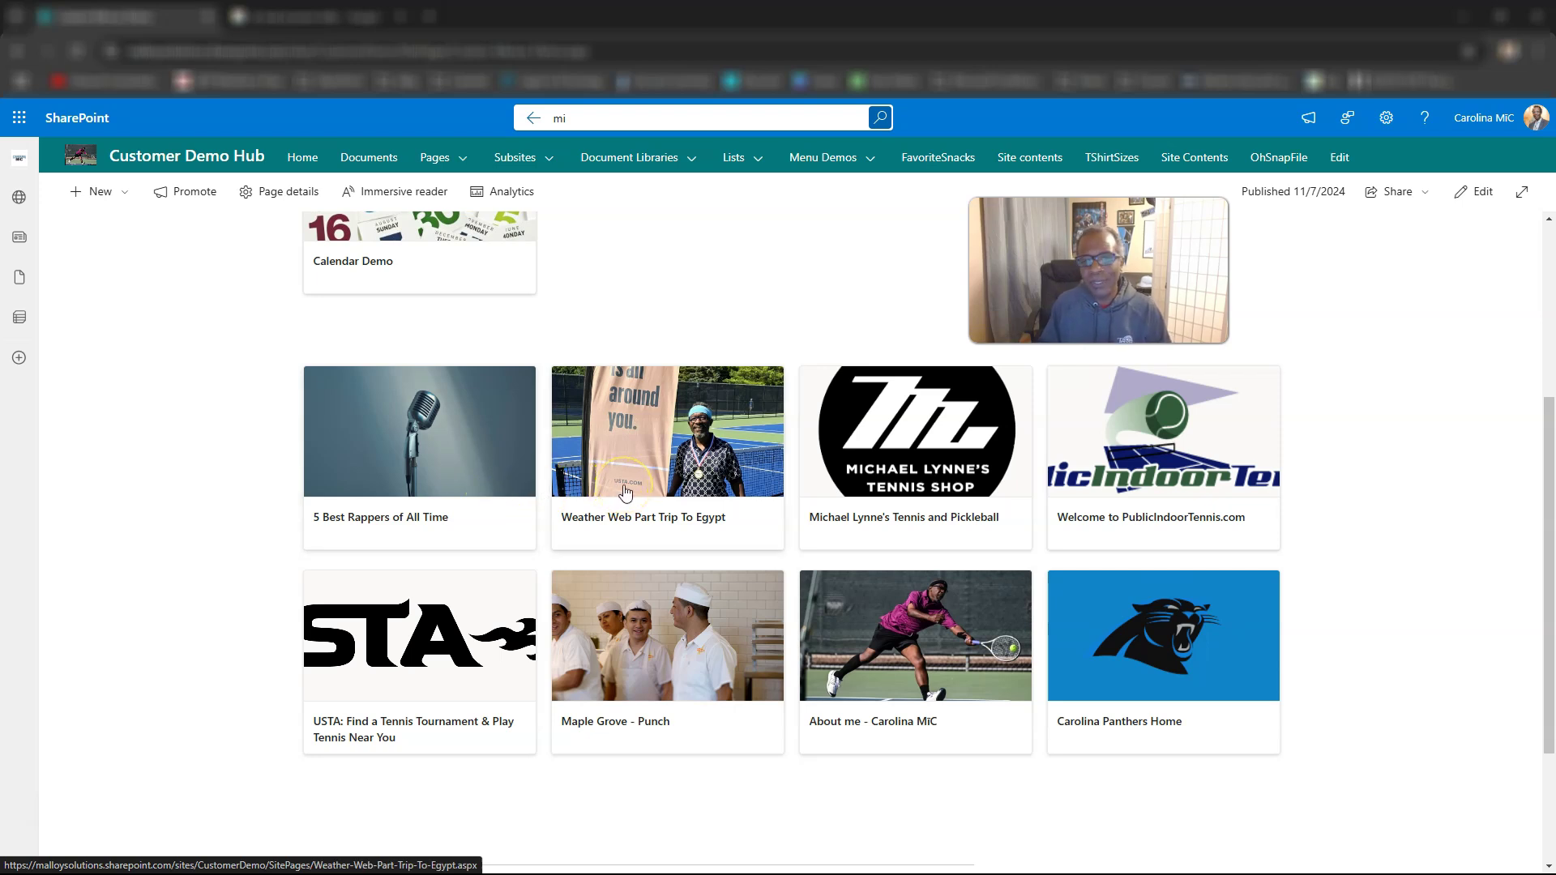
pyautogui.scroll(4, 611, 461)
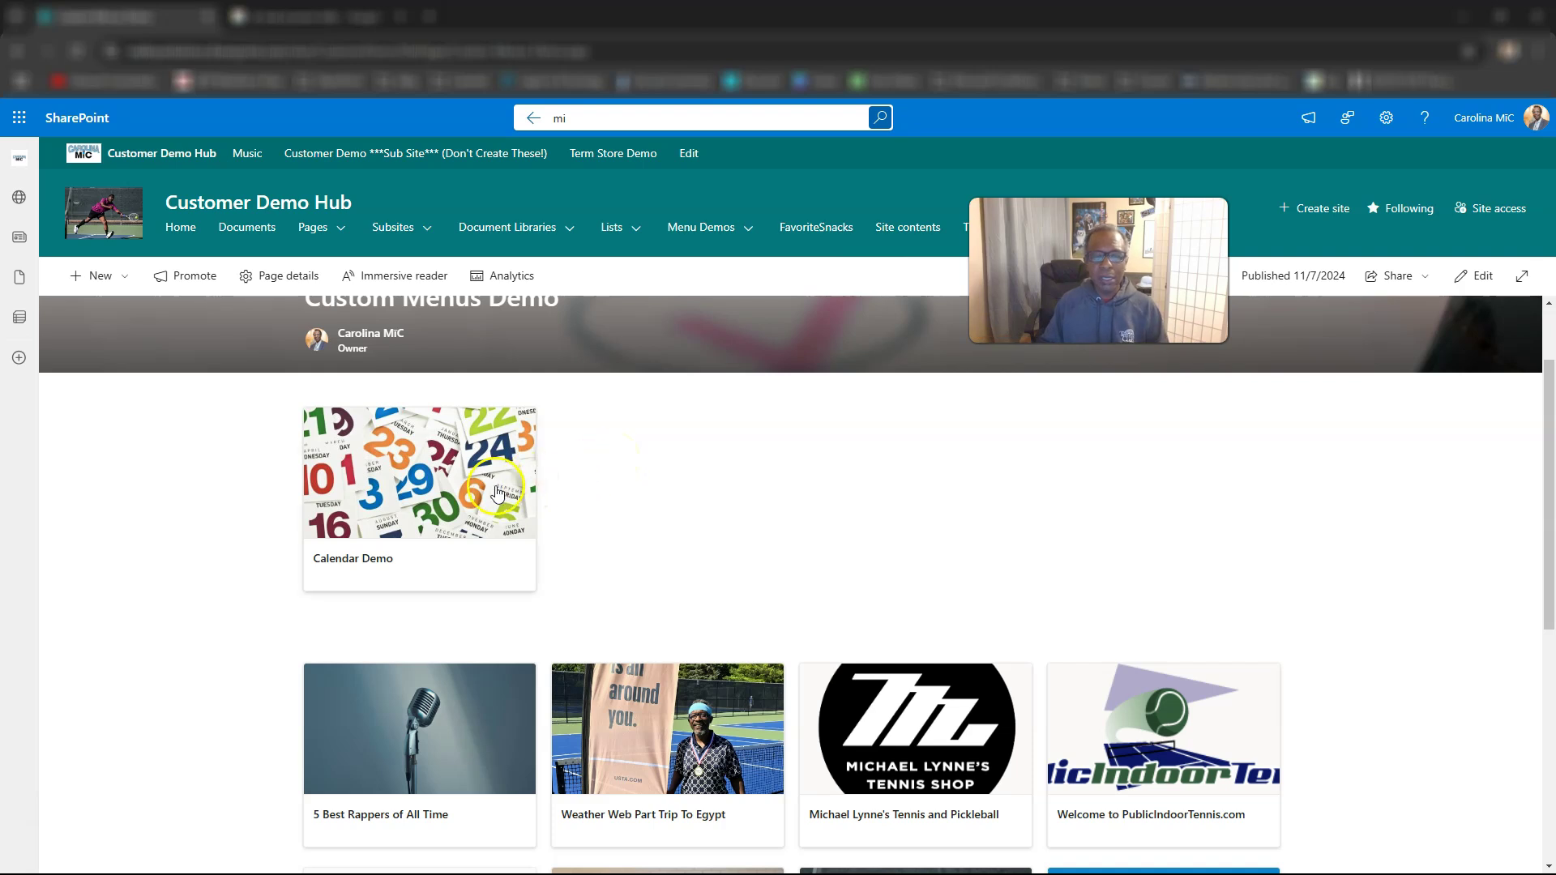
# Back in edit mode, delete the Quick links web part holding the Calendar Demo link
pyautogui.click(1475, 281)
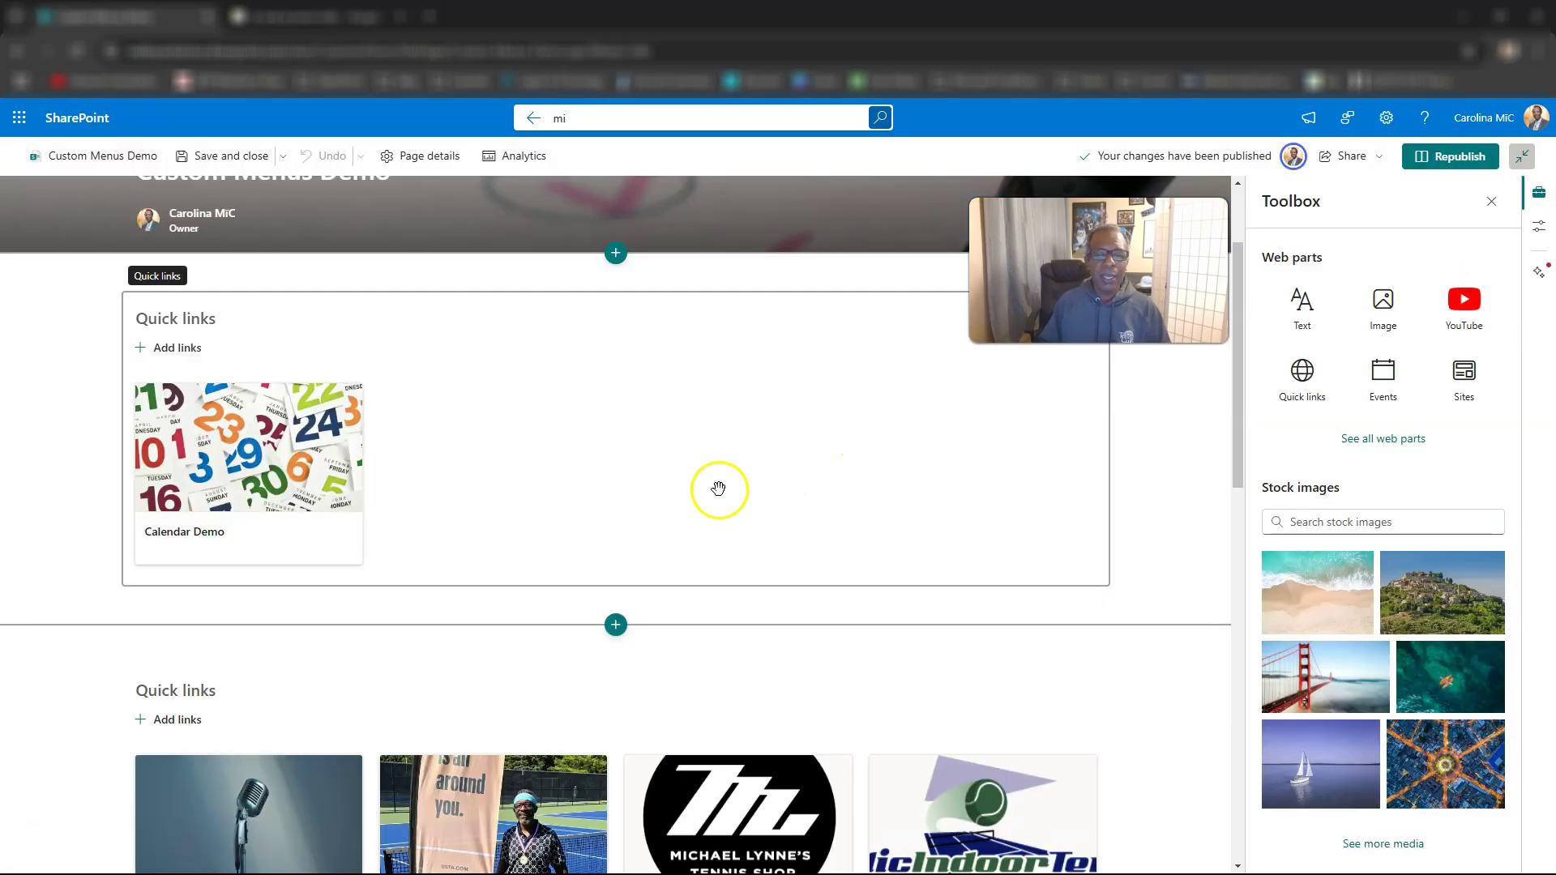
pyautogui.click(290, 479)
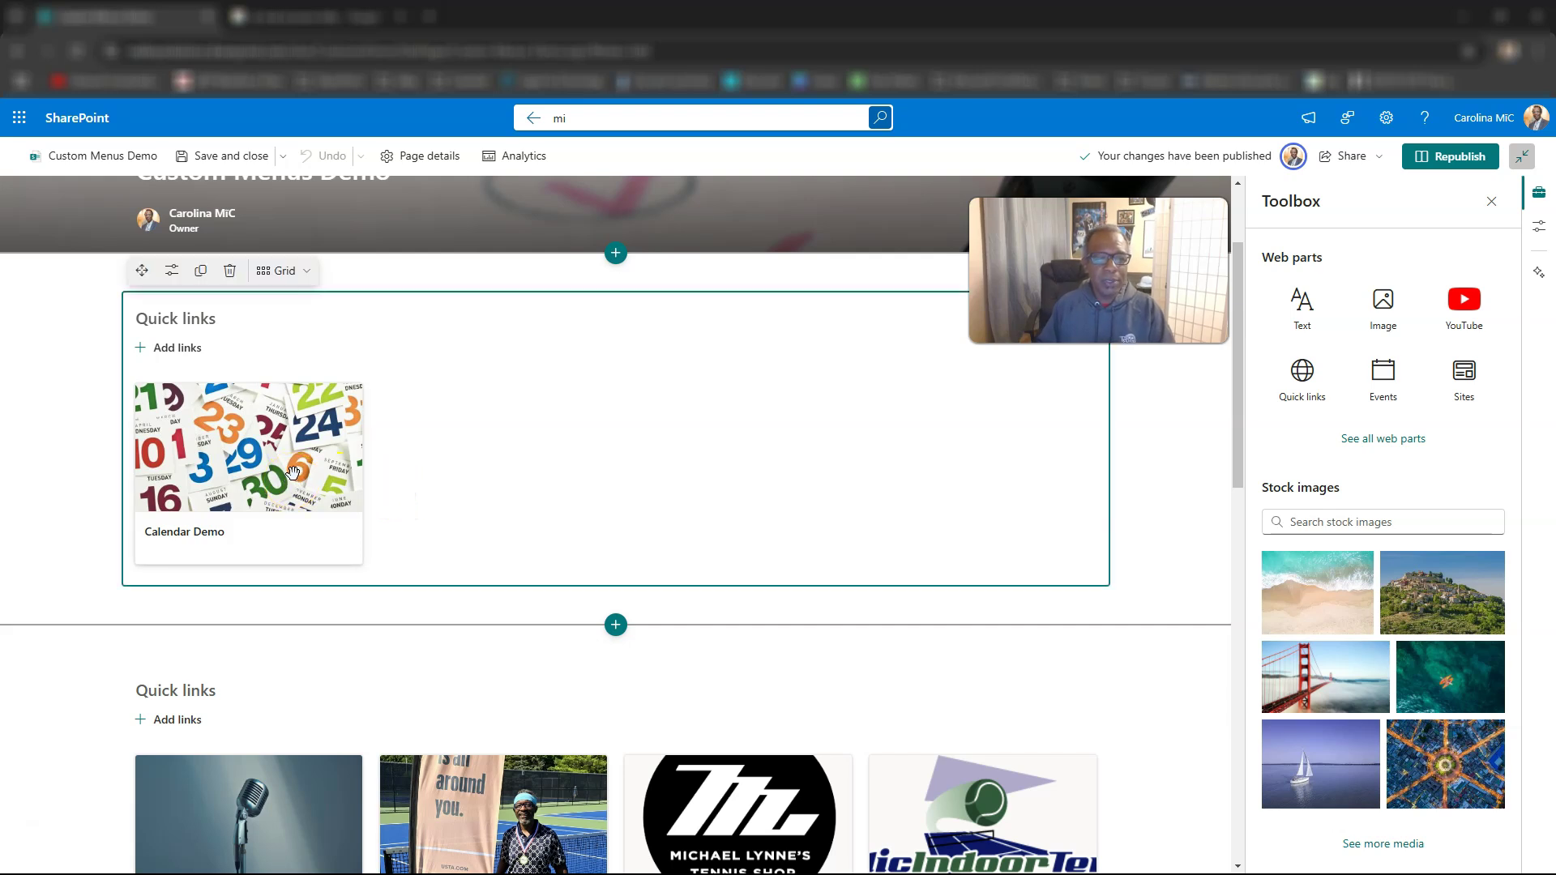
pyautogui.click(240, 456)
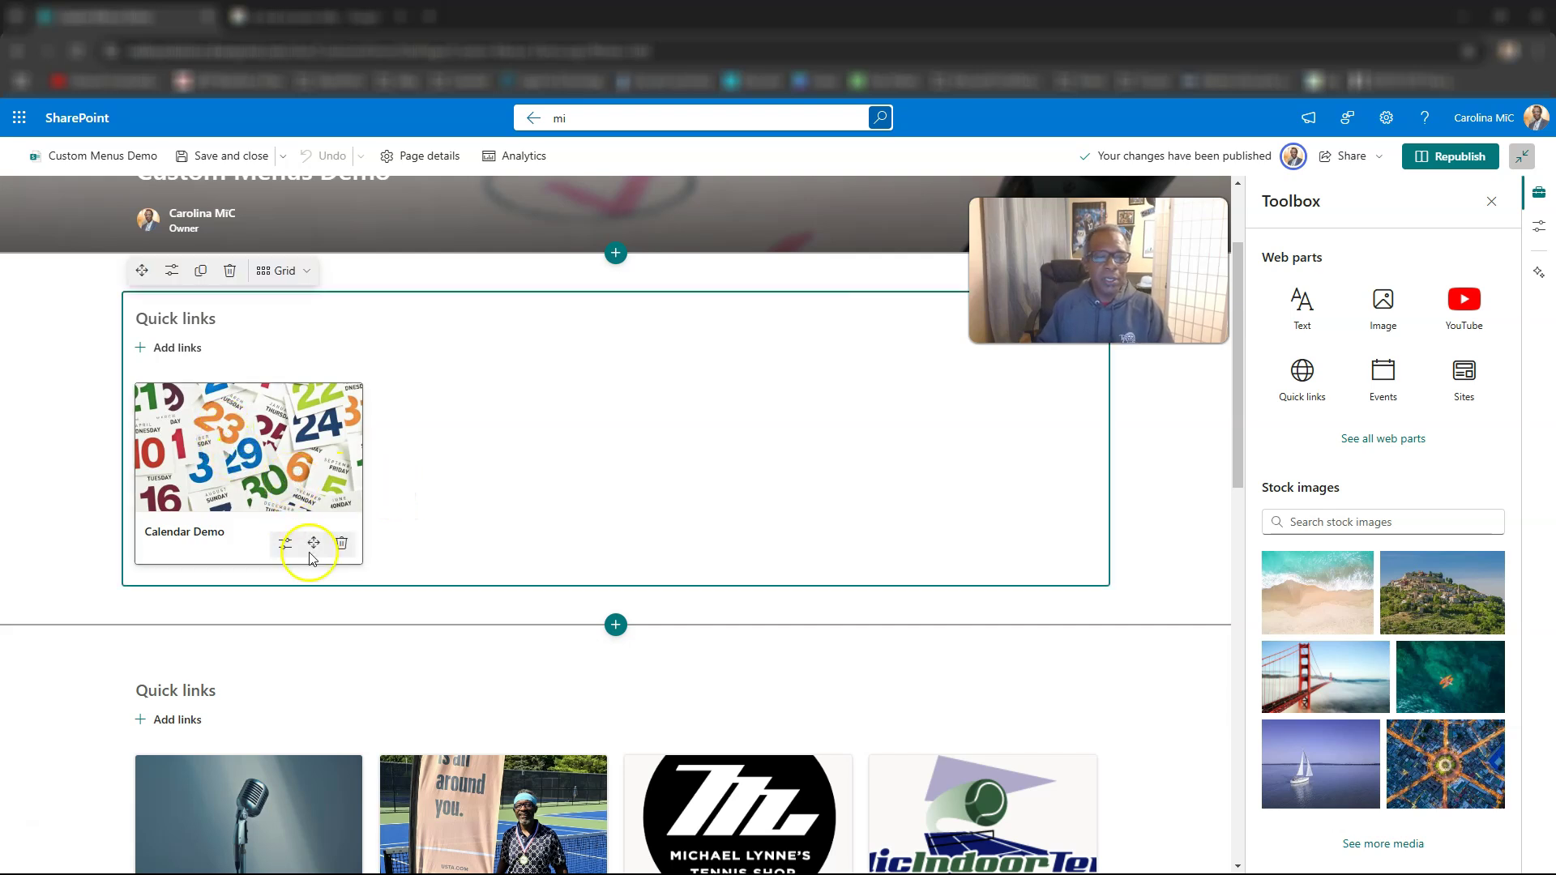
pyautogui.click(293, 312)
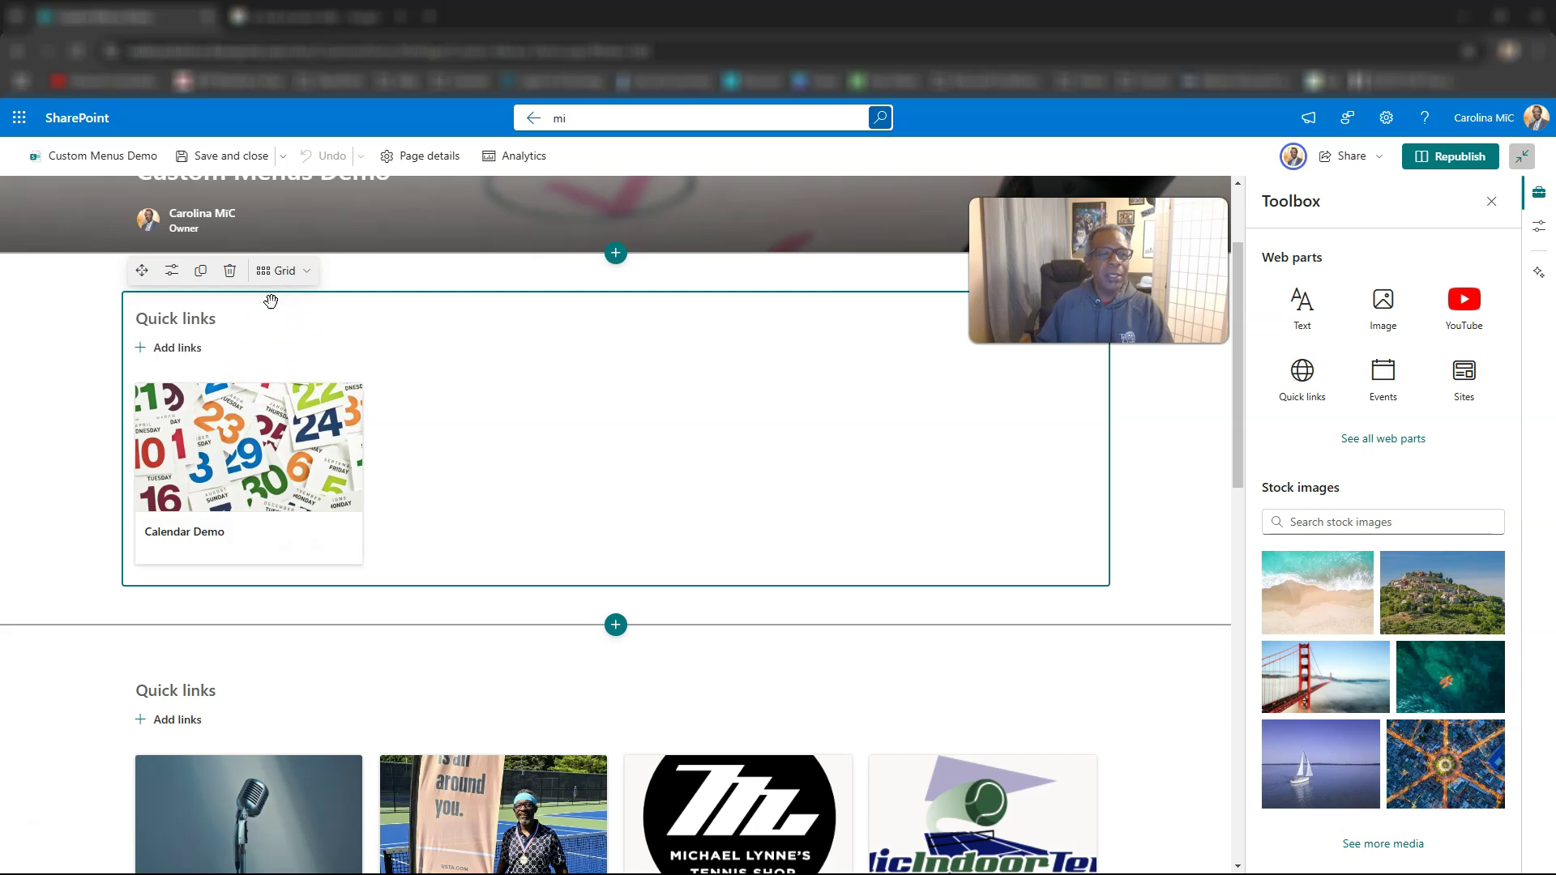
pyautogui.click(230, 273)
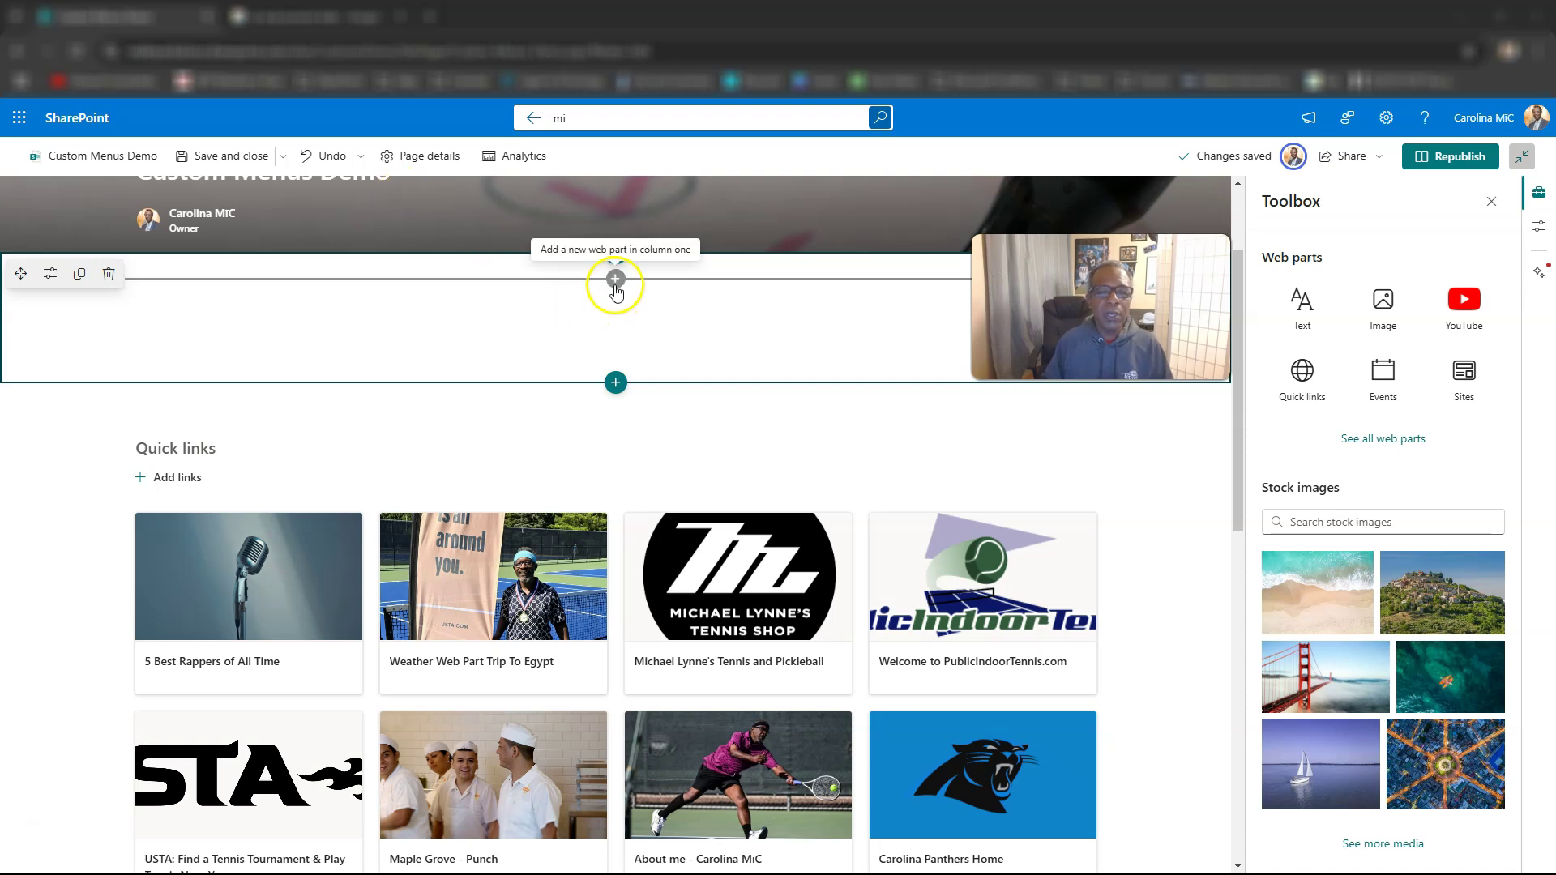
# Insert a new Quick links web part into the empty section
pyautogui.click(616, 280)
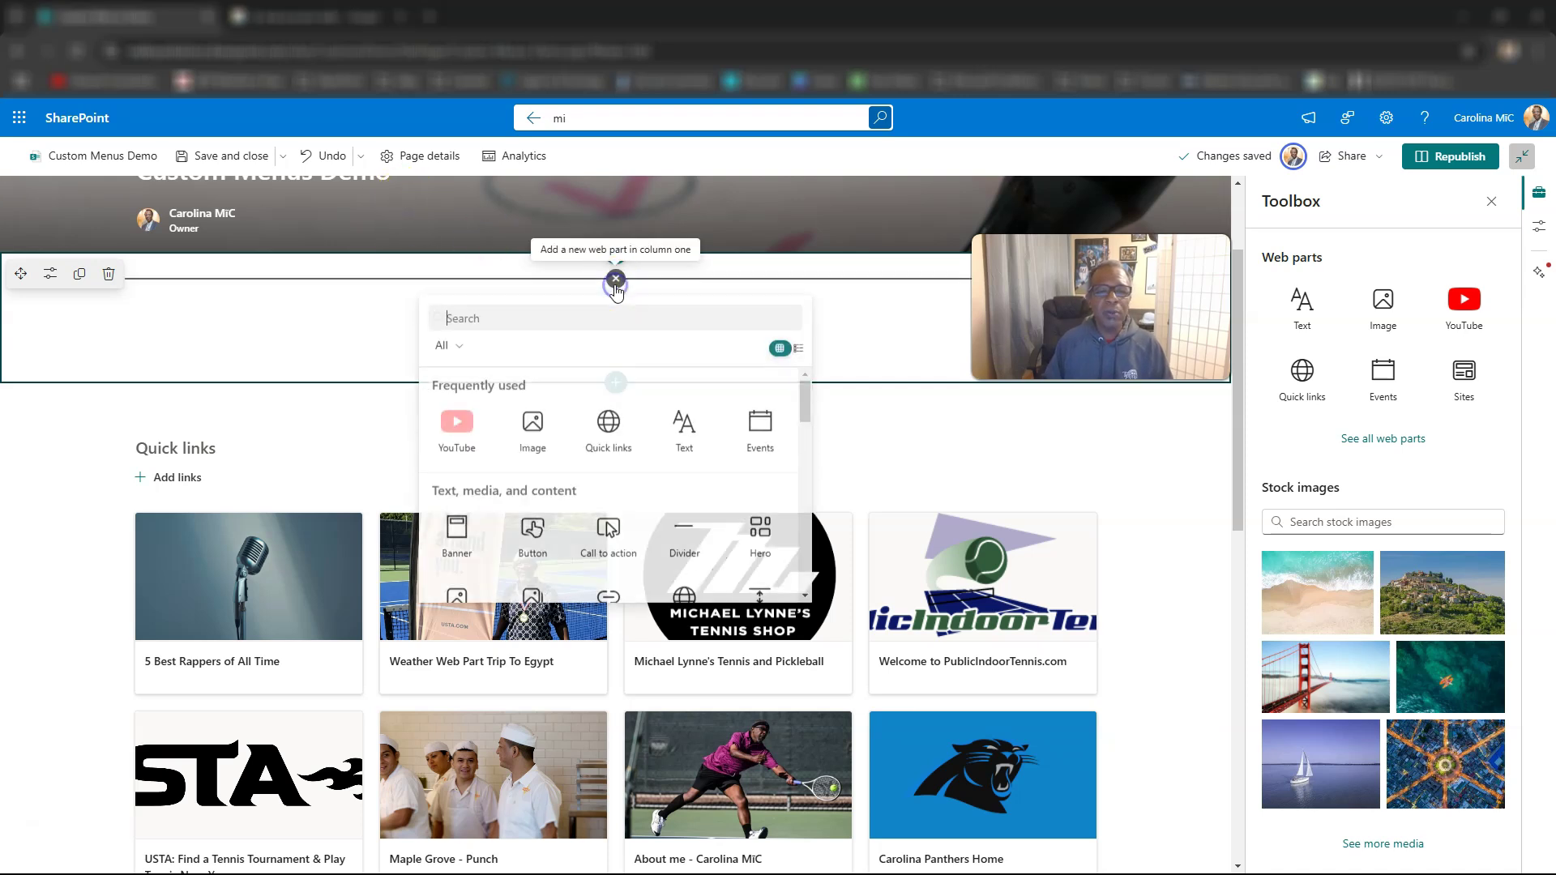
pyautogui.click(614, 438)
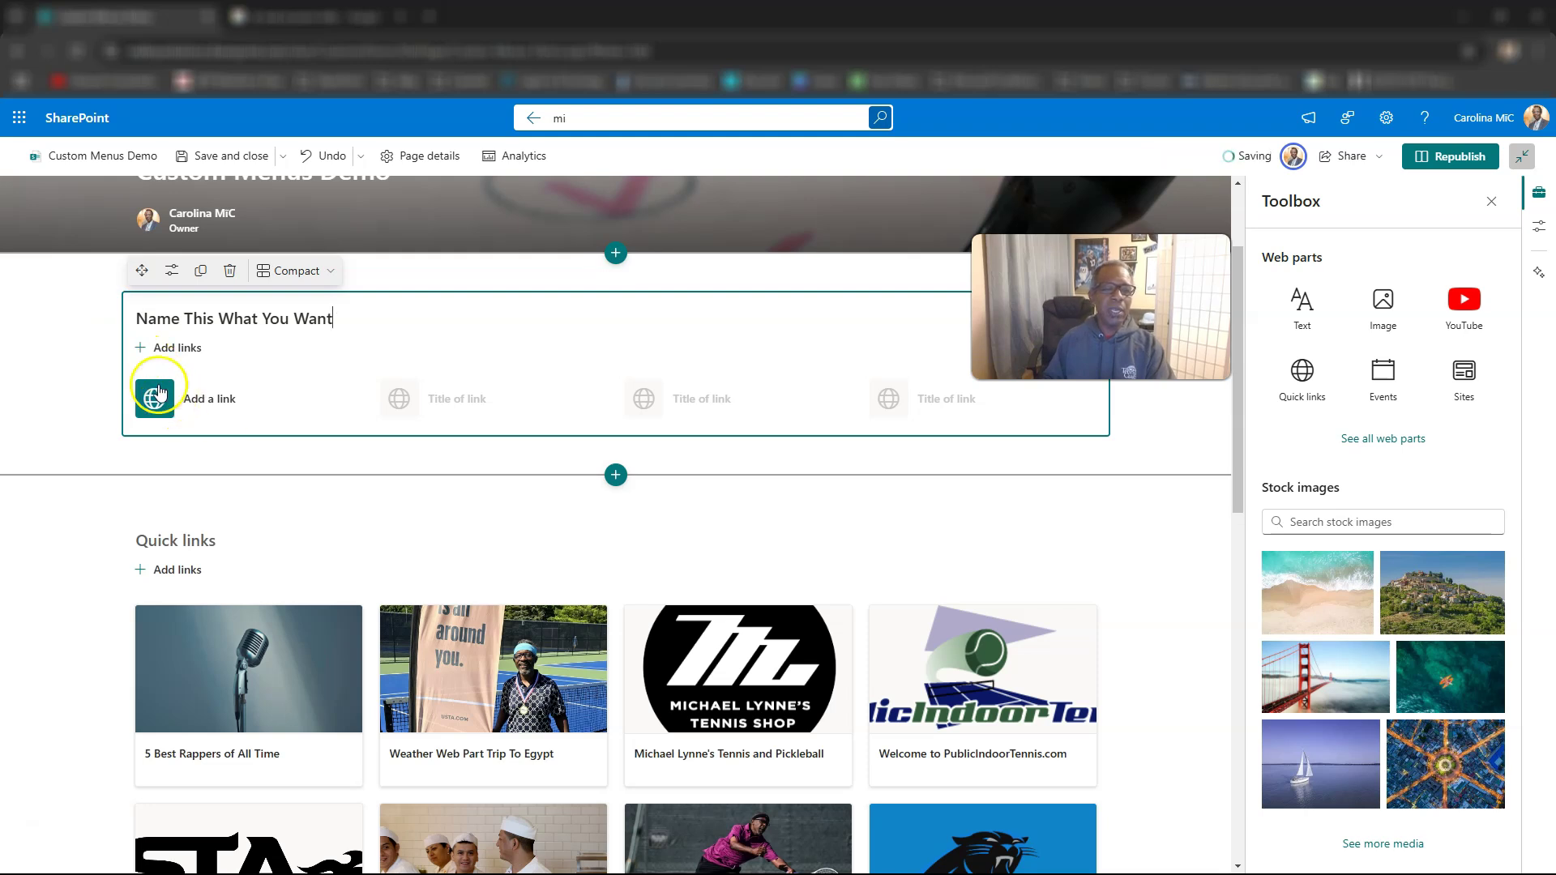
# Start adding a first link, browsing Recent items and then the Stock Images library
pyautogui.click(209, 406)
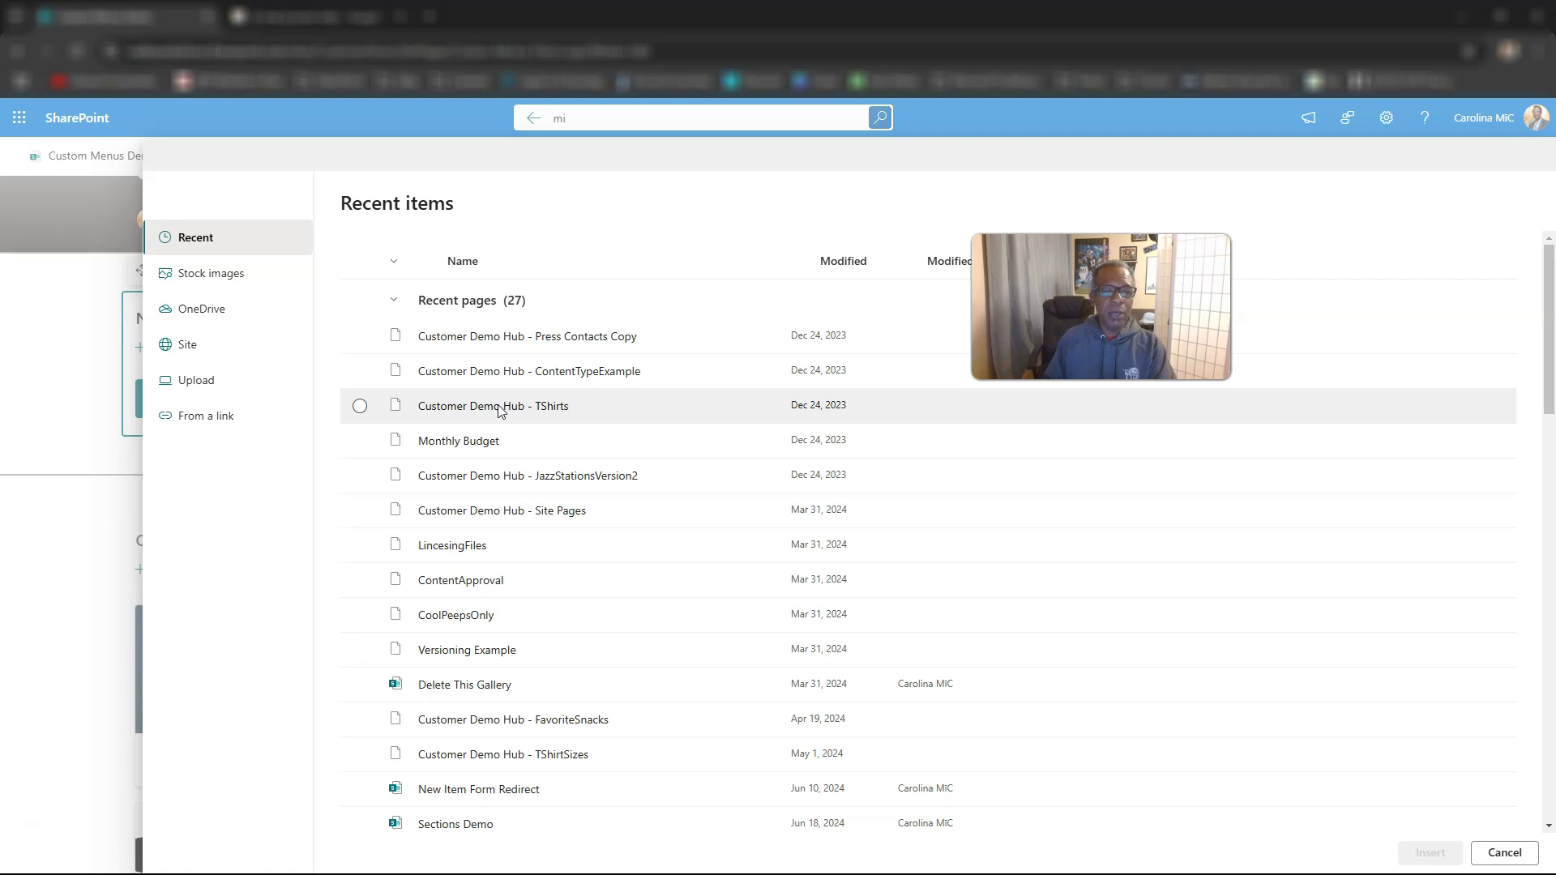
pyautogui.click(468, 462)
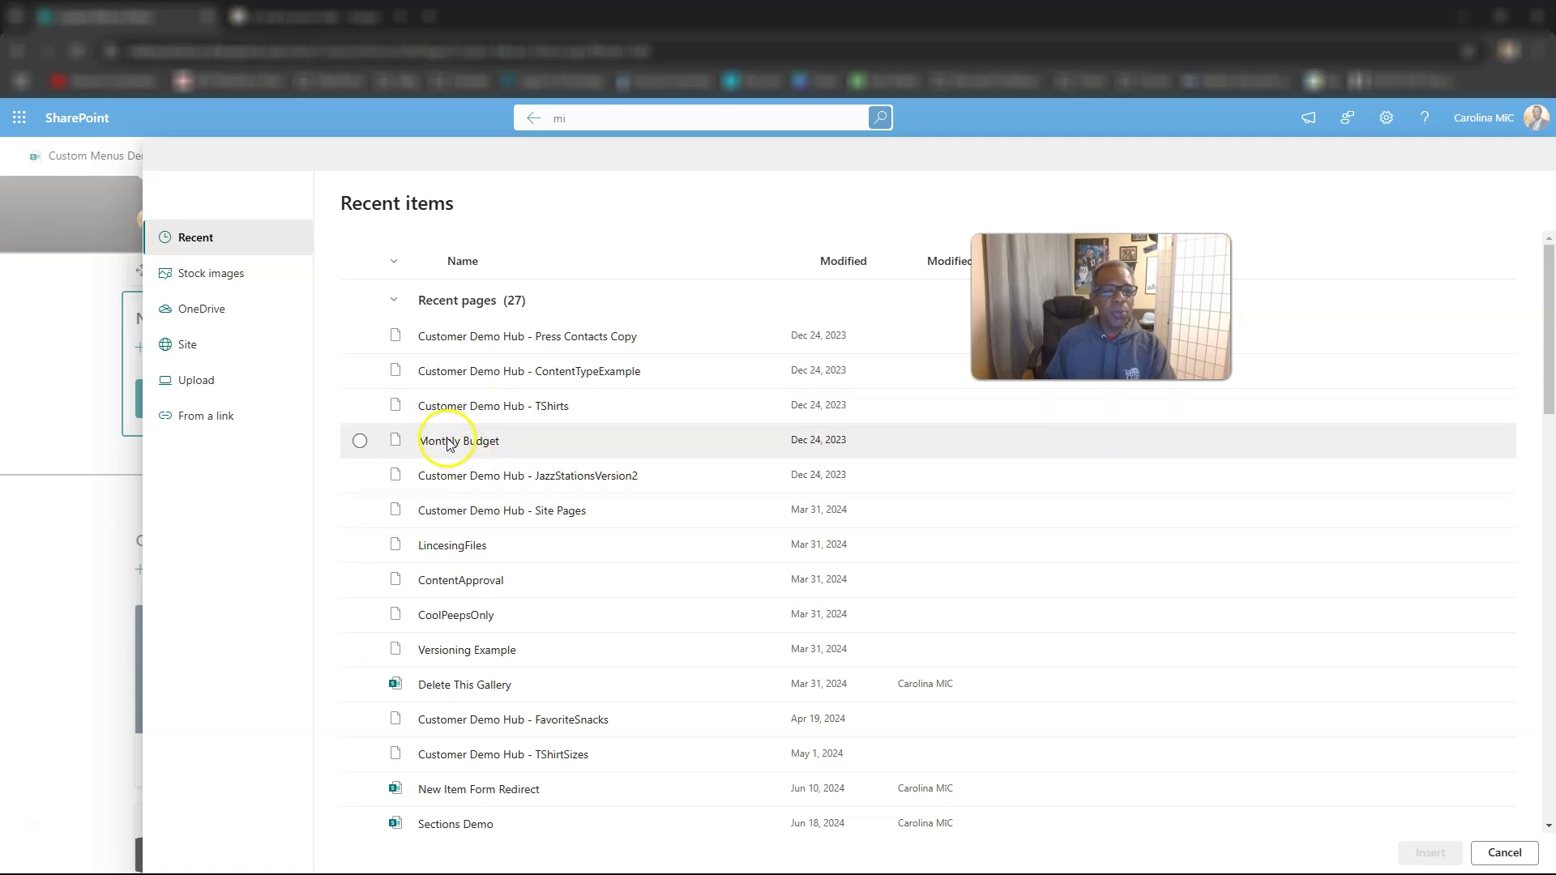
pyautogui.scroll(-6, 449, 444)
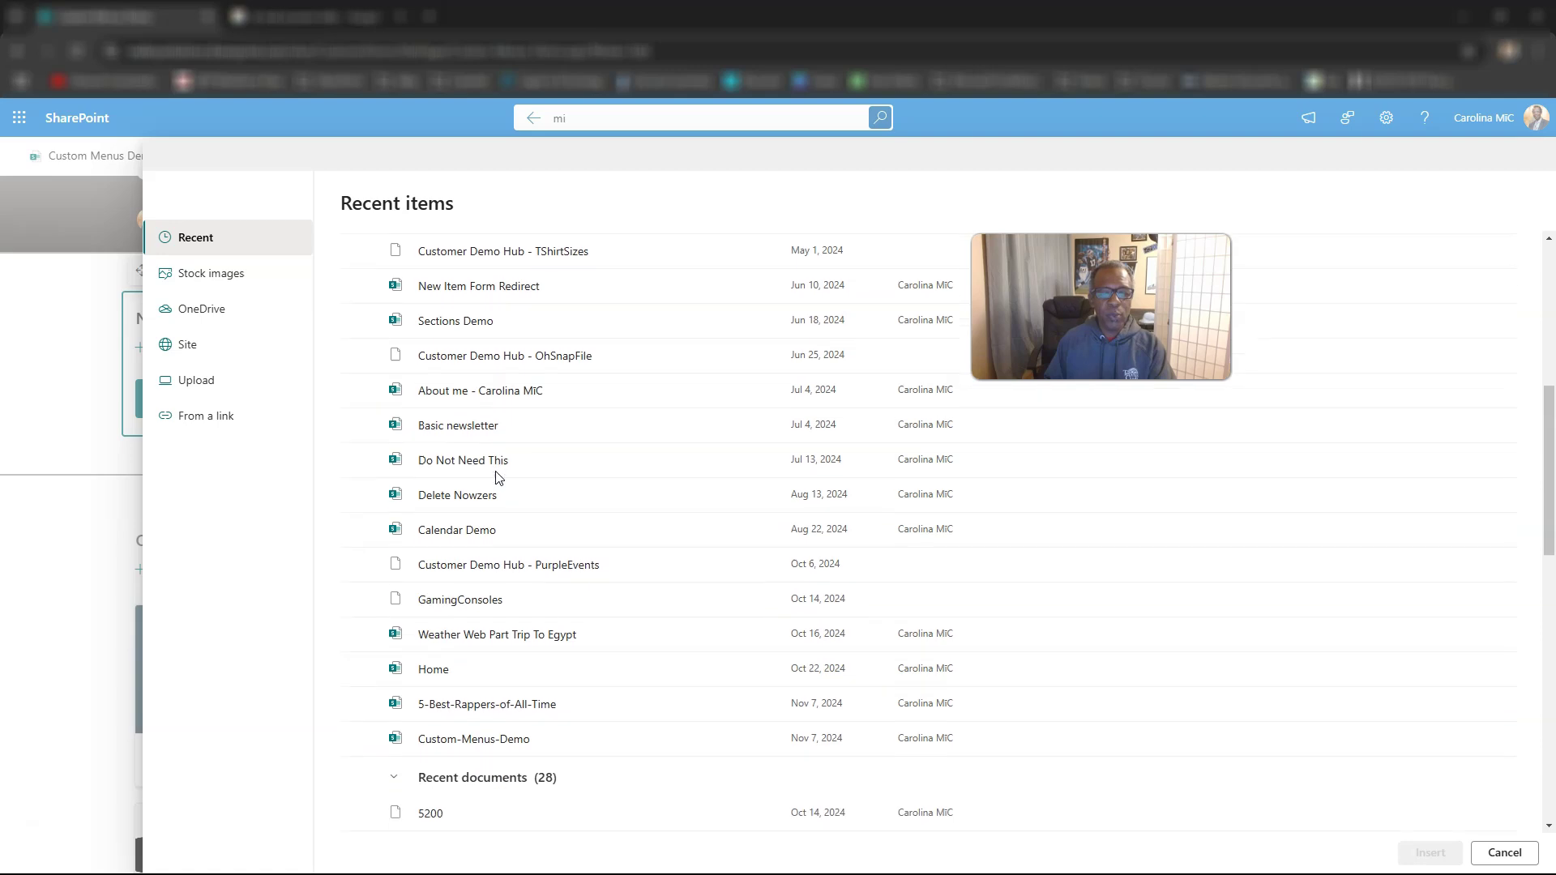
pyautogui.scroll(-4, 499, 478)
pyautogui.scroll(1, 498, 478)
pyautogui.scroll(-2, 499, 478)
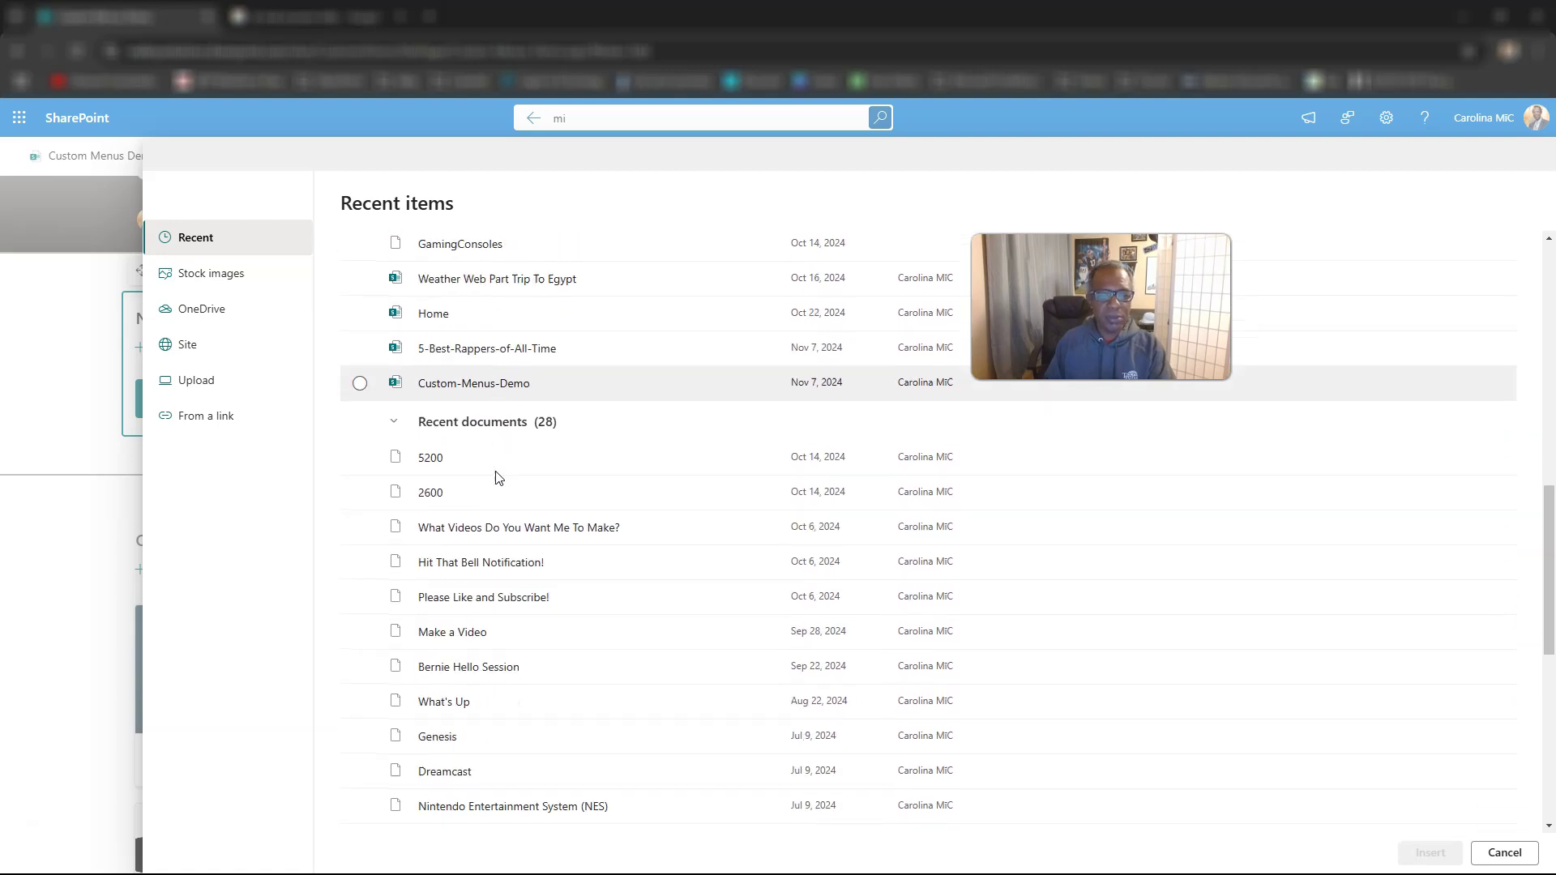
pyautogui.scroll(-7, 498, 478)
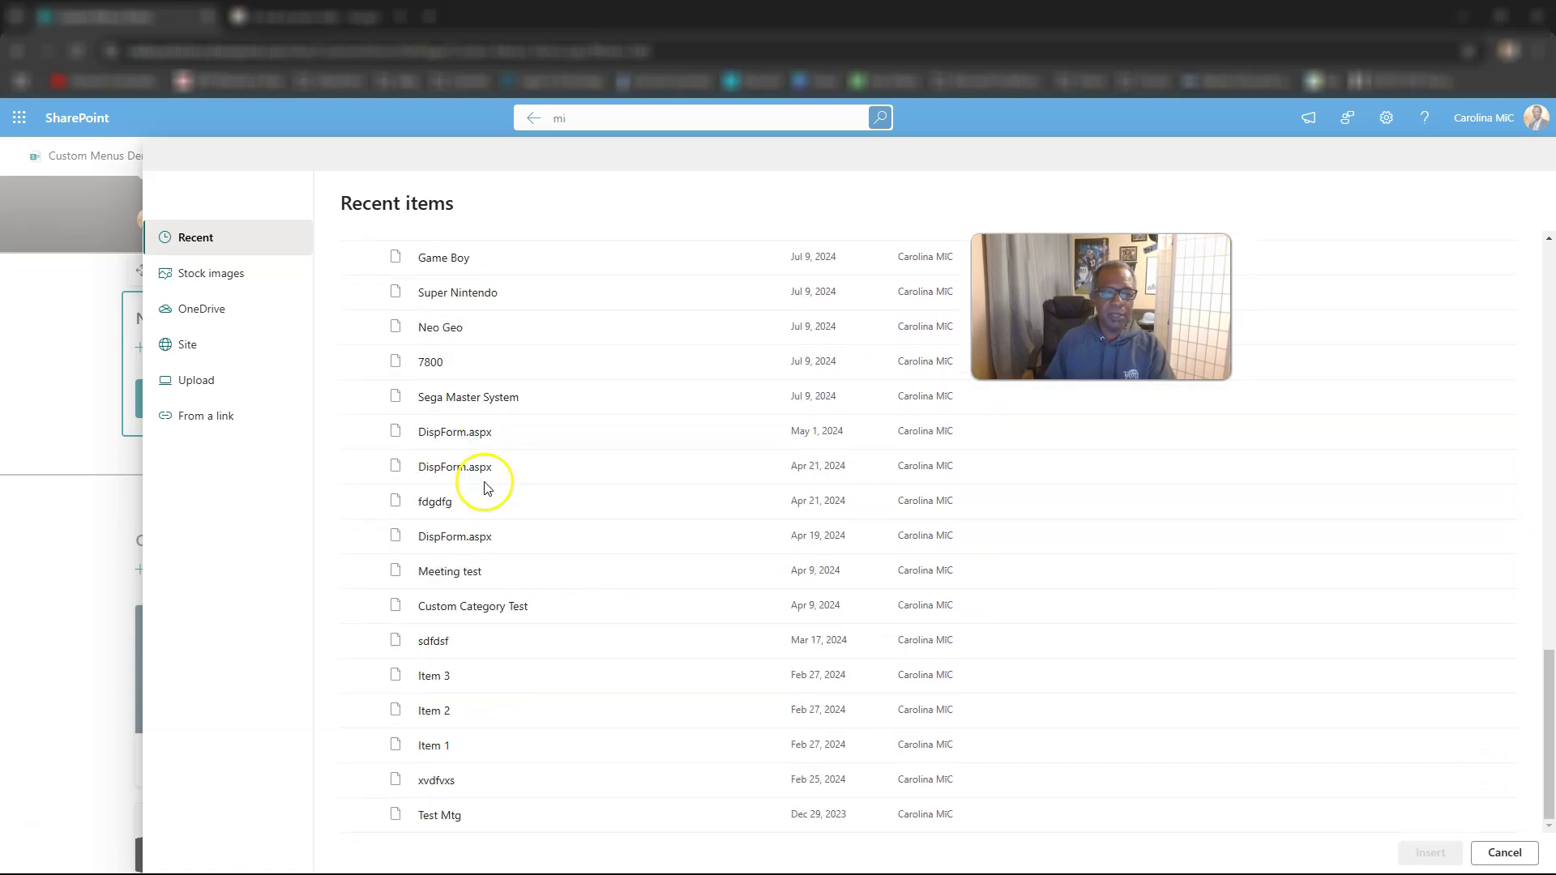
pyautogui.scroll(2, 485, 478)
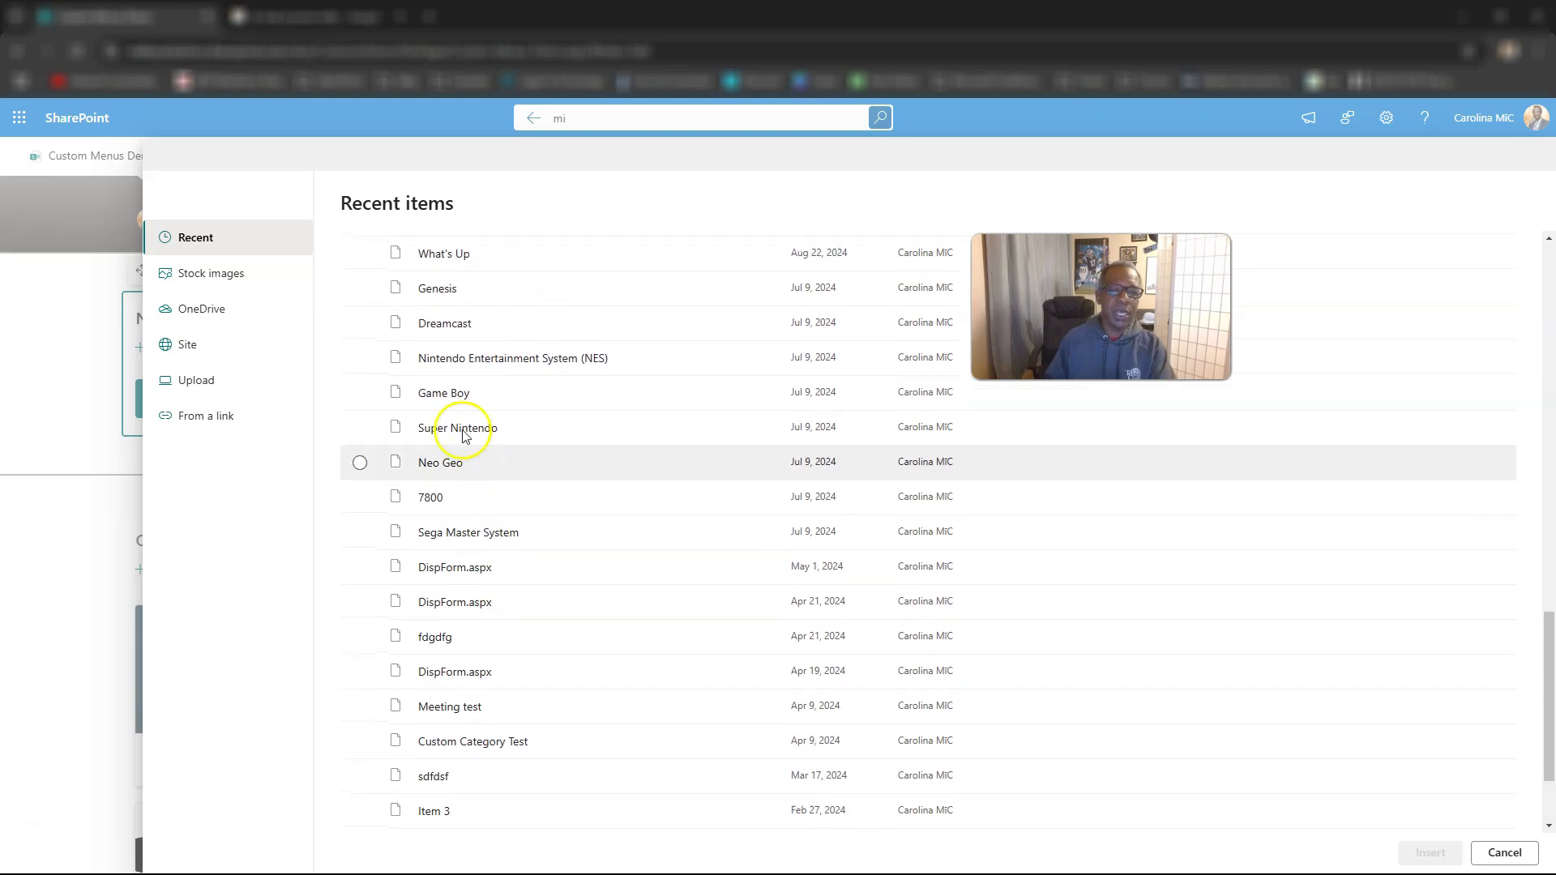
pyautogui.click(231, 289)
# Browse stock images and the site's Document Set Example folder, then switch to From a link
pyautogui.click(215, 276)
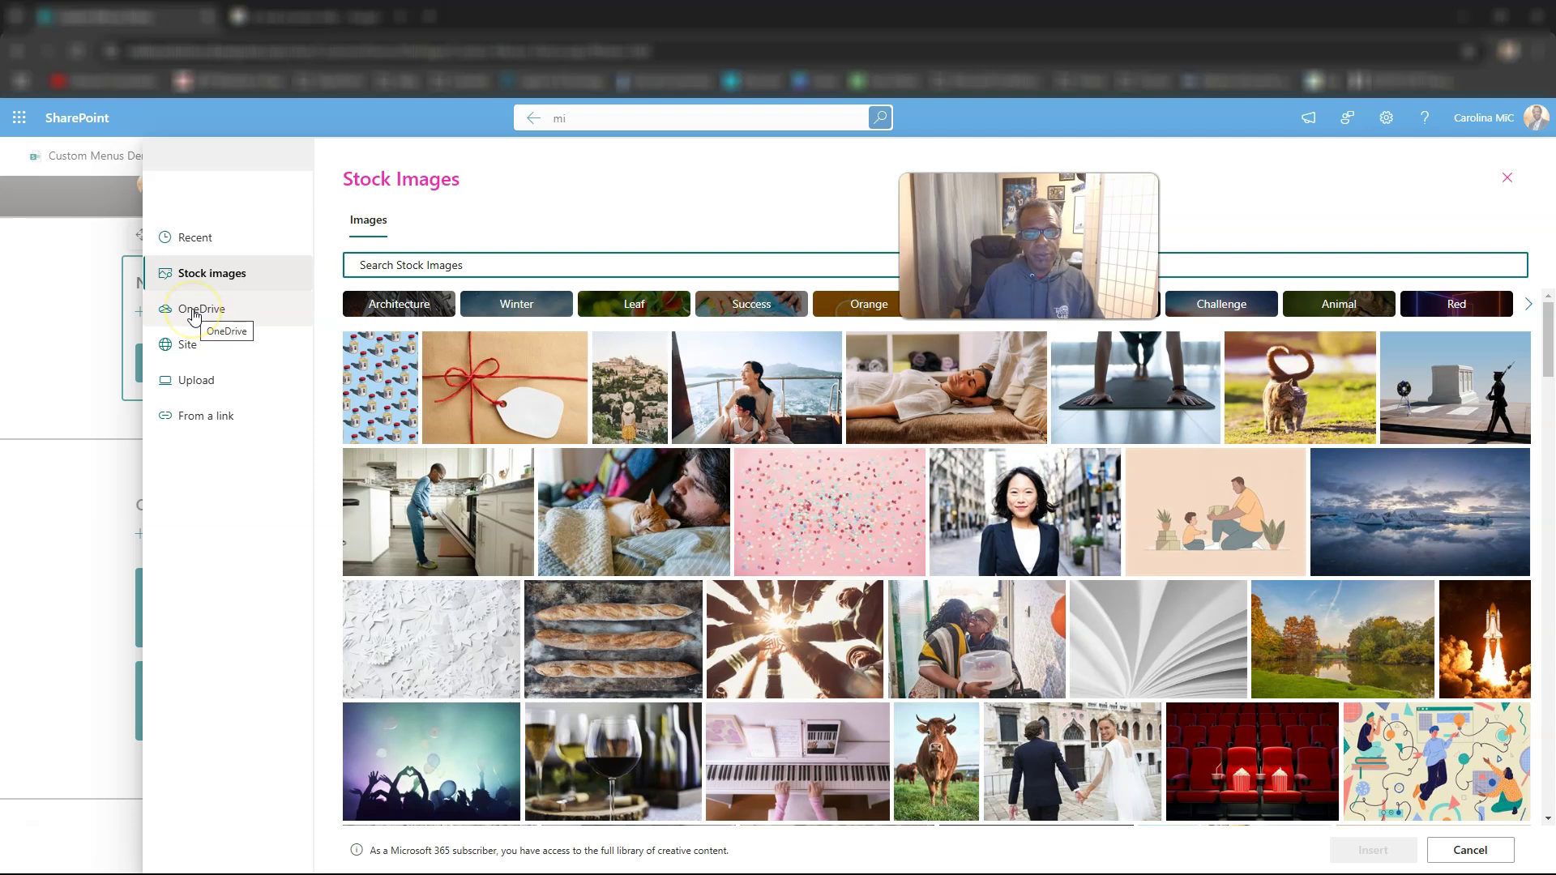
pyautogui.click(189, 345)
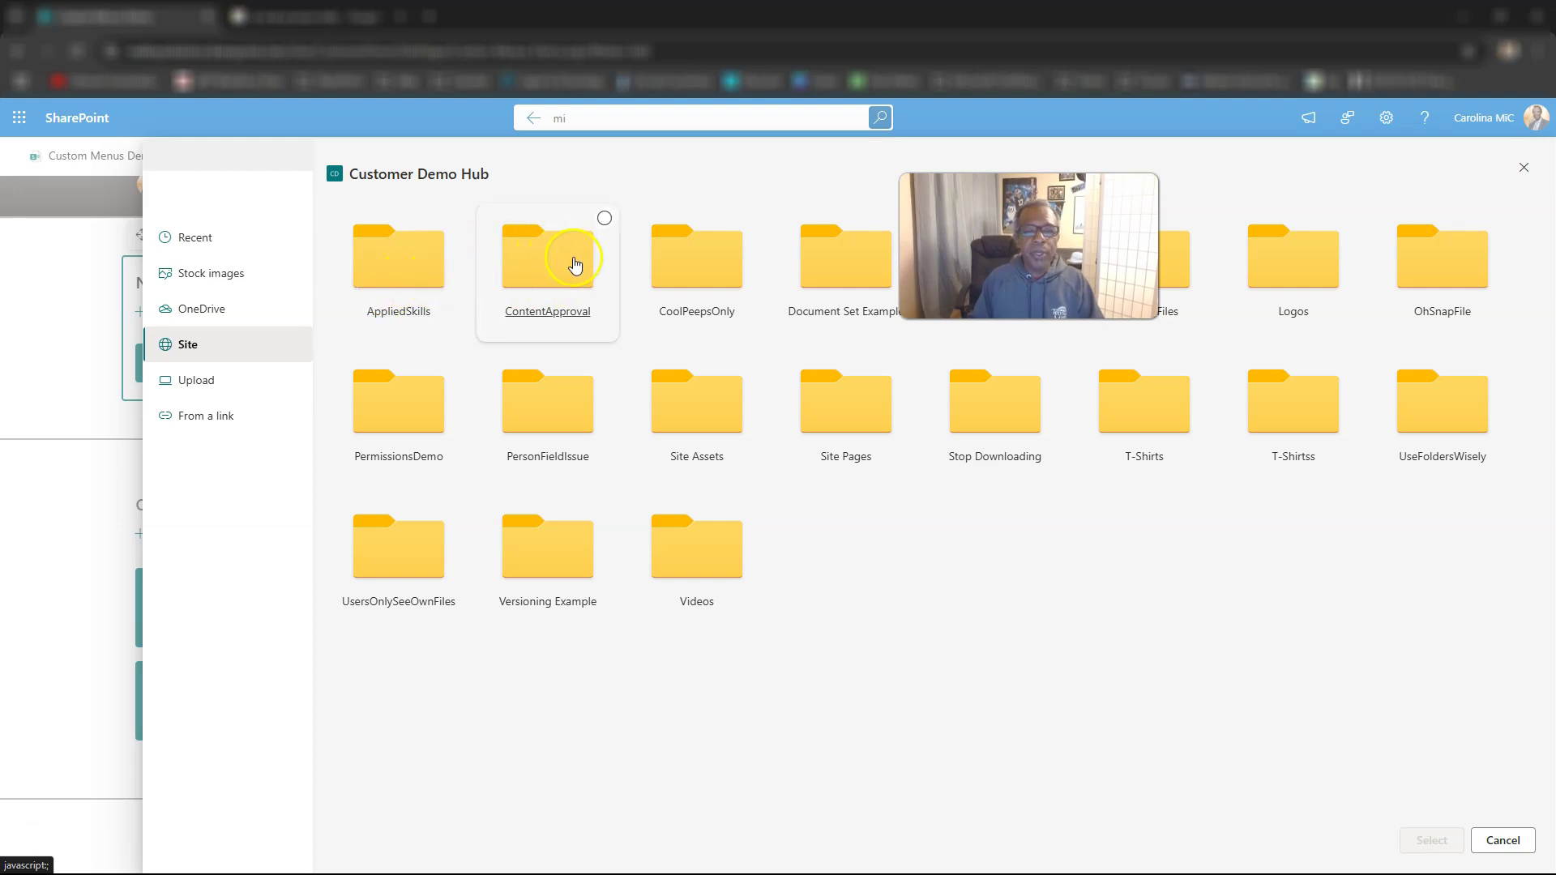
pyautogui.click(846, 290)
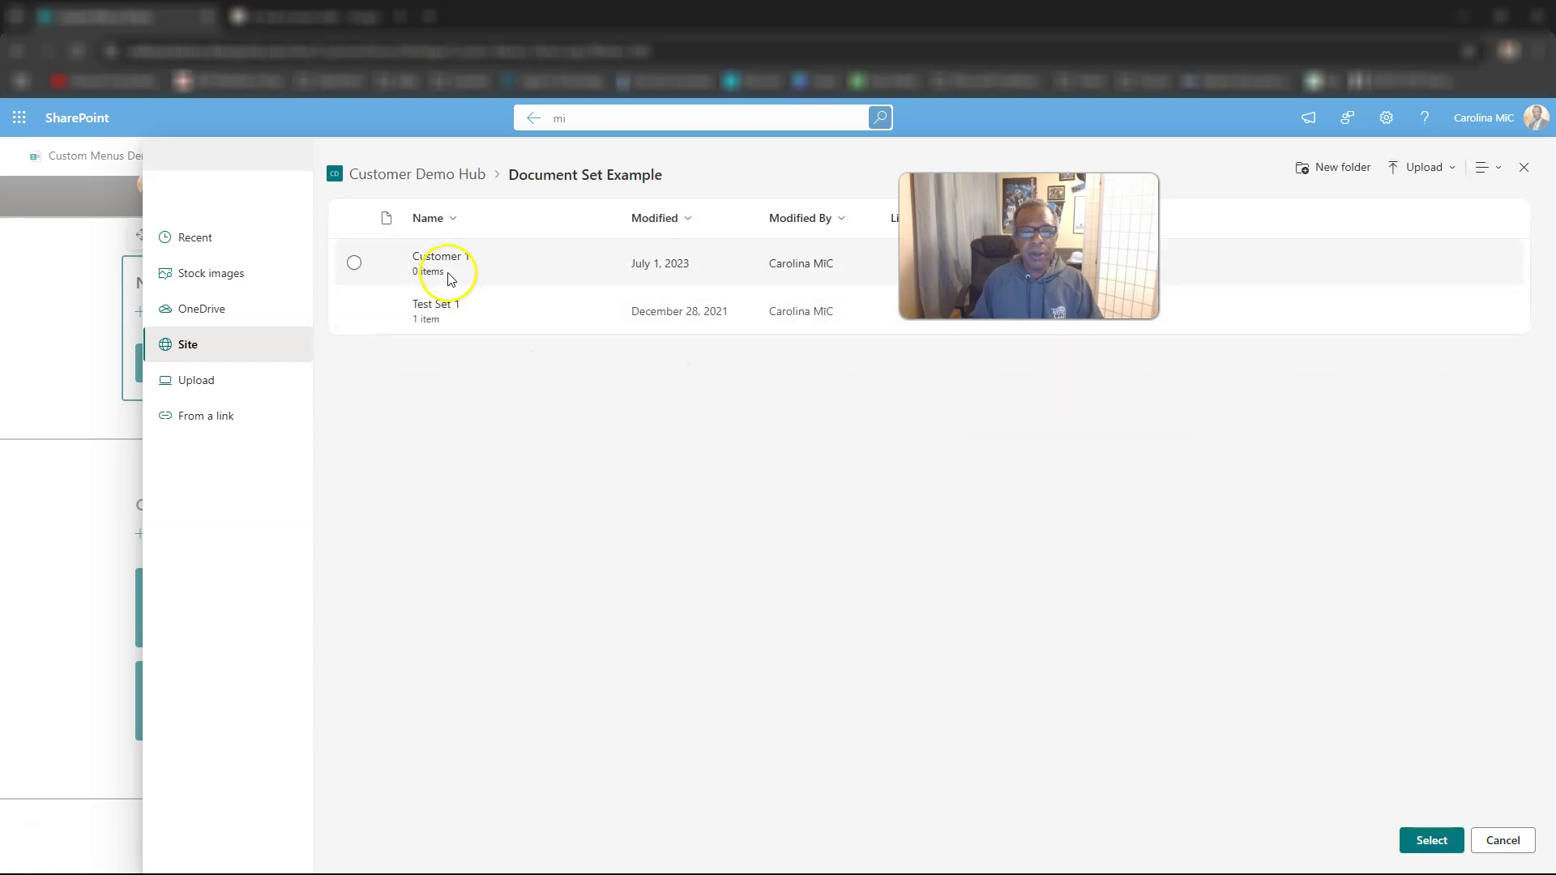
pyautogui.click(356, 265)
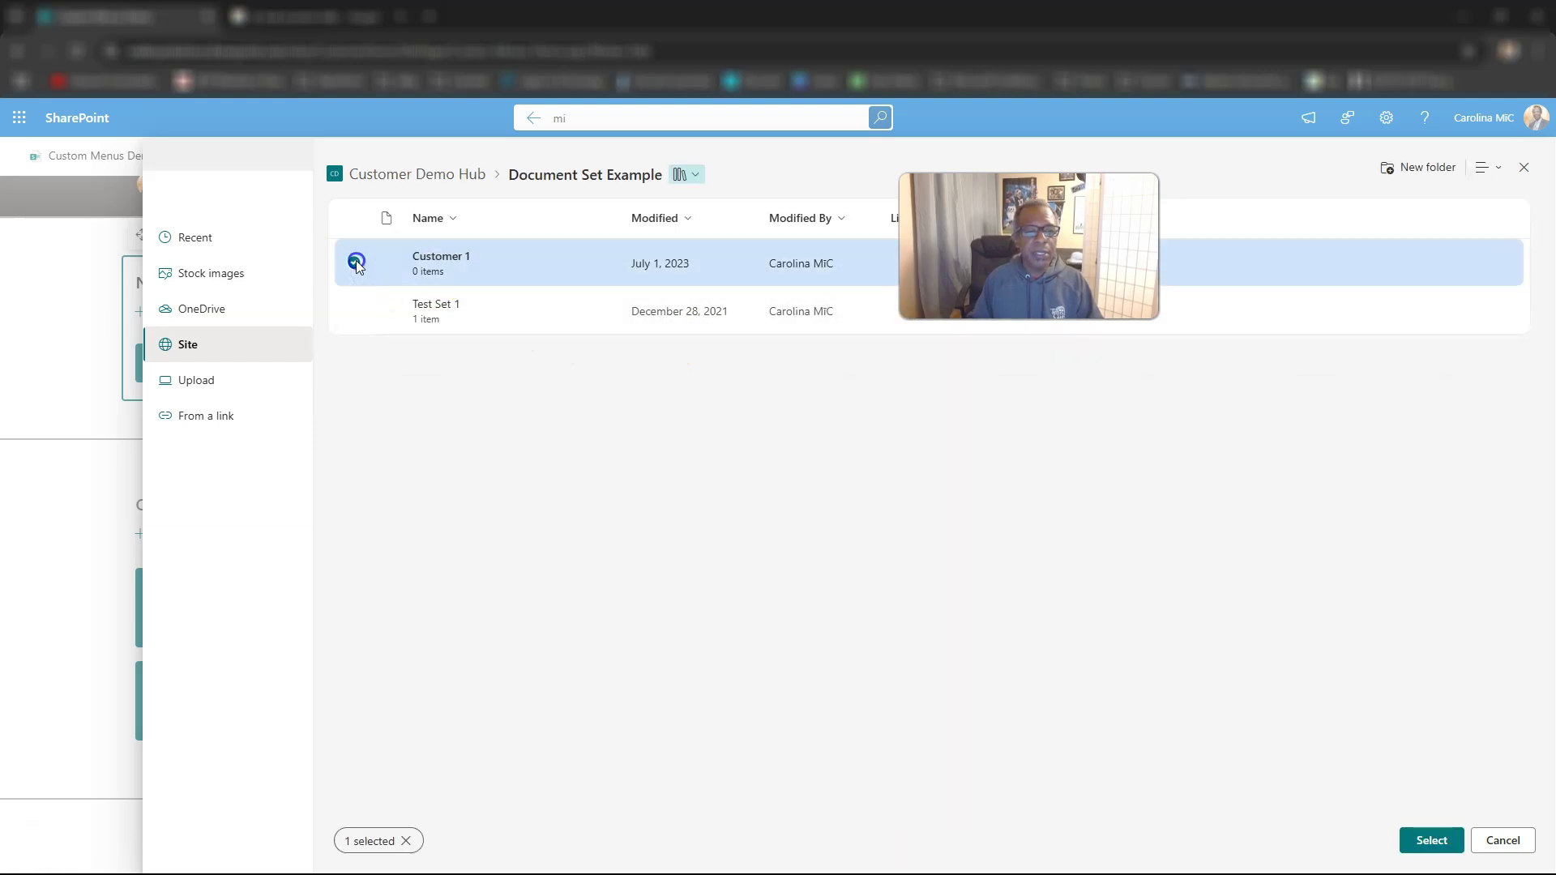
pyautogui.click(356, 263)
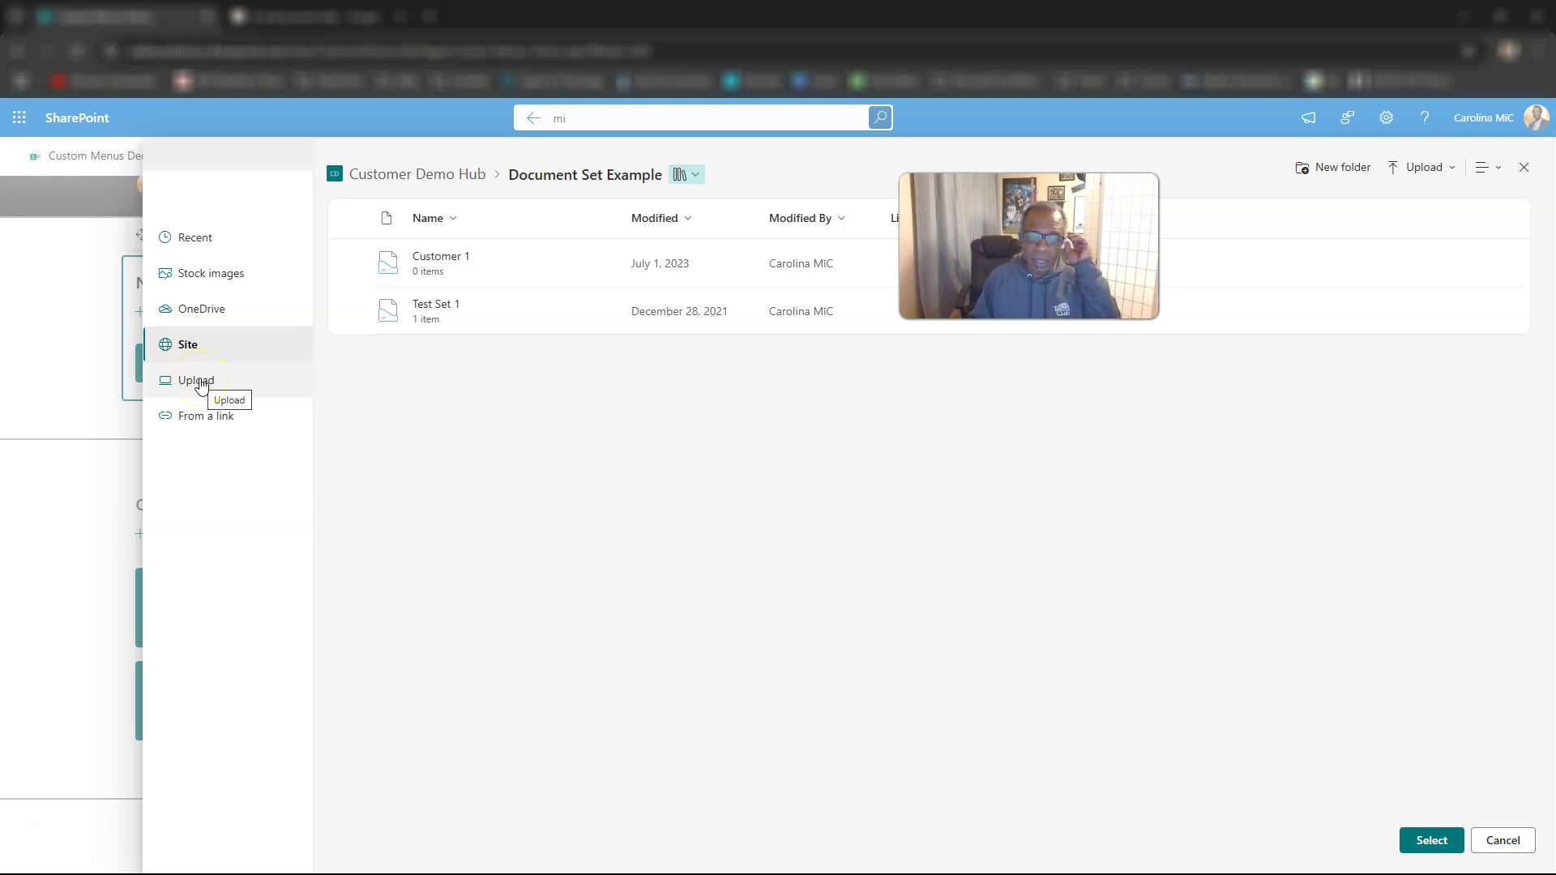
pyautogui.click(202, 422)
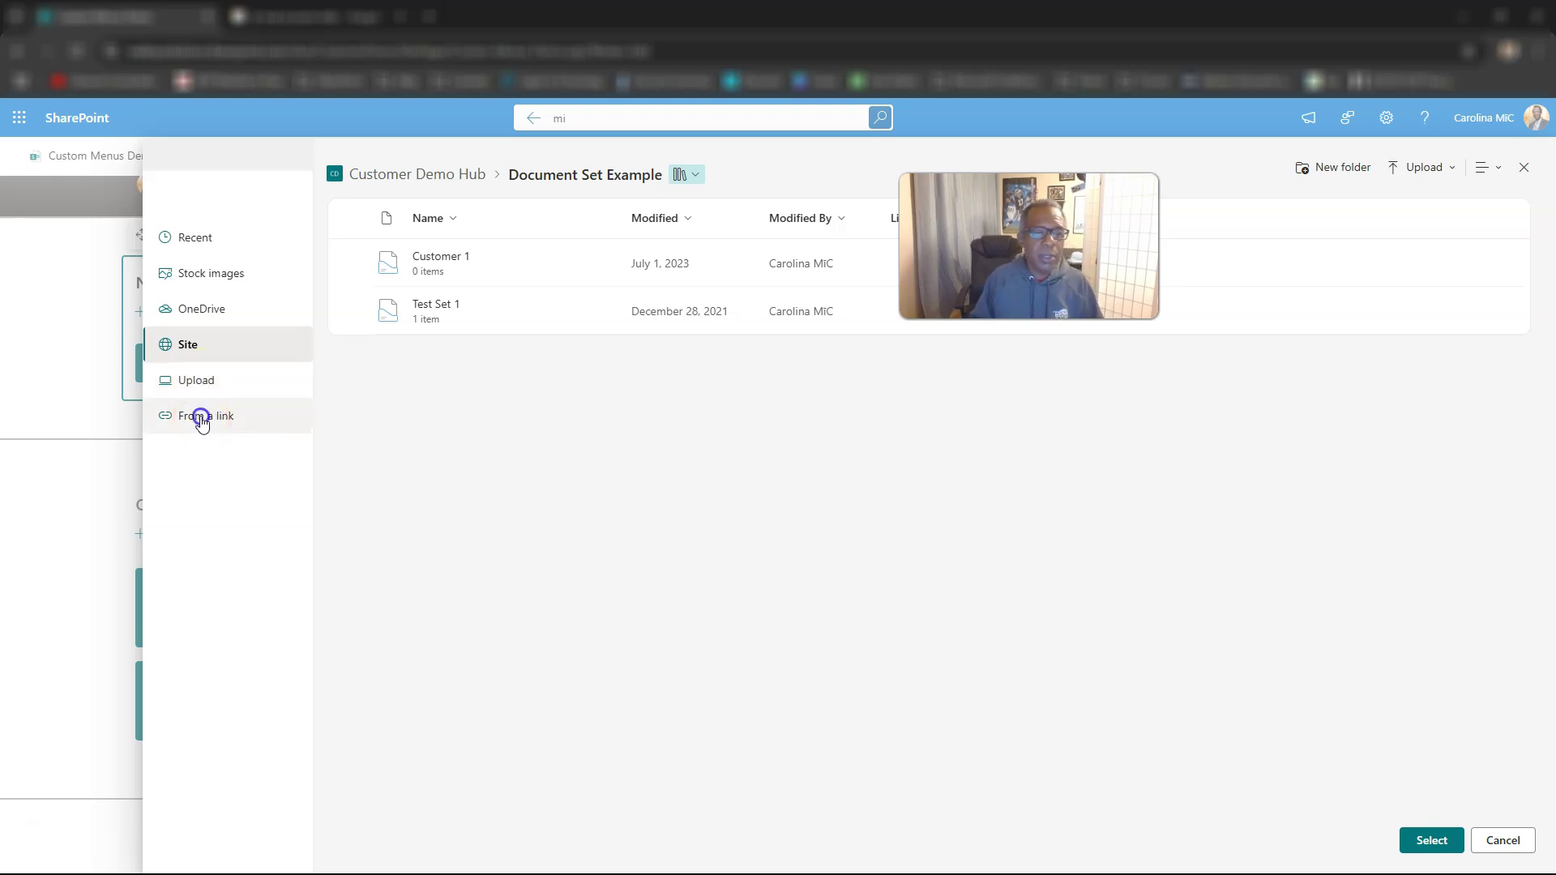
# Insert the stock gift image as the first link in the new Quick links
pyautogui.click(377, 323)
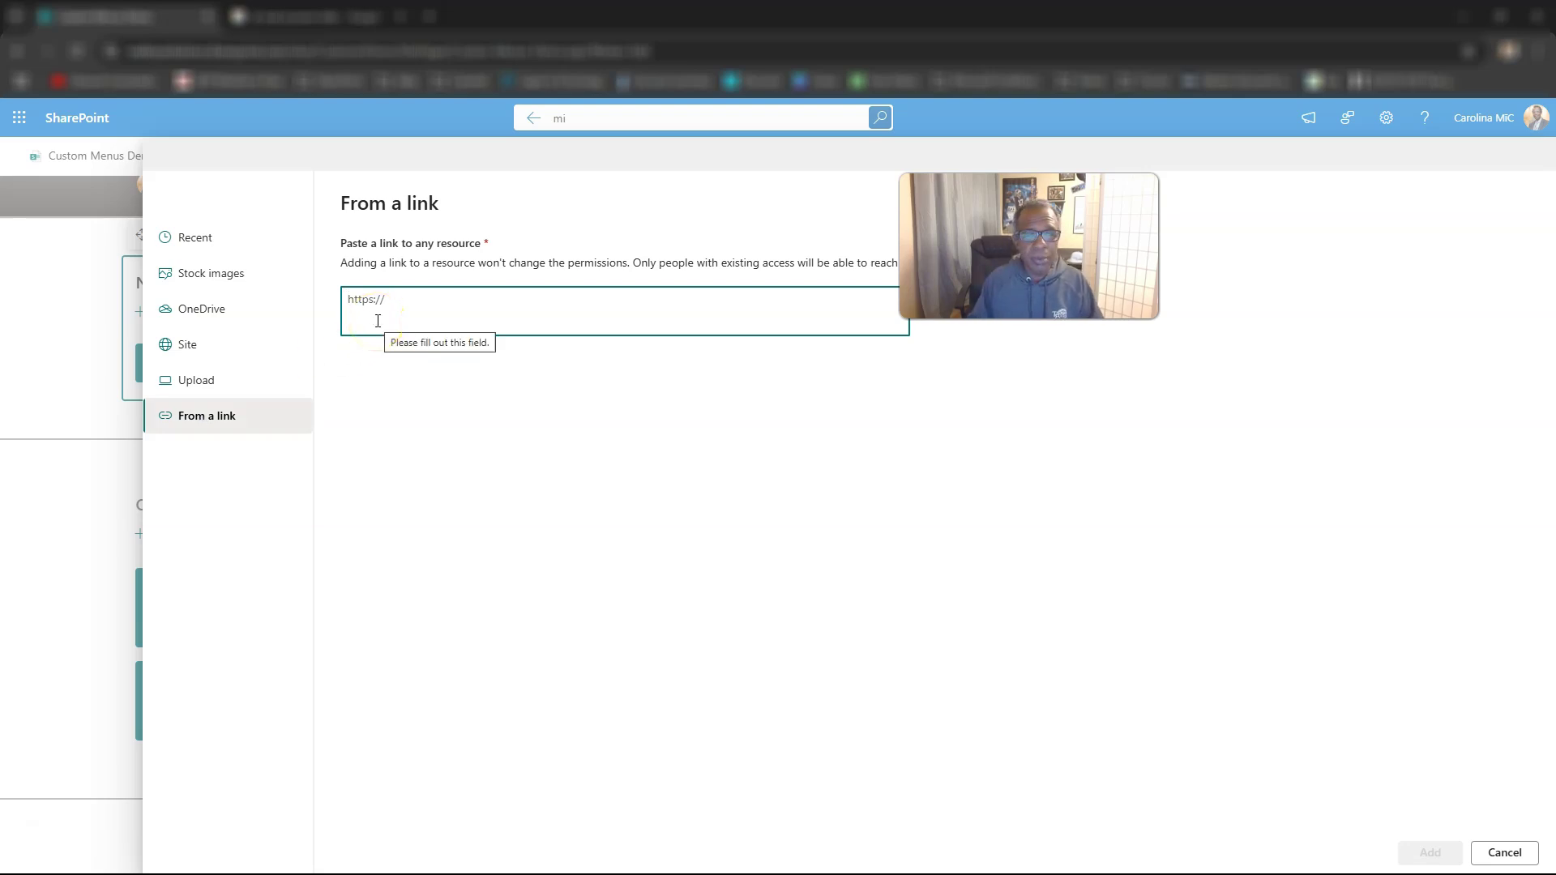
pyautogui.click(486, 318)
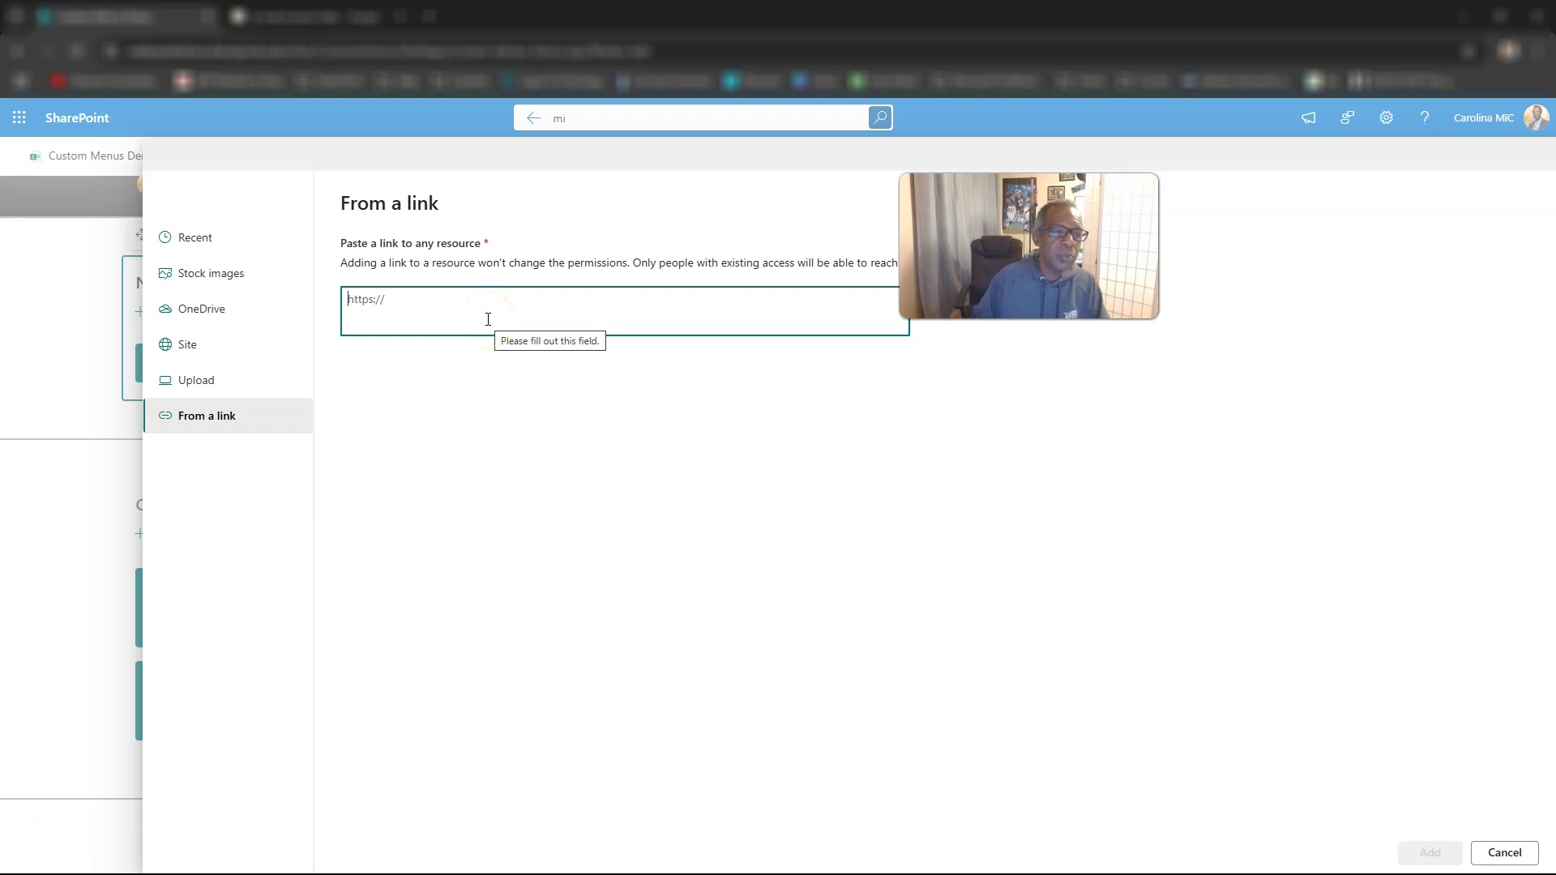
pyautogui.click(215, 272)
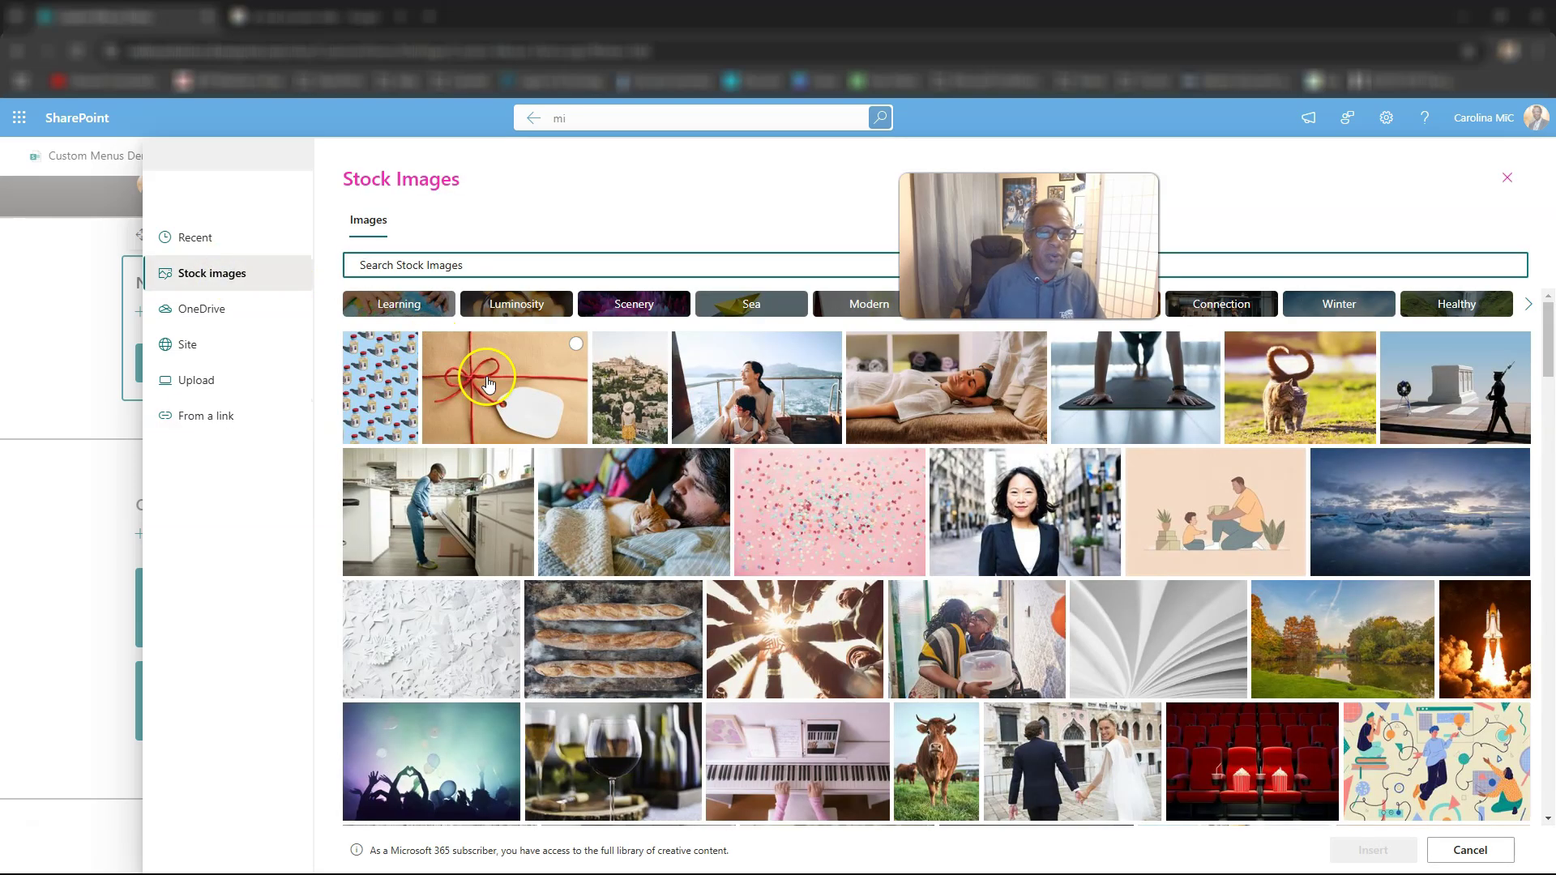
pyautogui.click(486, 381)
pyautogui.click(1363, 848)
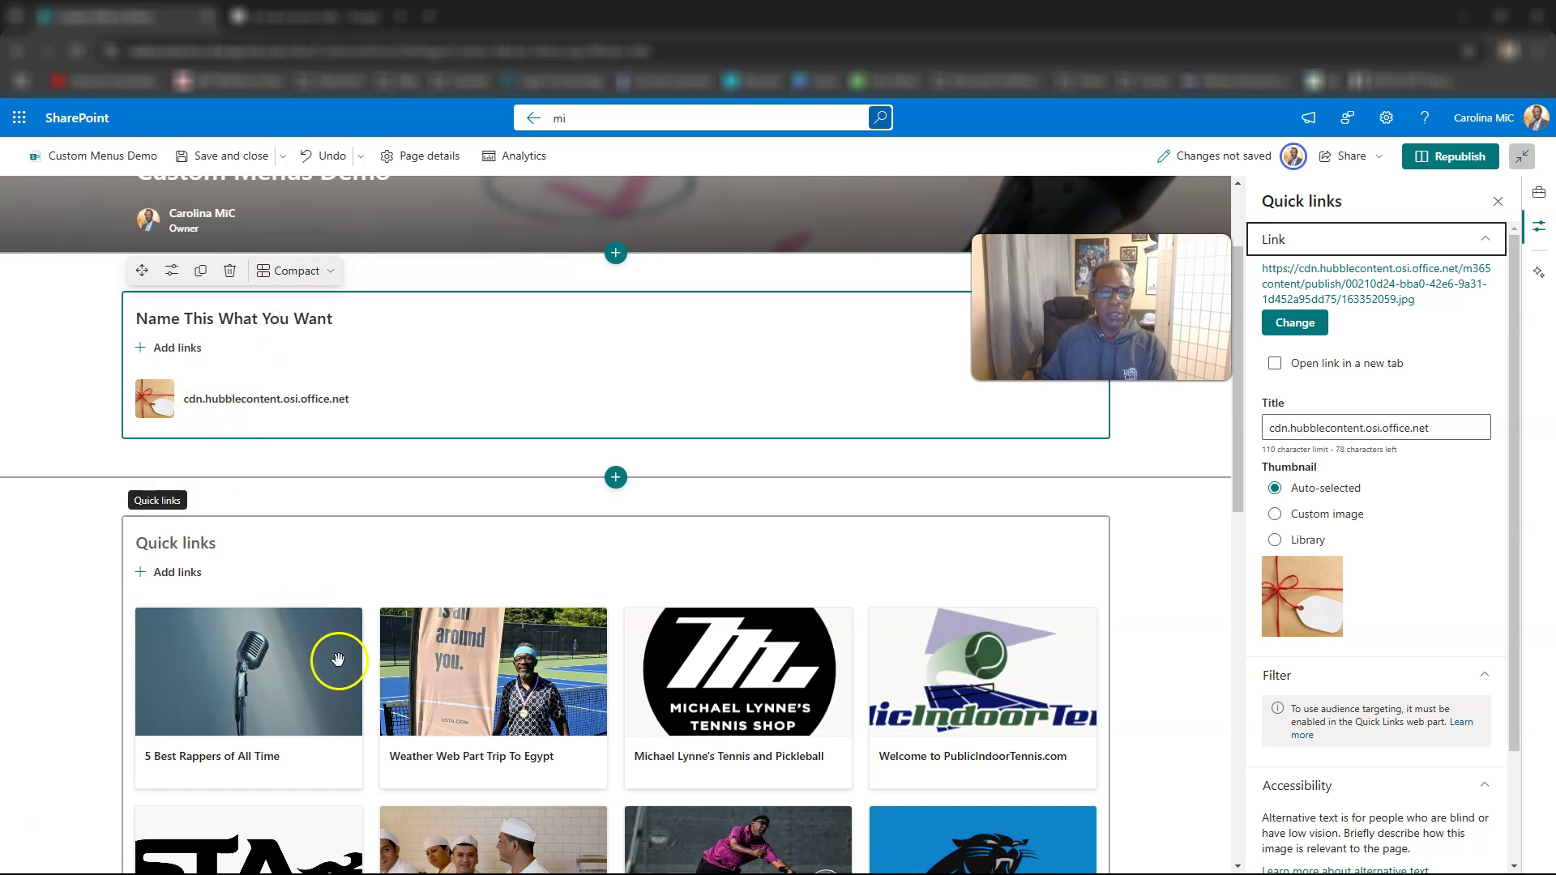
# Set the lower Quick links web part to Compact layout and select its tennis-and-pickleball shop link
pyautogui.scroll(-2, 337, 660)
pyautogui.click(372, 559)
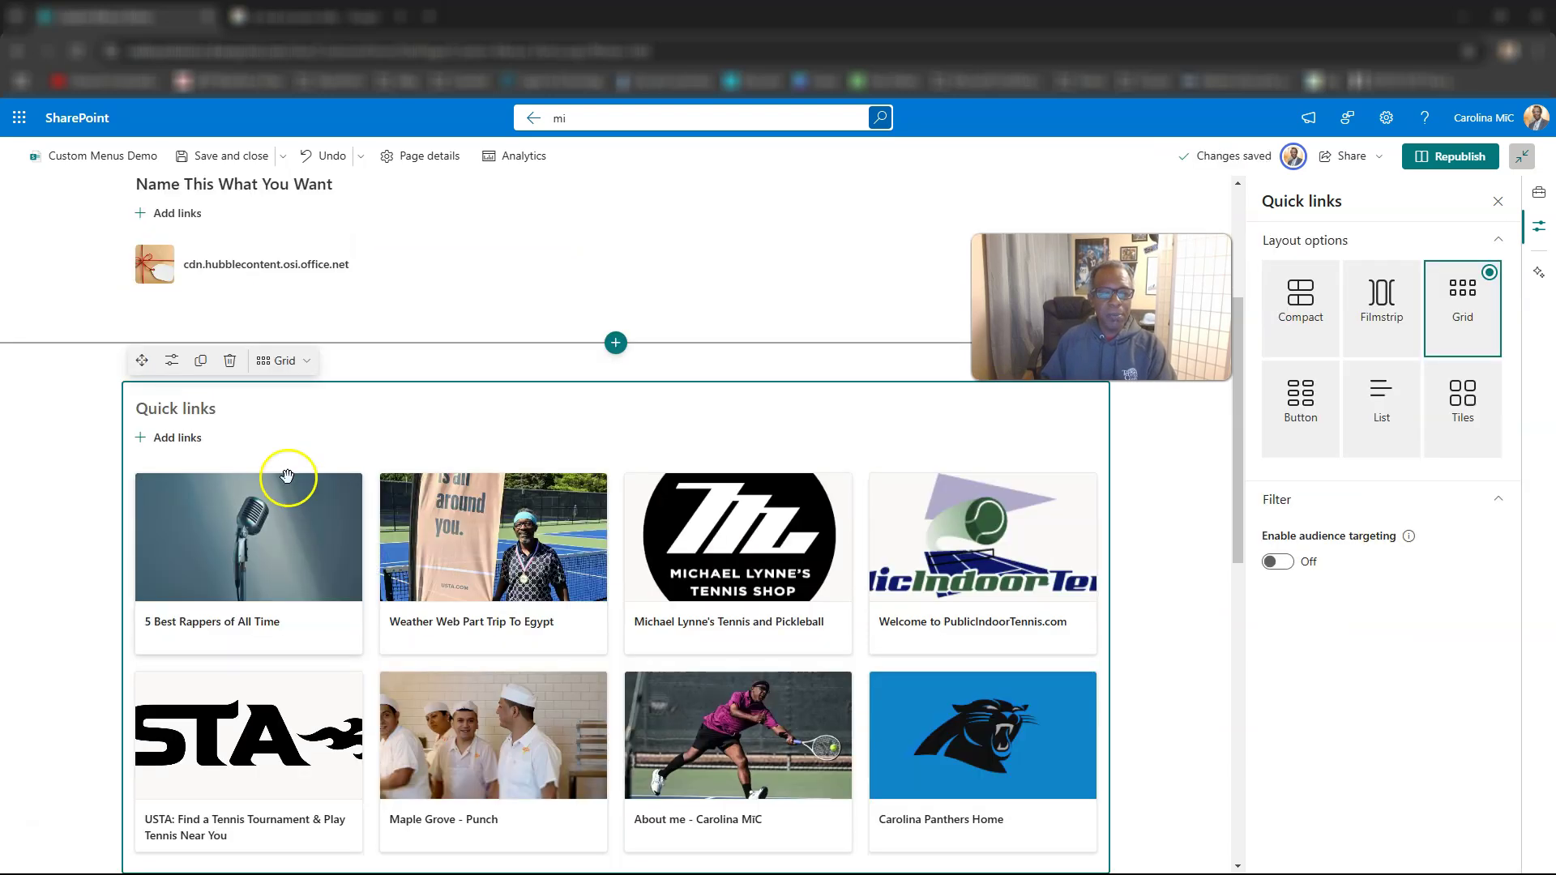
pyautogui.click(284, 361)
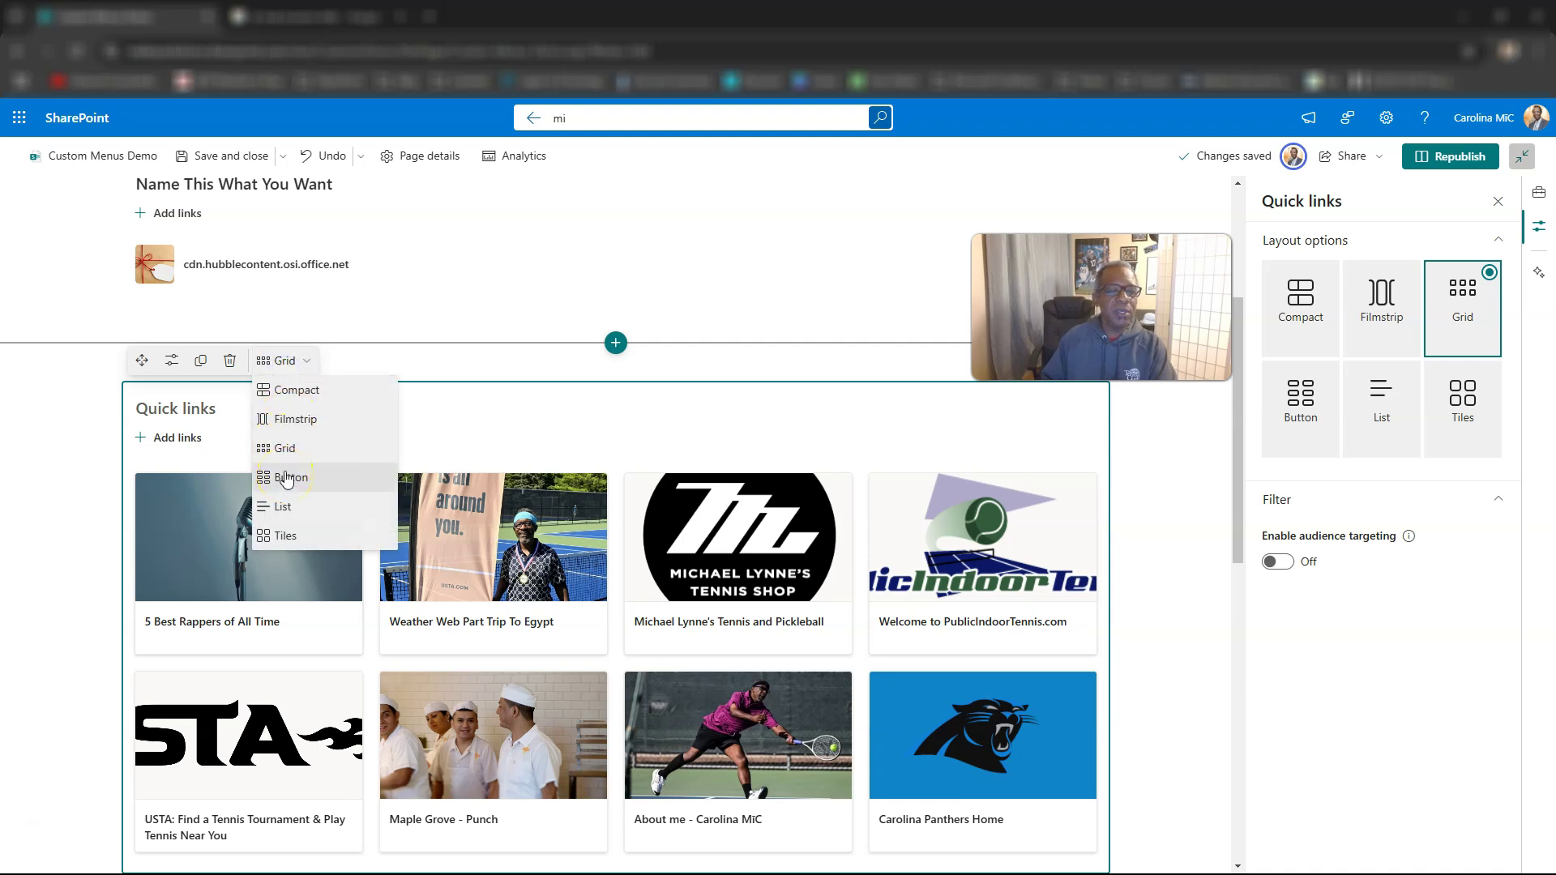
pyautogui.click(285, 391)
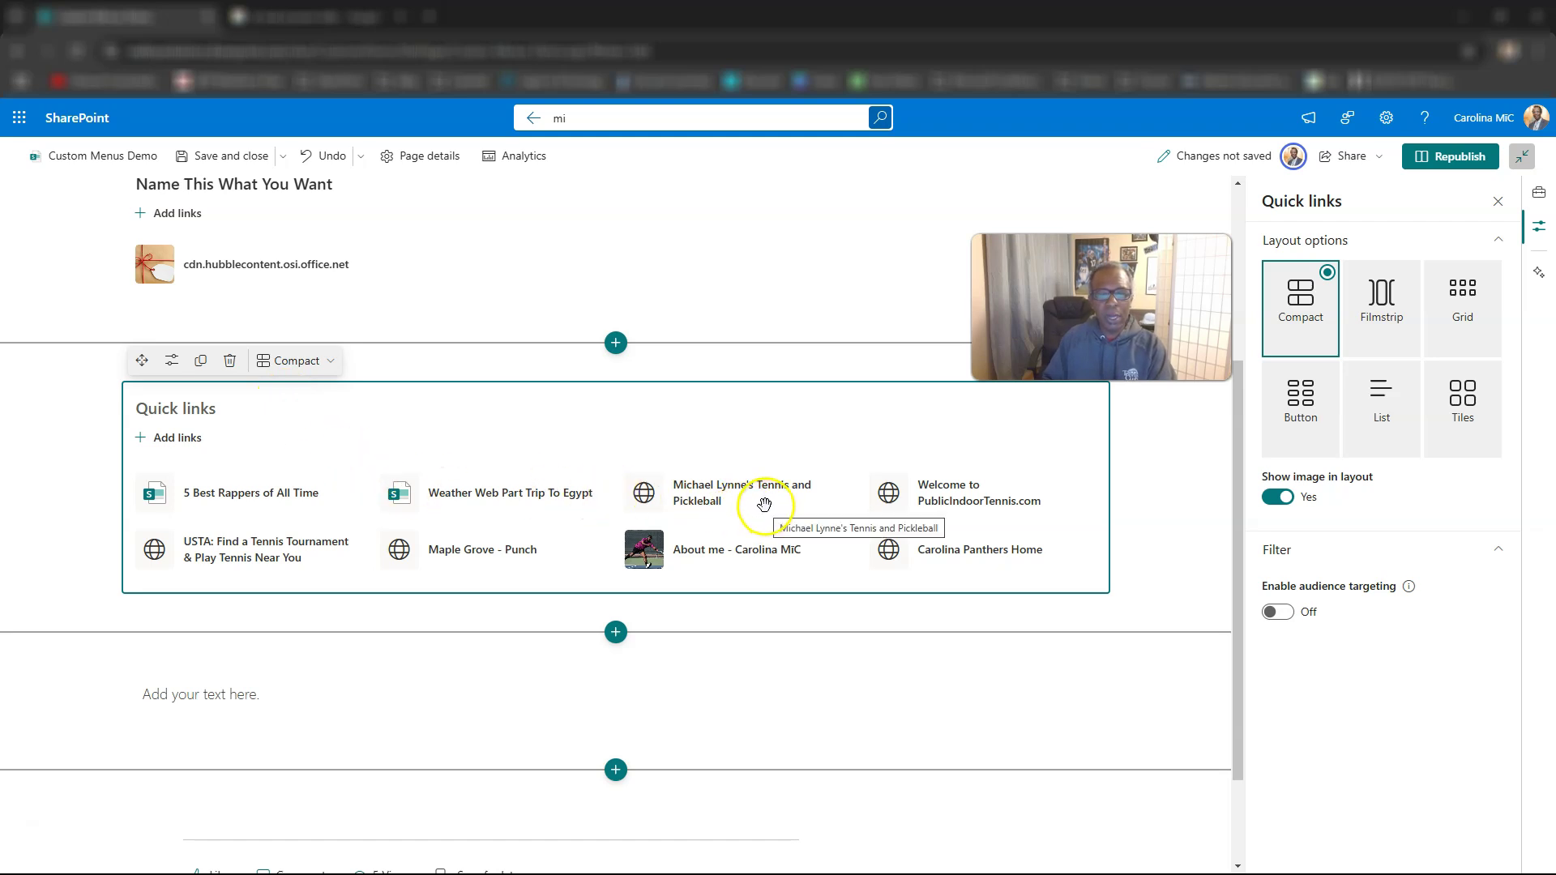
pyautogui.click(702, 496)
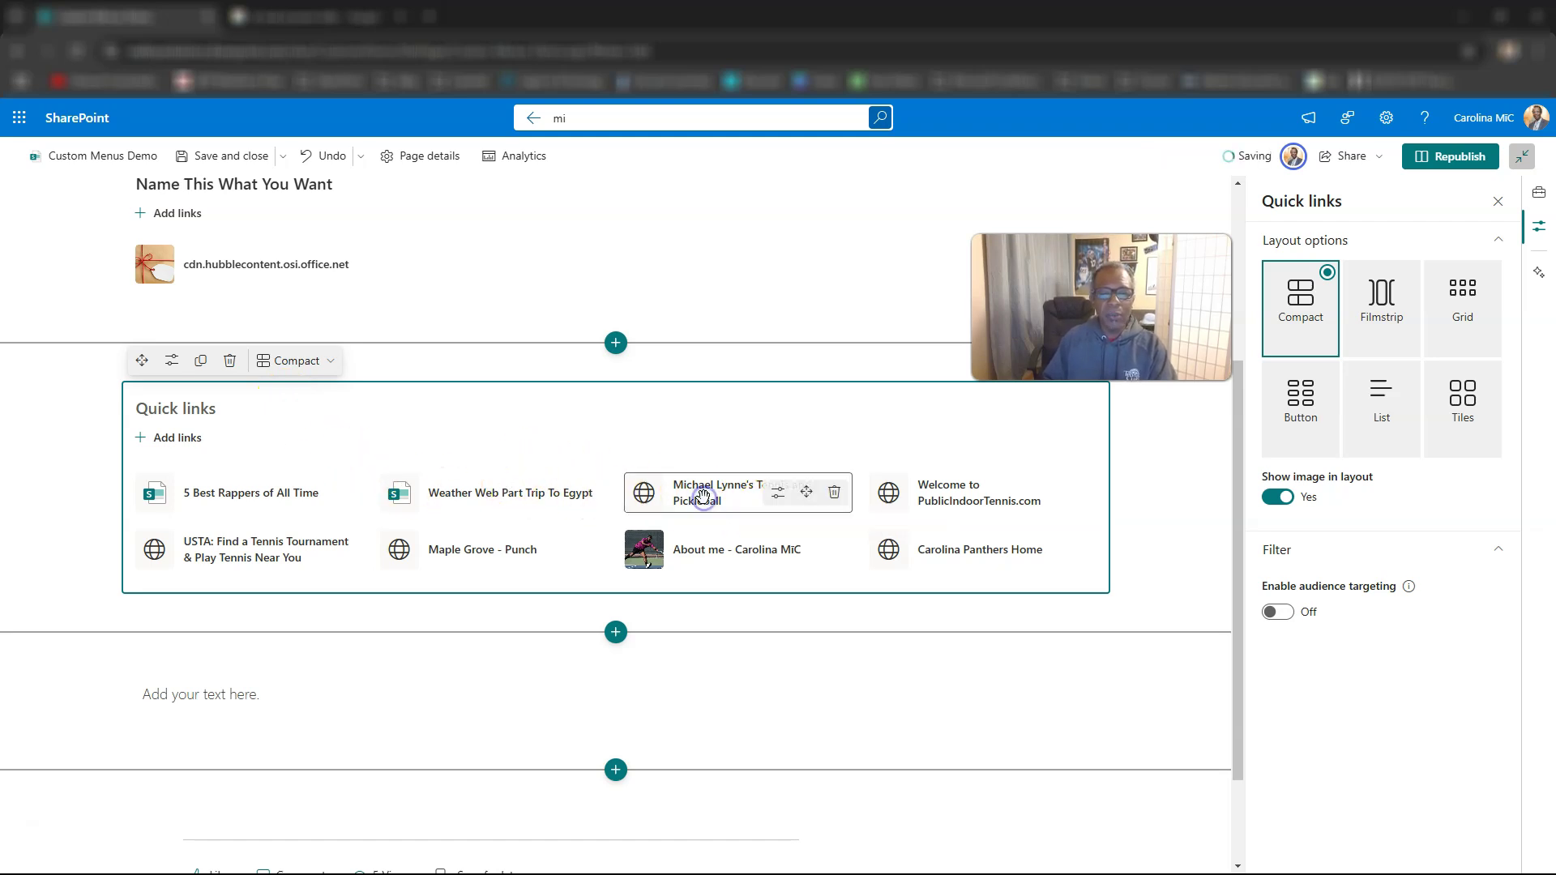
# Give the tennis-and-pickleball shop link a custom stock hillside village photo as its thumbnail
pyautogui.click(779, 496)
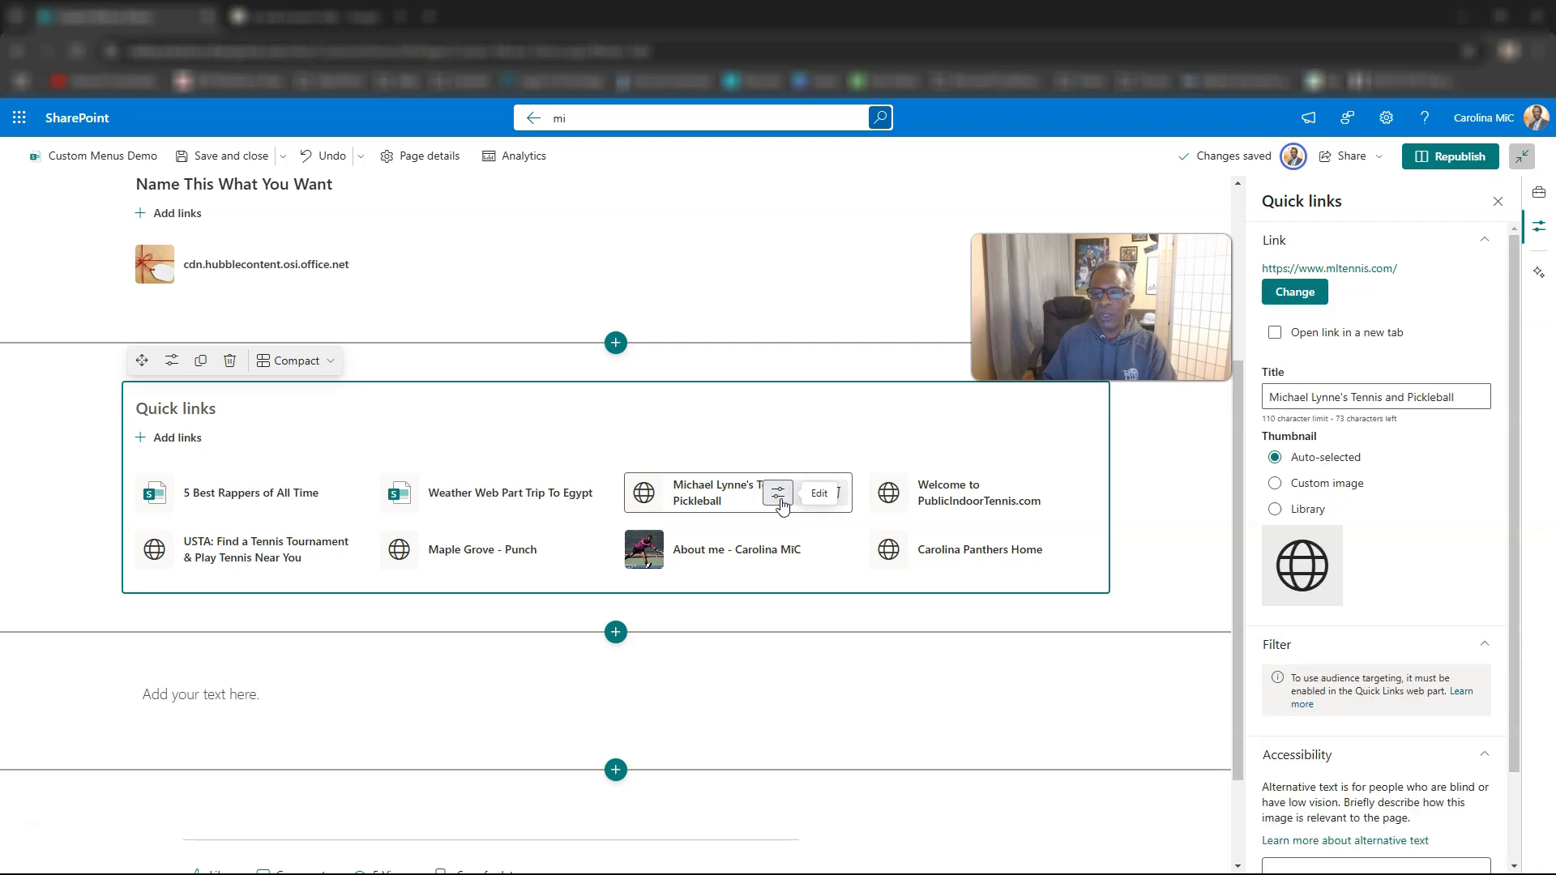
pyautogui.click(1275, 483)
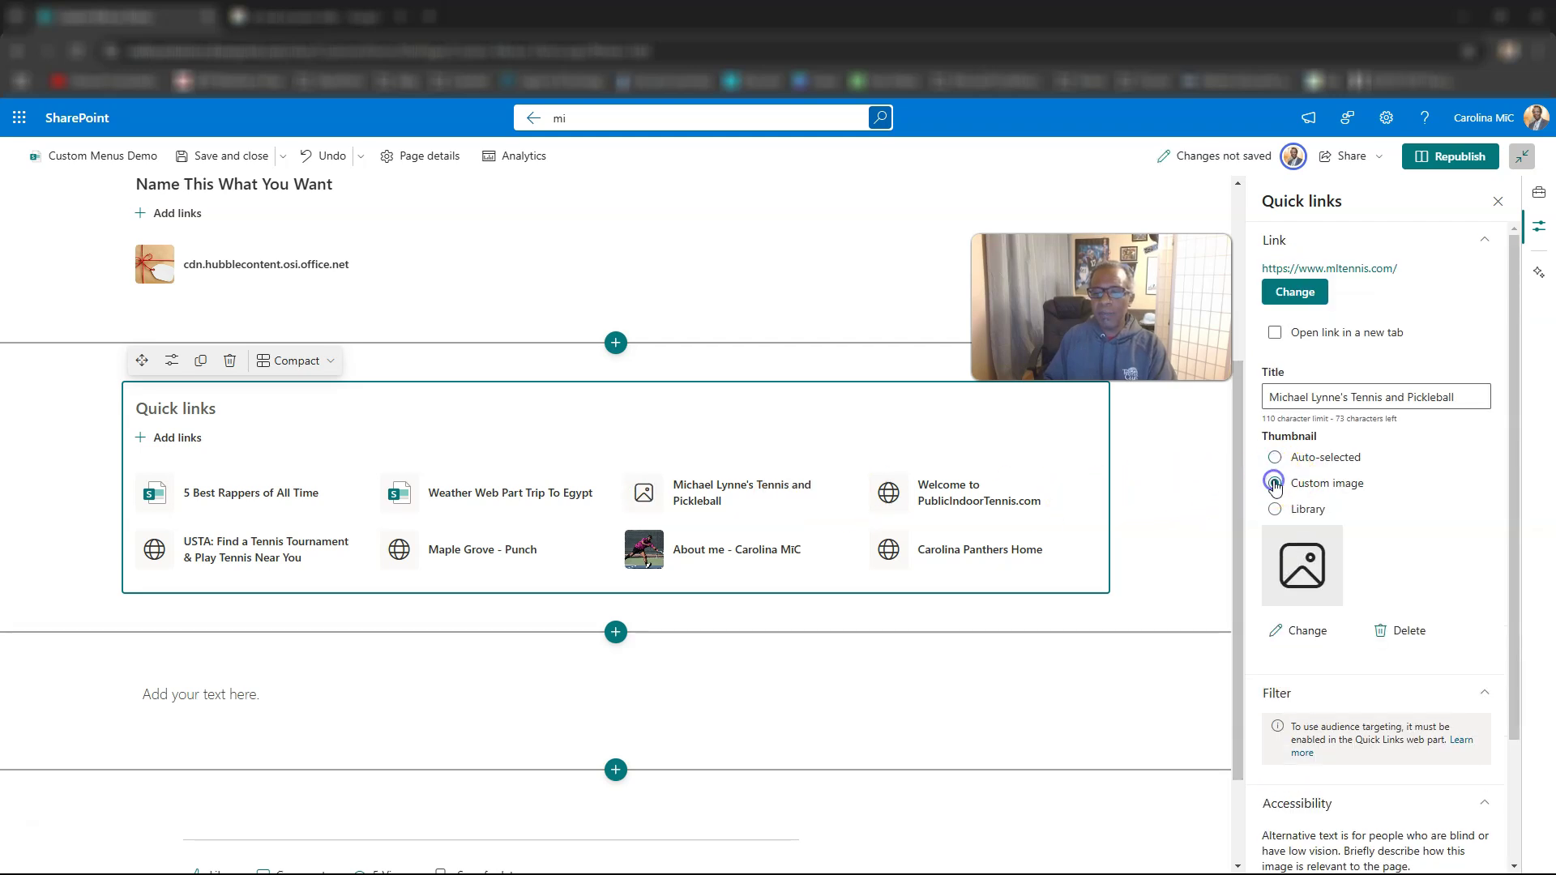
pyautogui.click(1293, 632)
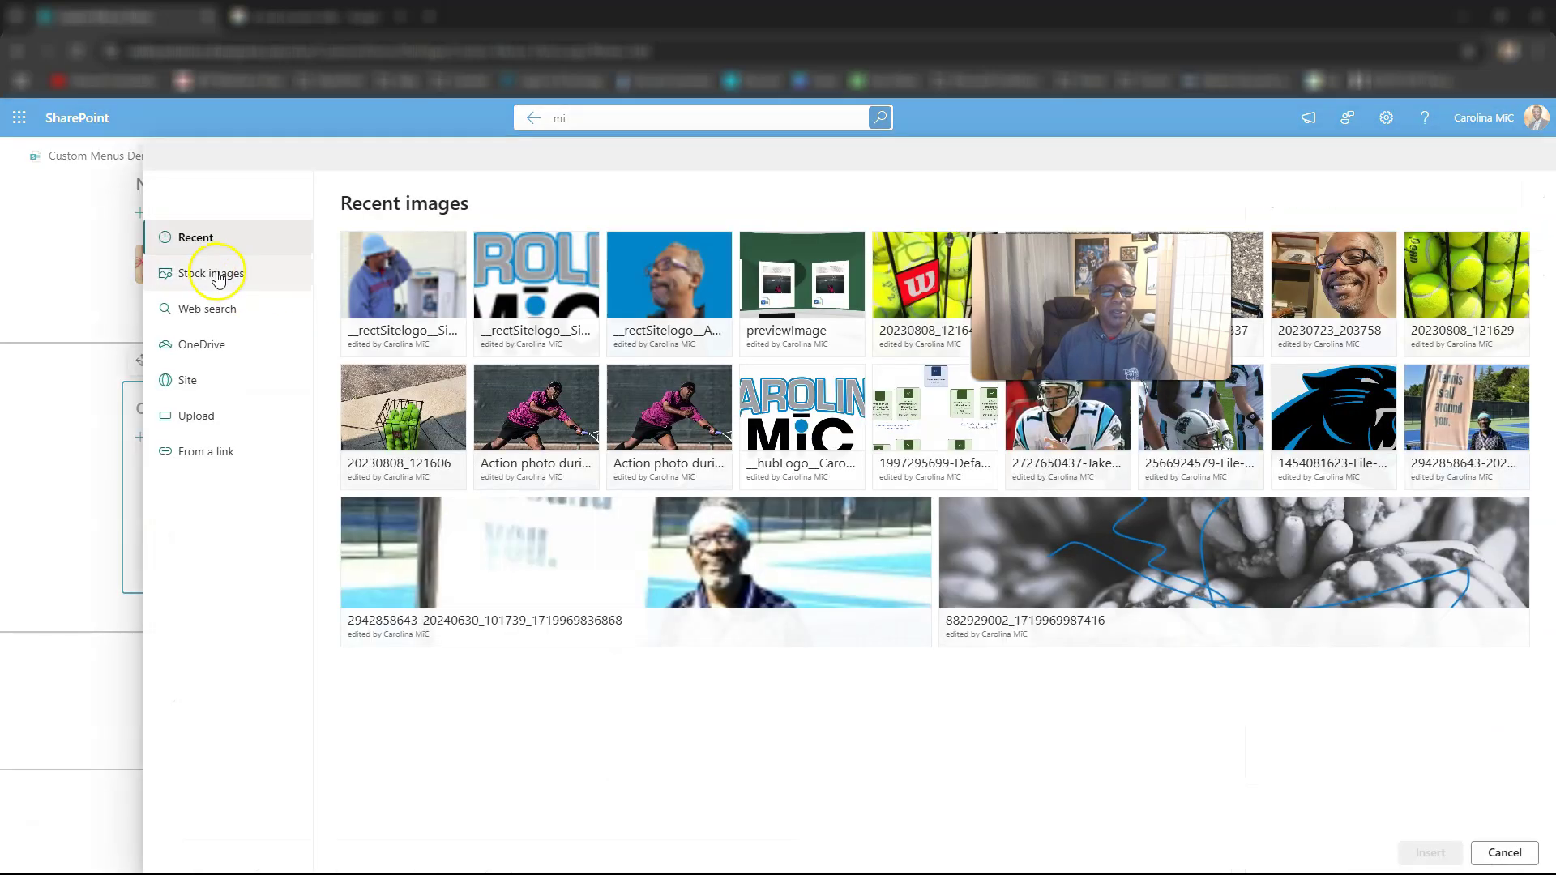
pyautogui.click(222, 275)
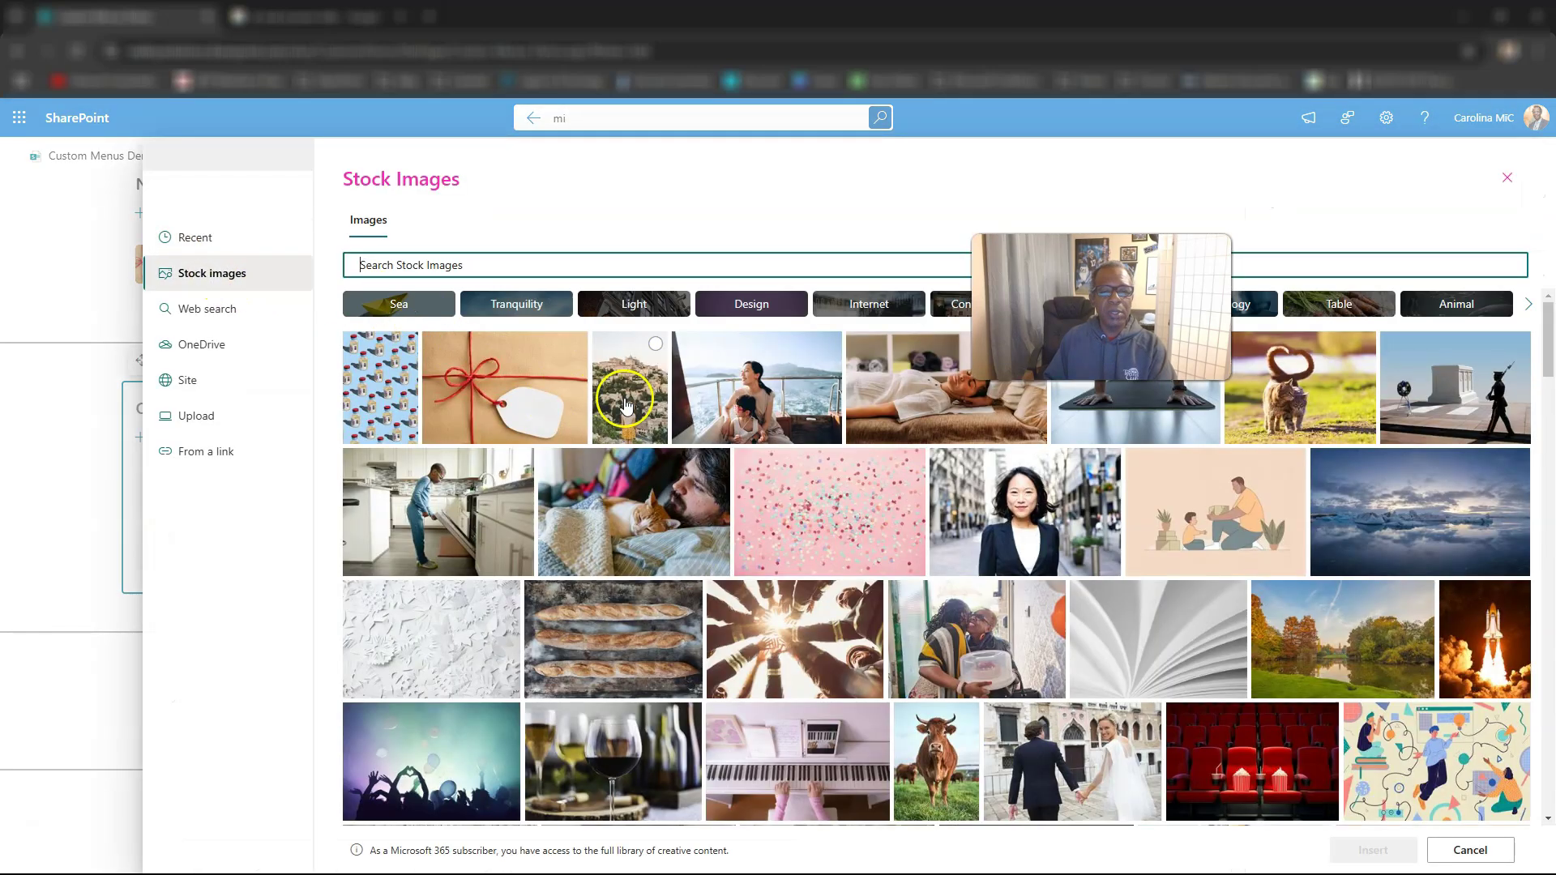
pyautogui.click(627, 399)
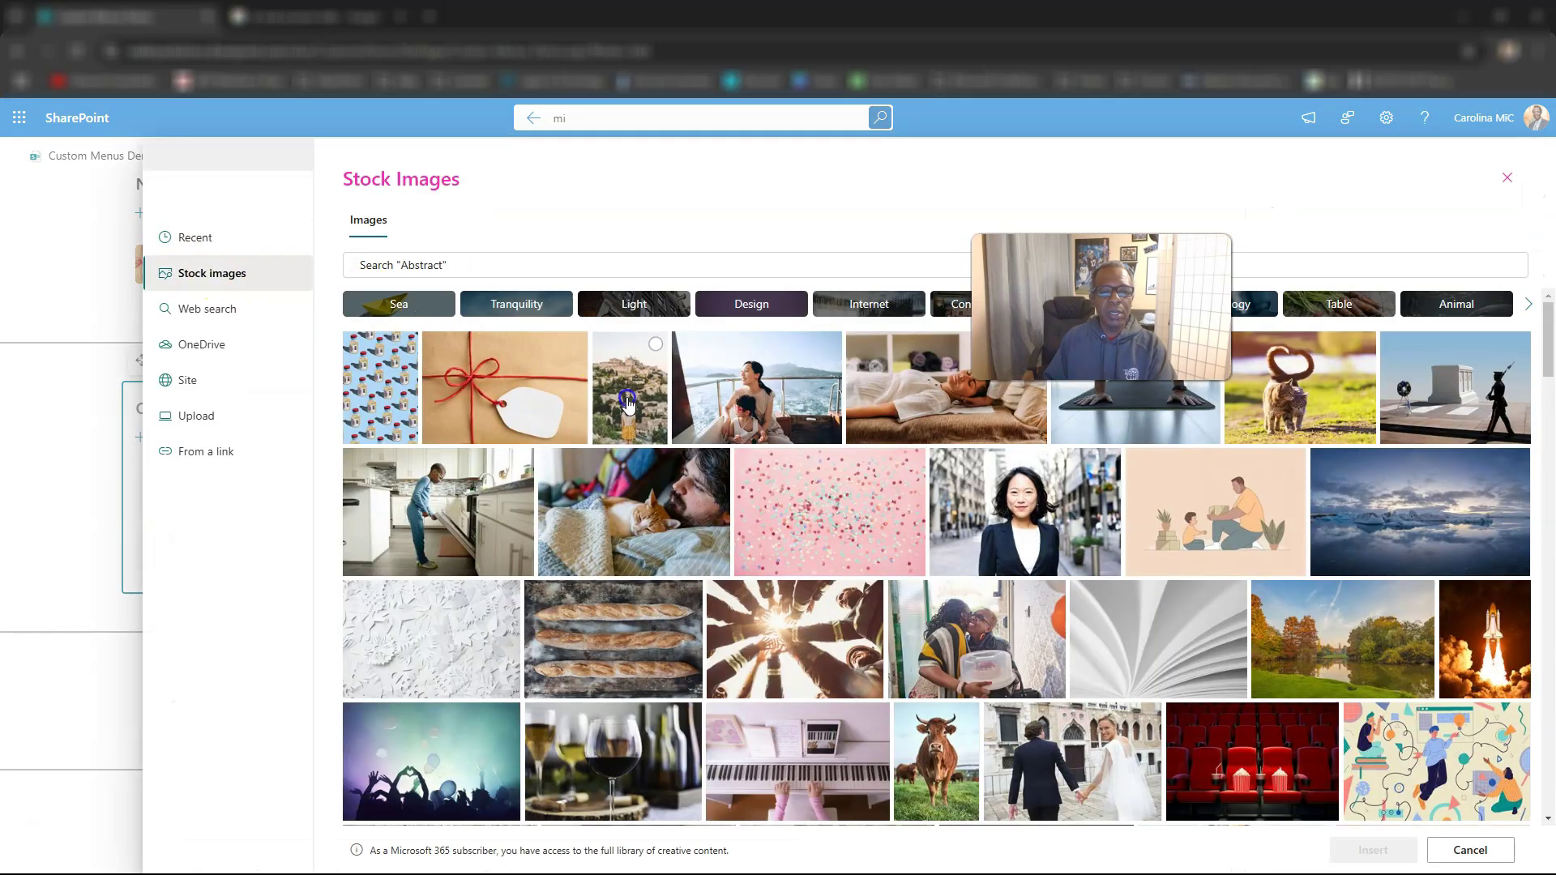
pyautogui.click(1358, 850)
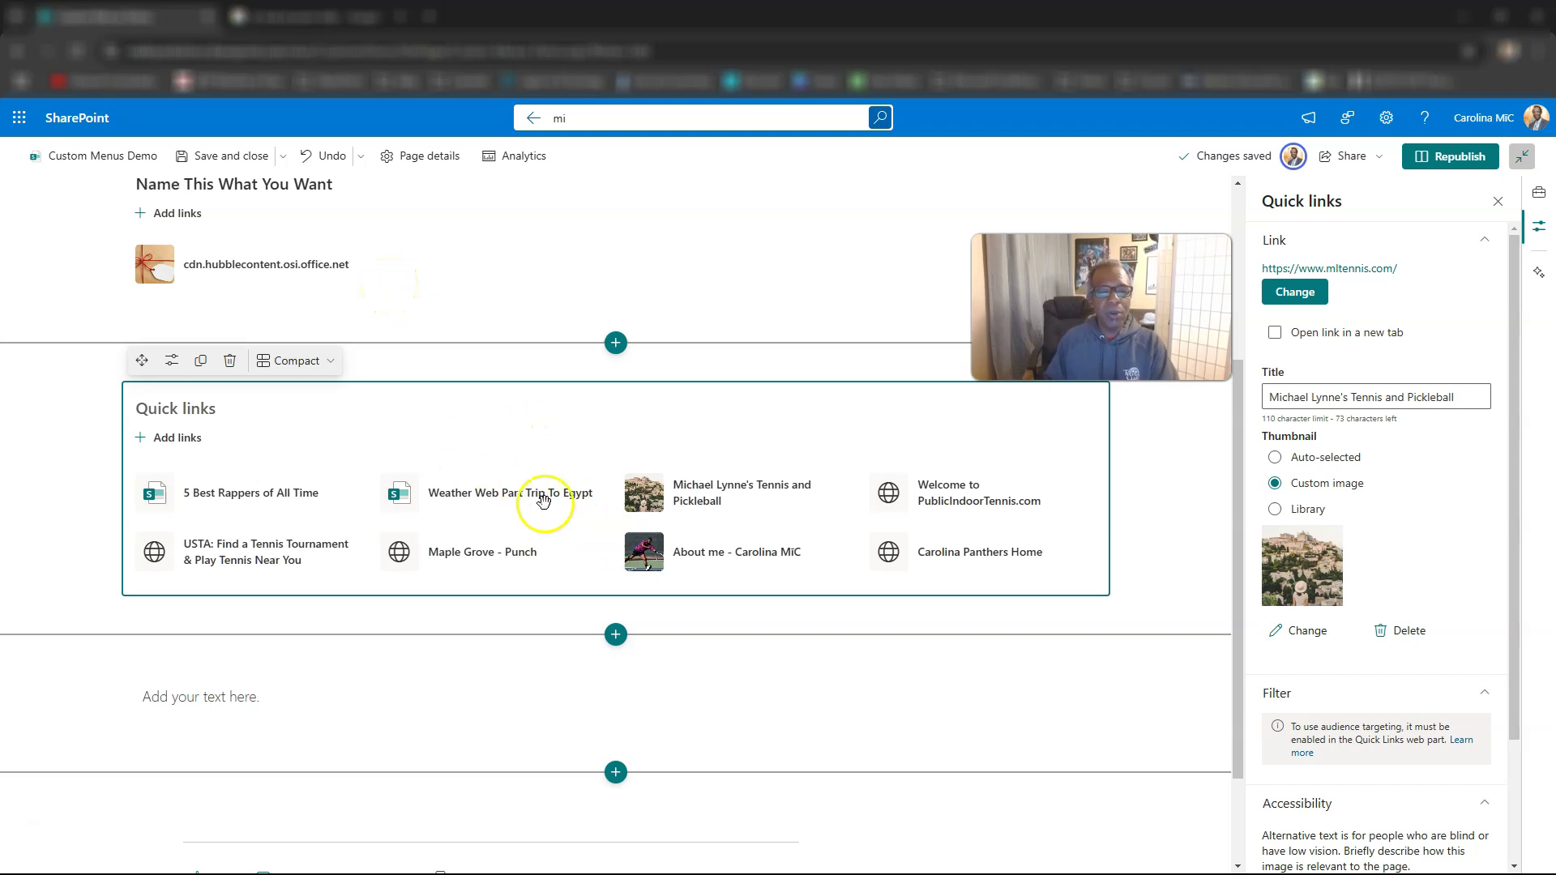
# Change the lower Quick links layout to Grid so the eight links show as picture cards
pyautogui.click(285, 361)
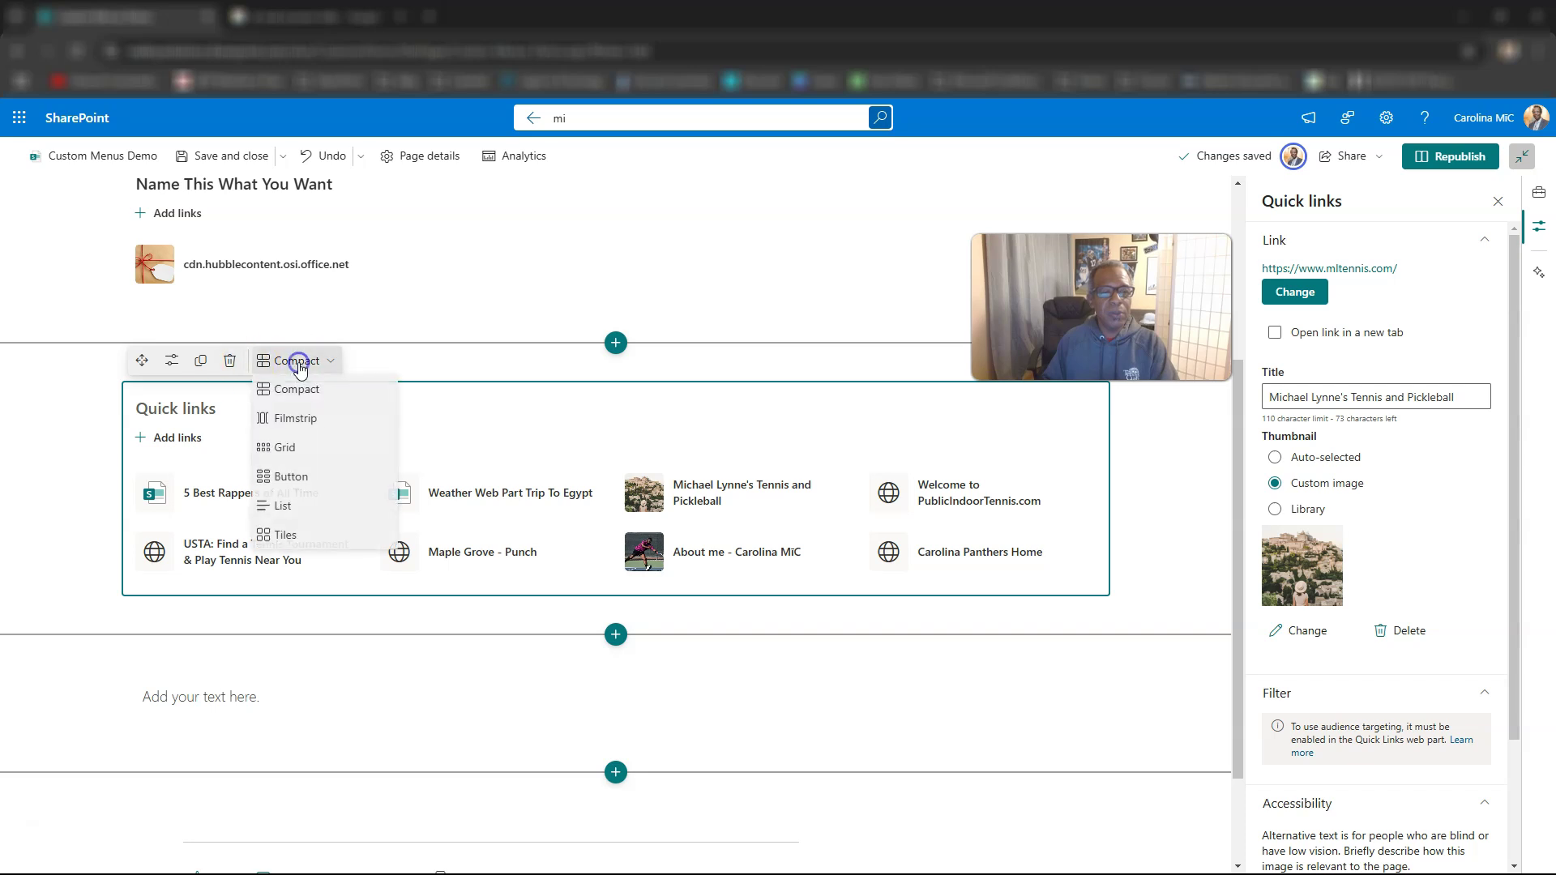
pyautogui.click(282, 446)
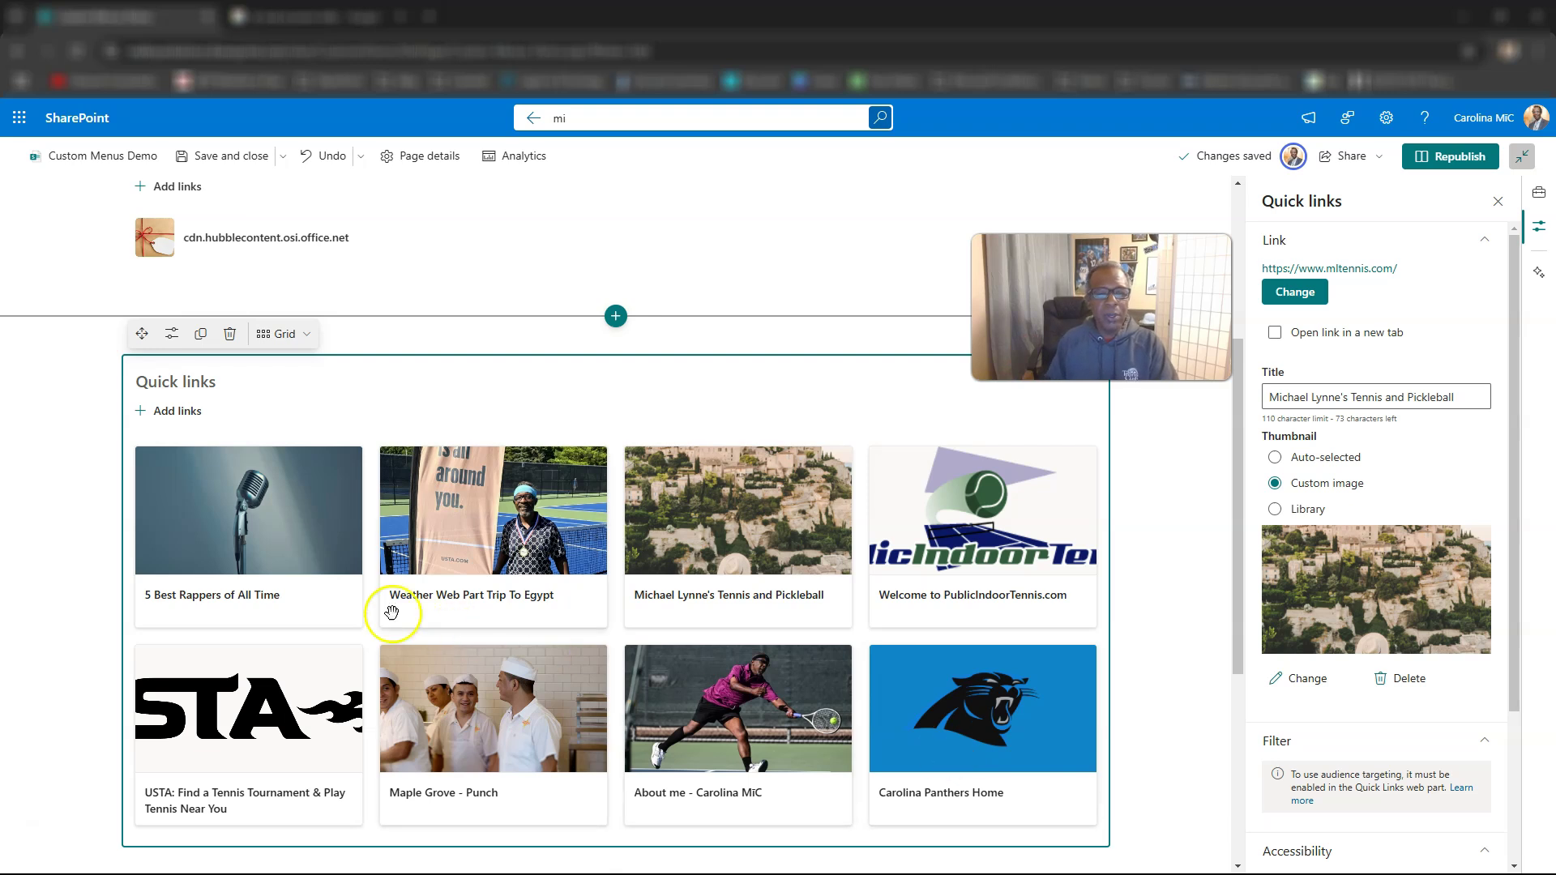
# Switch the 5 Best Rappers of All Time thumbnail from Library to a blank Custom image
pyautogui.click(313, 548)
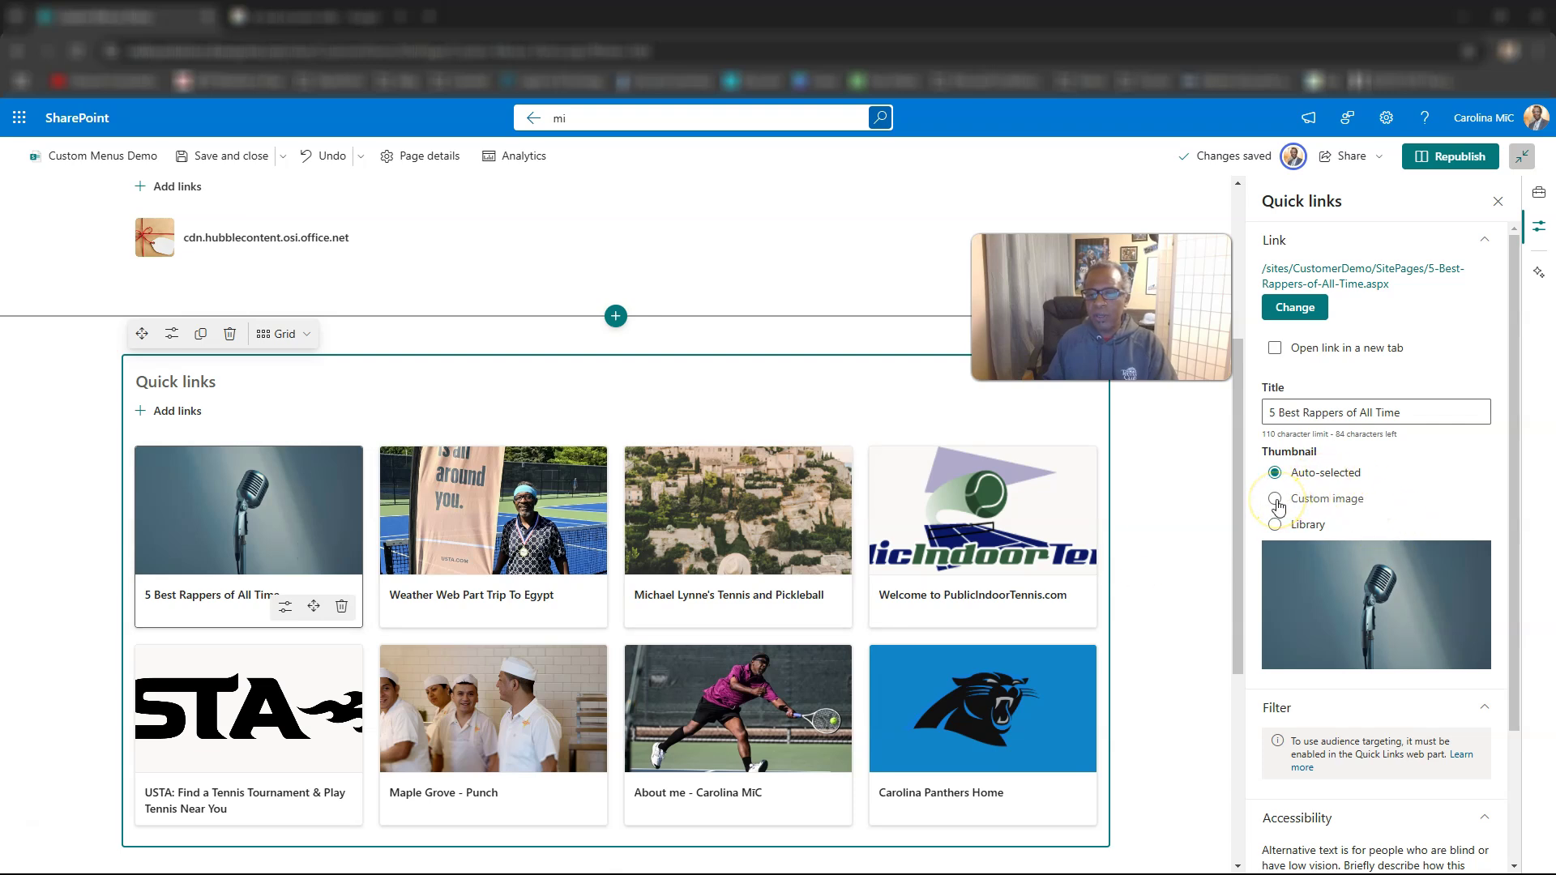
pyautogui.click(1274, 527)
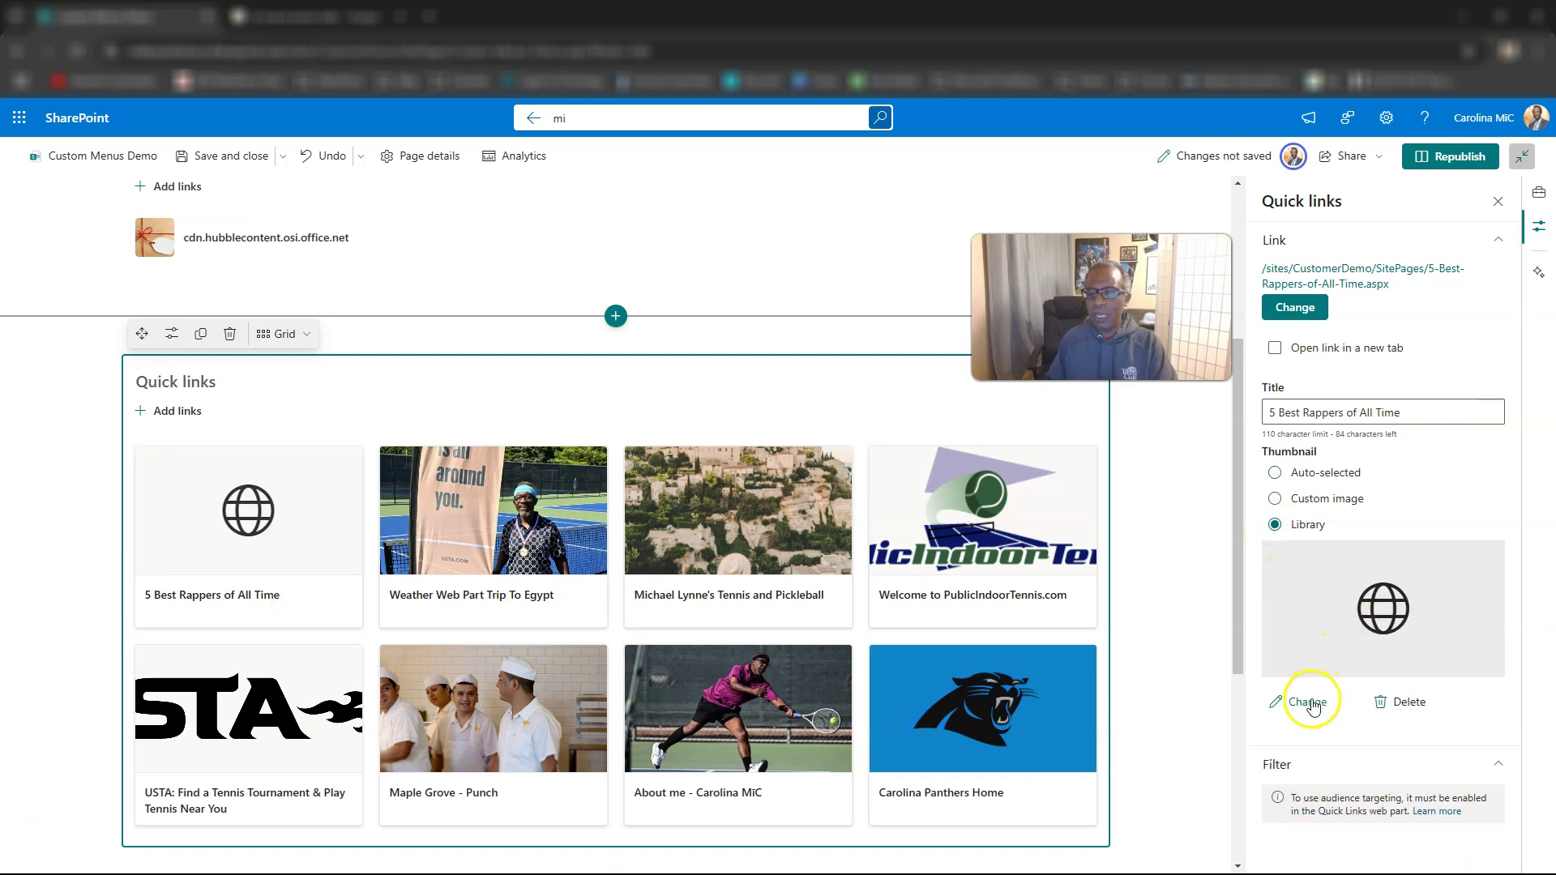
pyautogui.click(1275, 500)
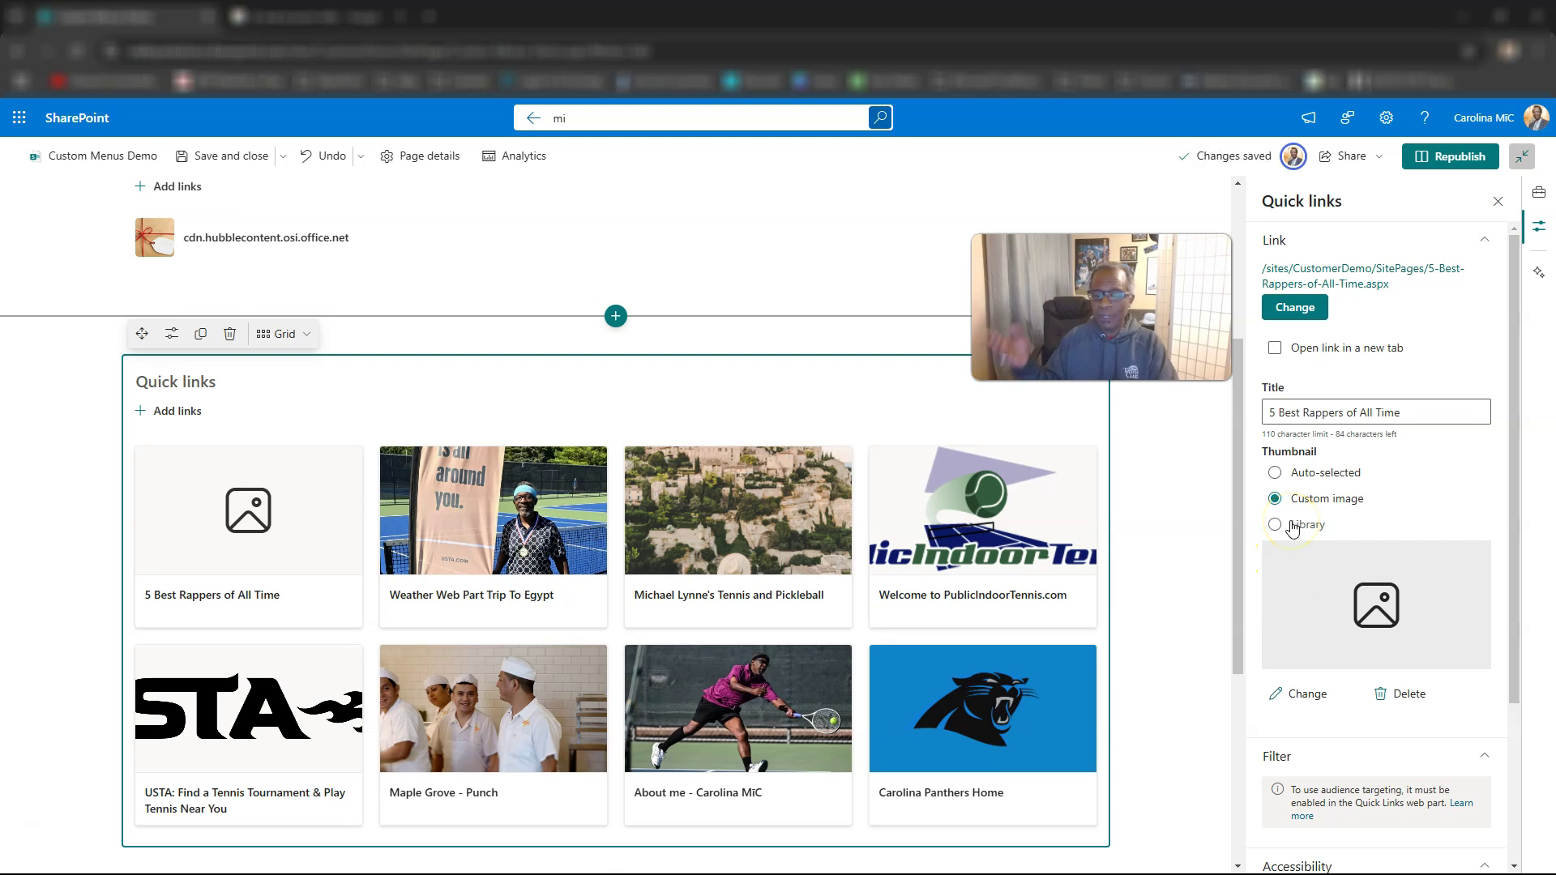
pyautogui.scroll(-1, 1292, 528)
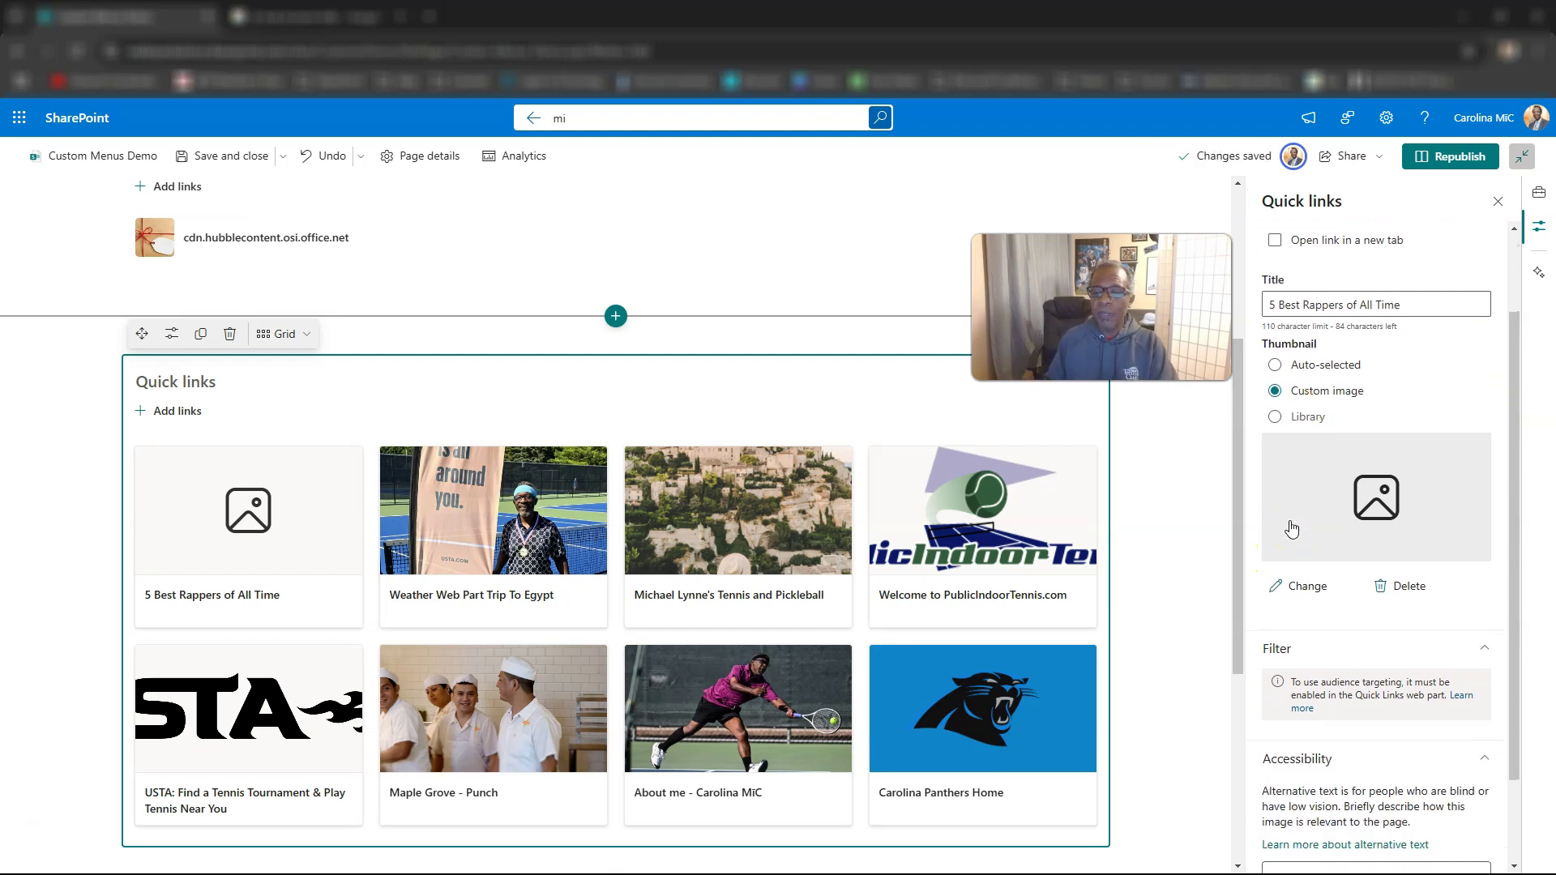
pyautogui.scroll(1, 1297, 519)
pyautogui.scroll(3, 1173, 461)
pyautogui.scroll(2, 892, 451)
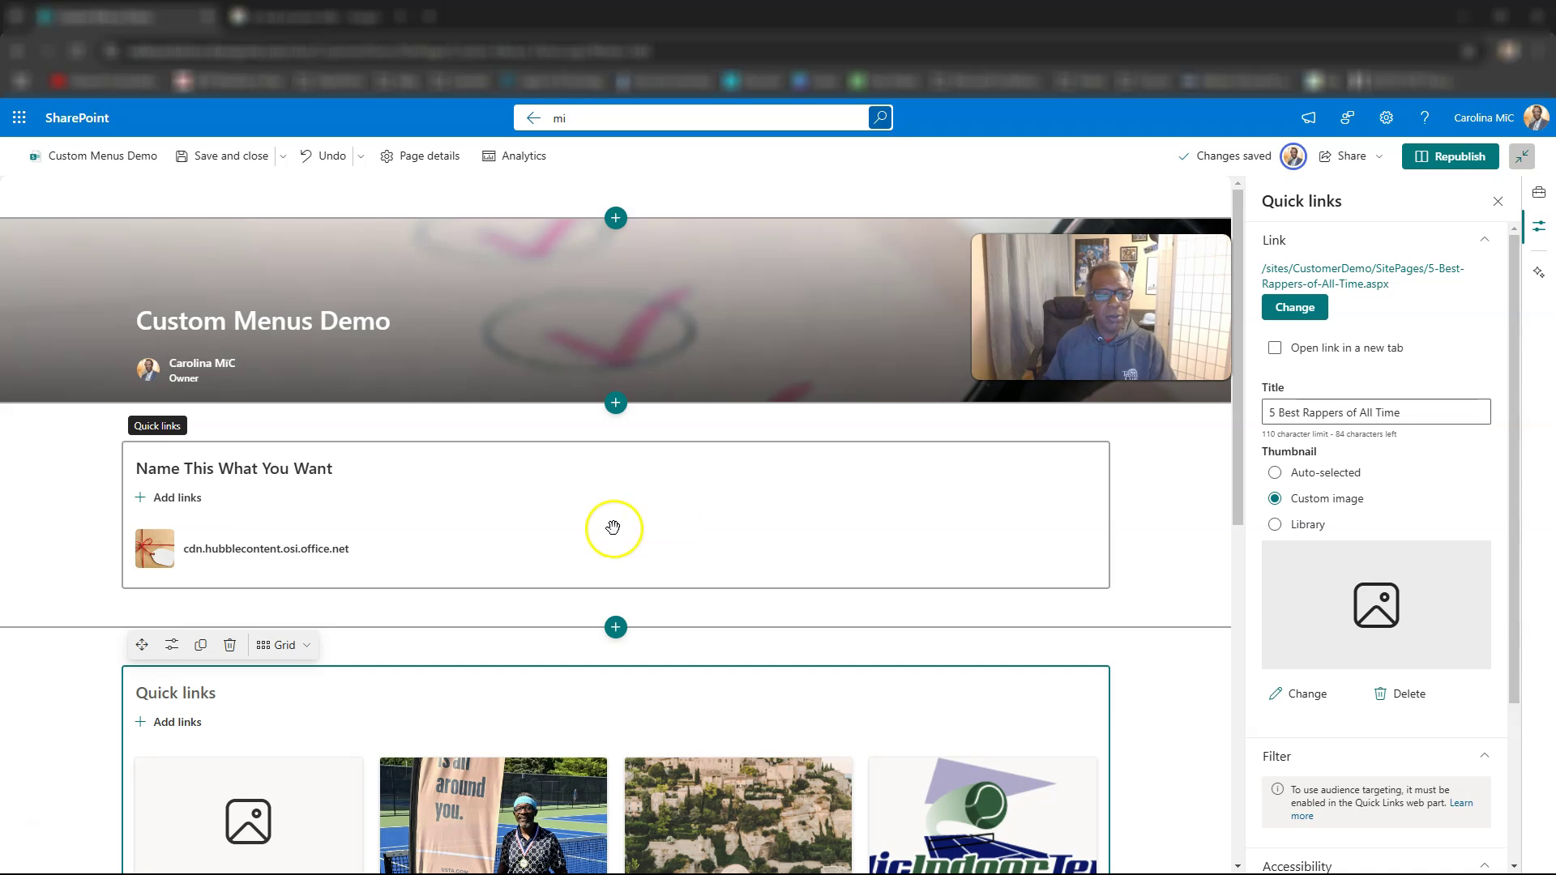
pyautogui.scroll(-3, 613, 528)
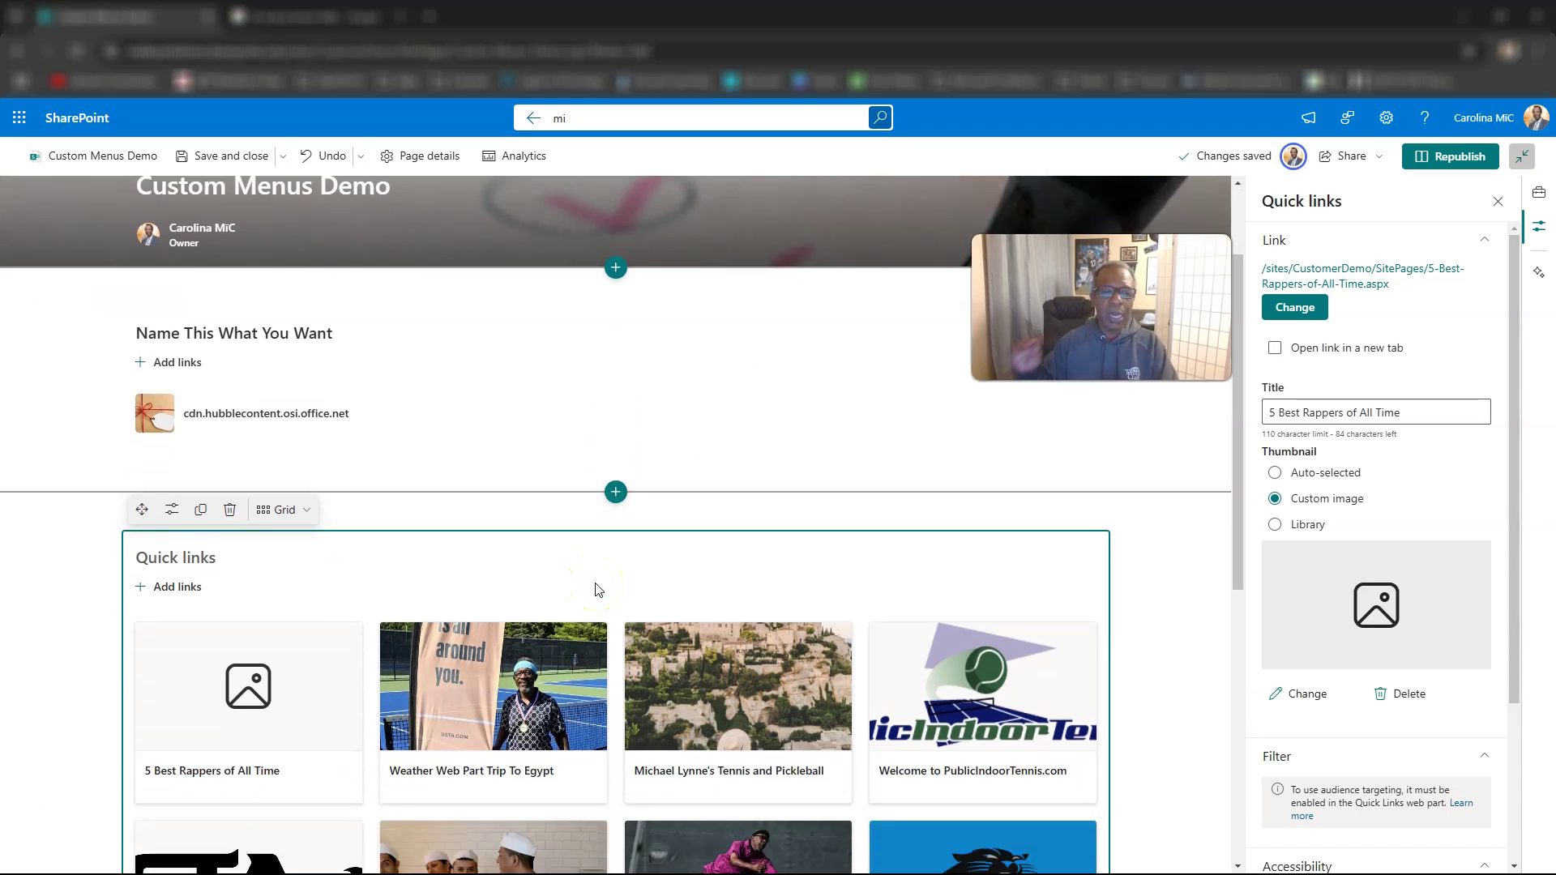
pyautogui.scroll(-5, 598, 589)
# Try the Quick links in Compact, then Filmstrip layout, viewing the second filmstrip page
pyautogui.scroll(2, 377, 372)
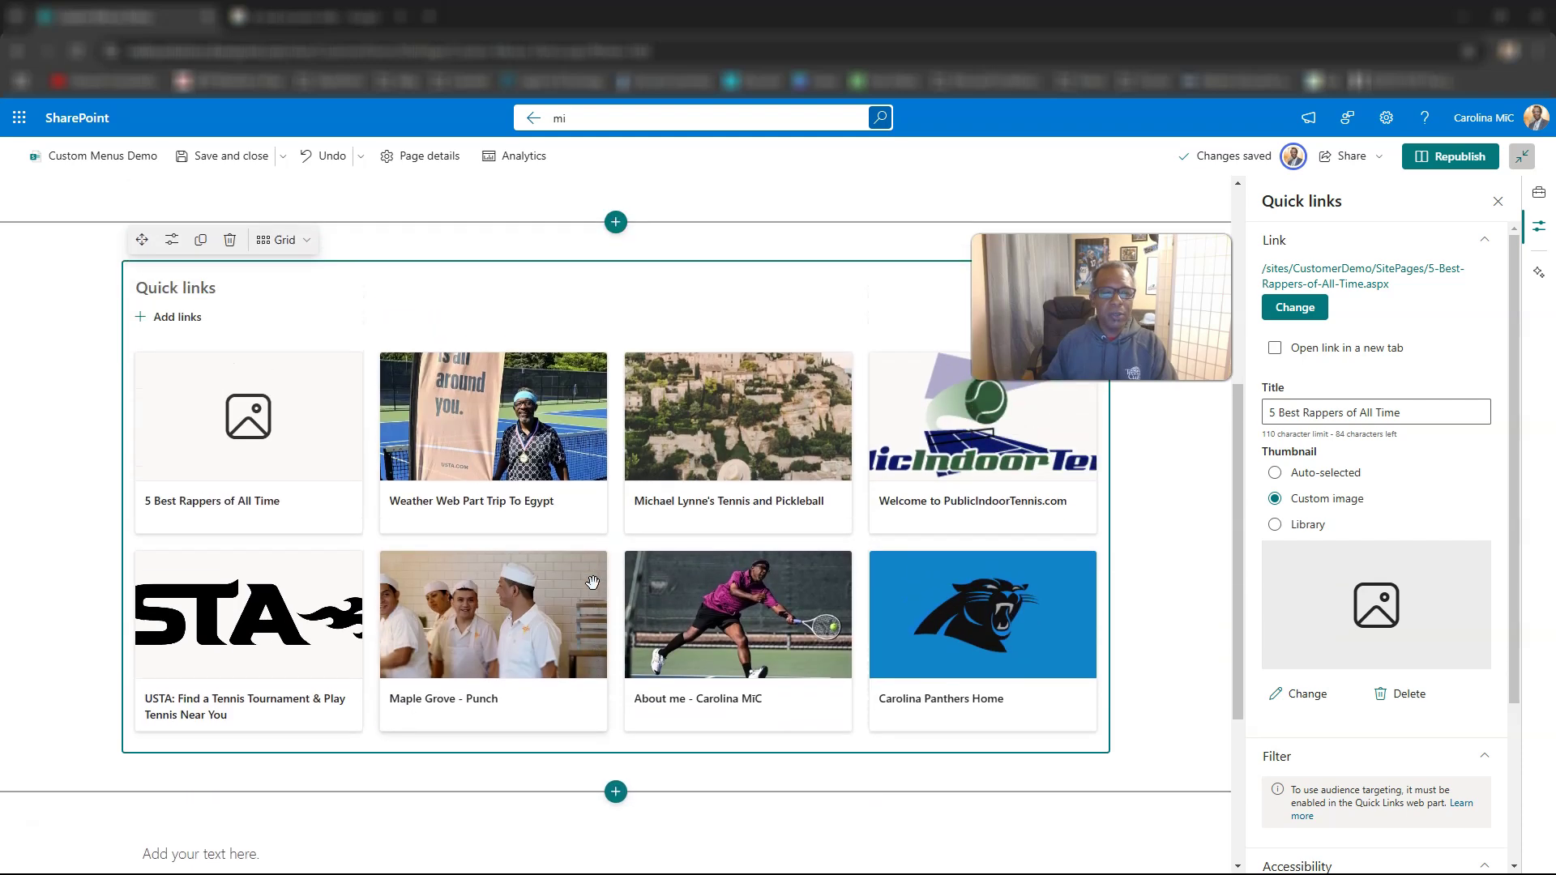
pyautogui.scroll(-1, 312, 279)
pyautogui.click(306, 242)
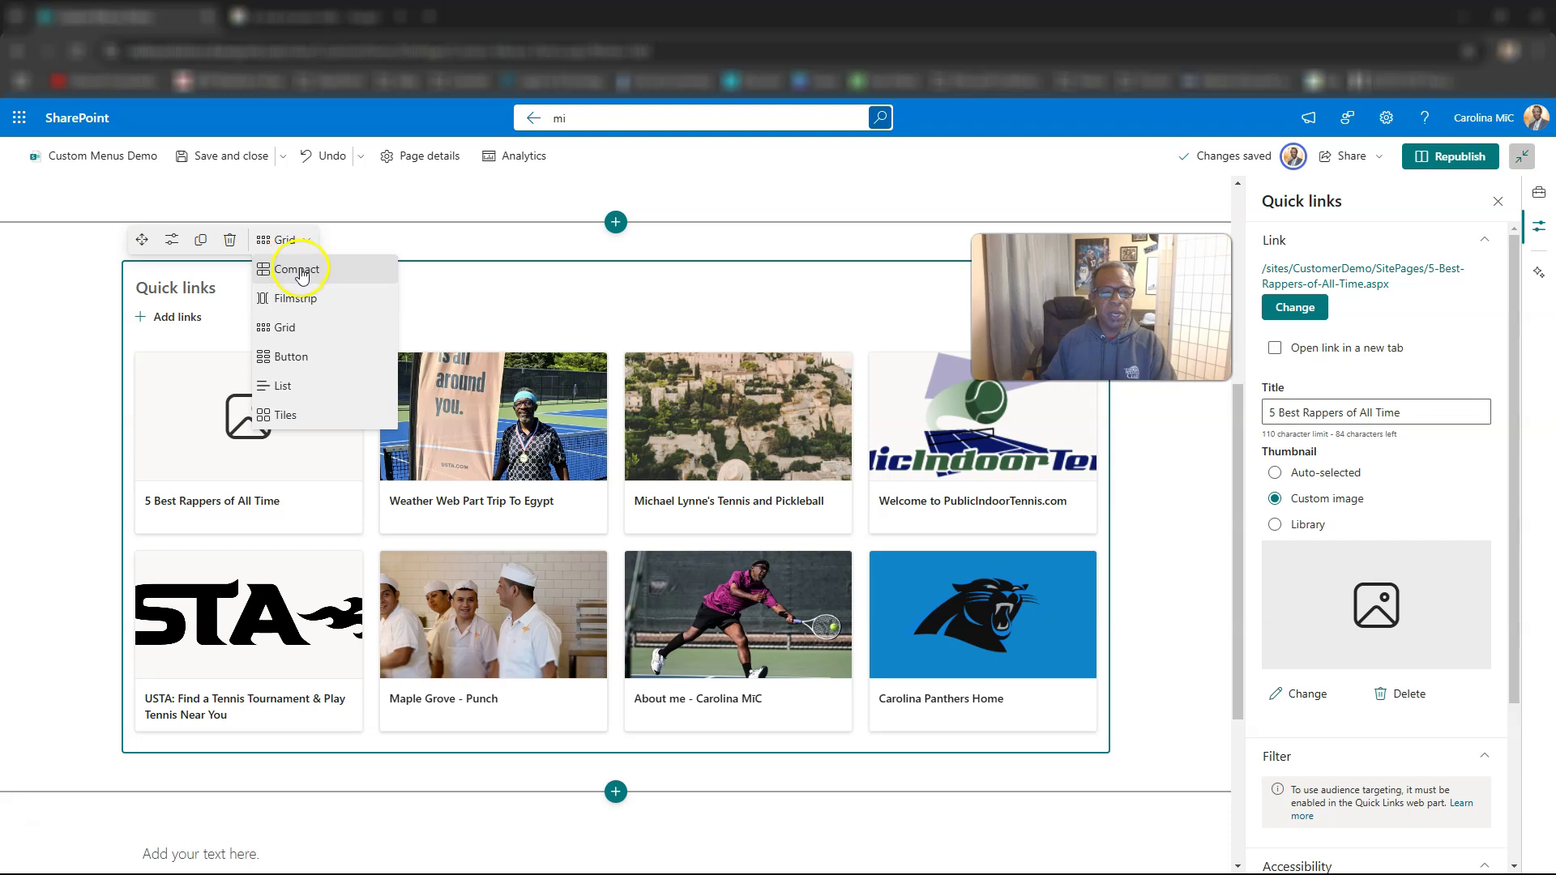
pyautogui.click(303, 269)
pyautogui.click(298, 241)
pyautogui.click(300, 298)
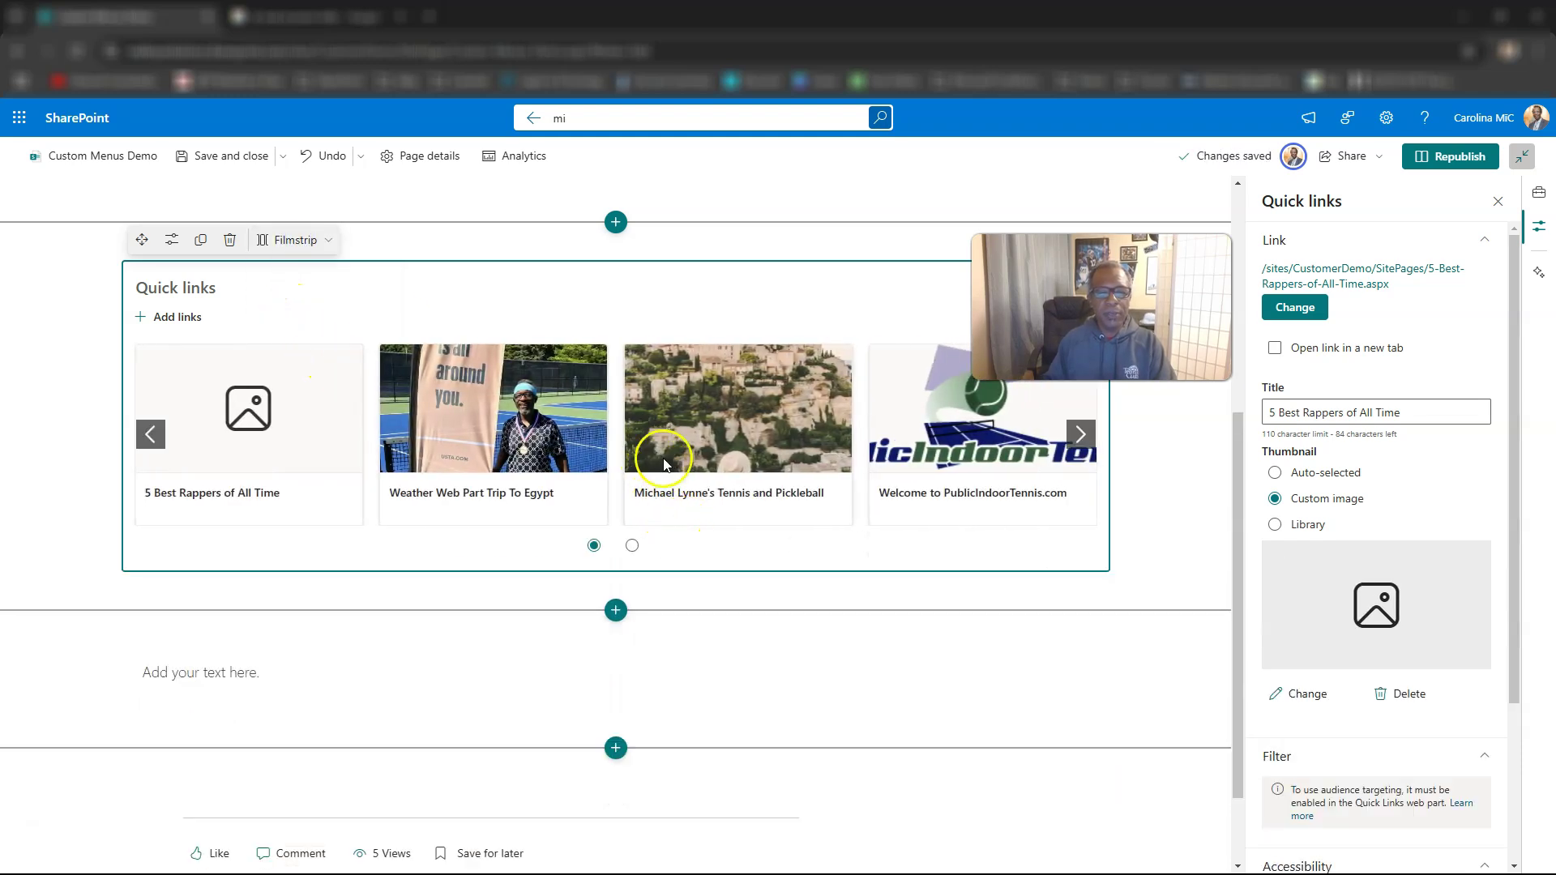
pyautogui.click(633, 548)
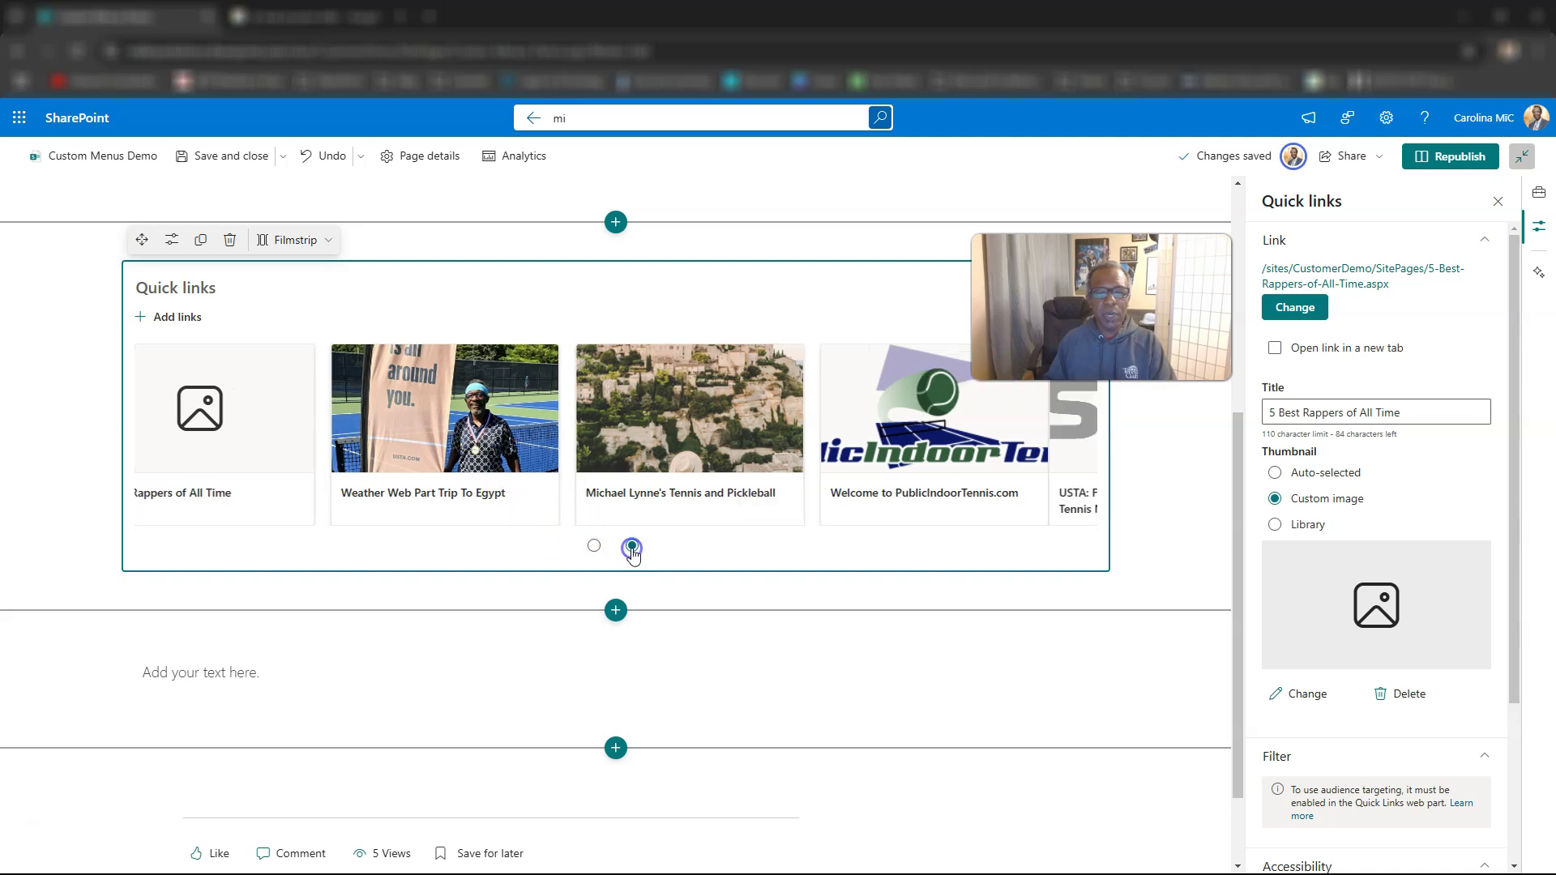
# Return the Quick links to the Grid layout and reopen the layout choices
pyautogui.click(296, 240)
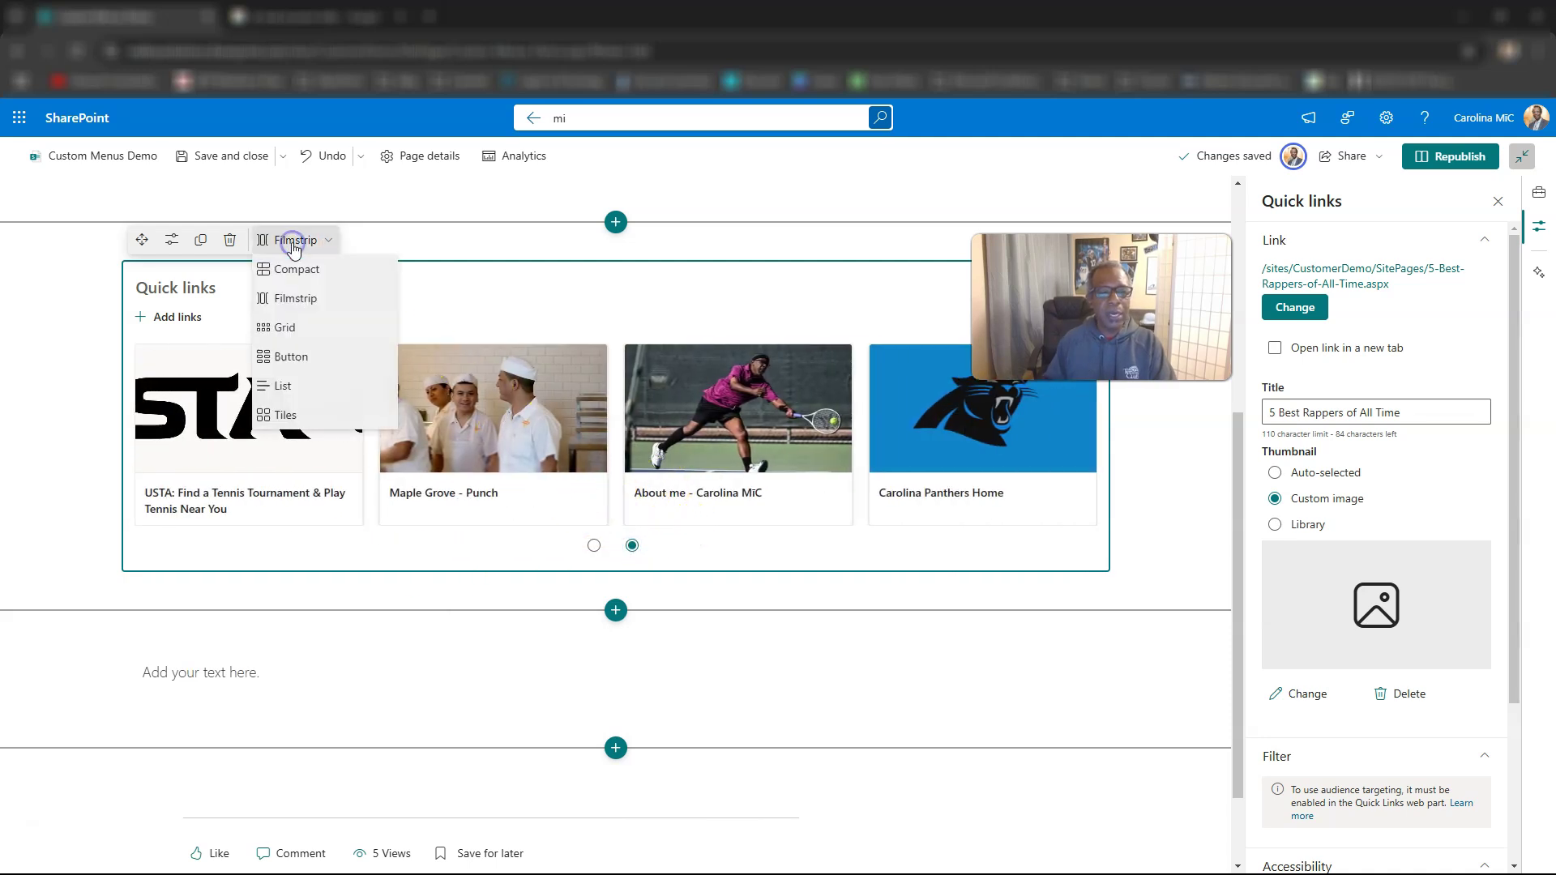
pyautogui.click(282, 329)
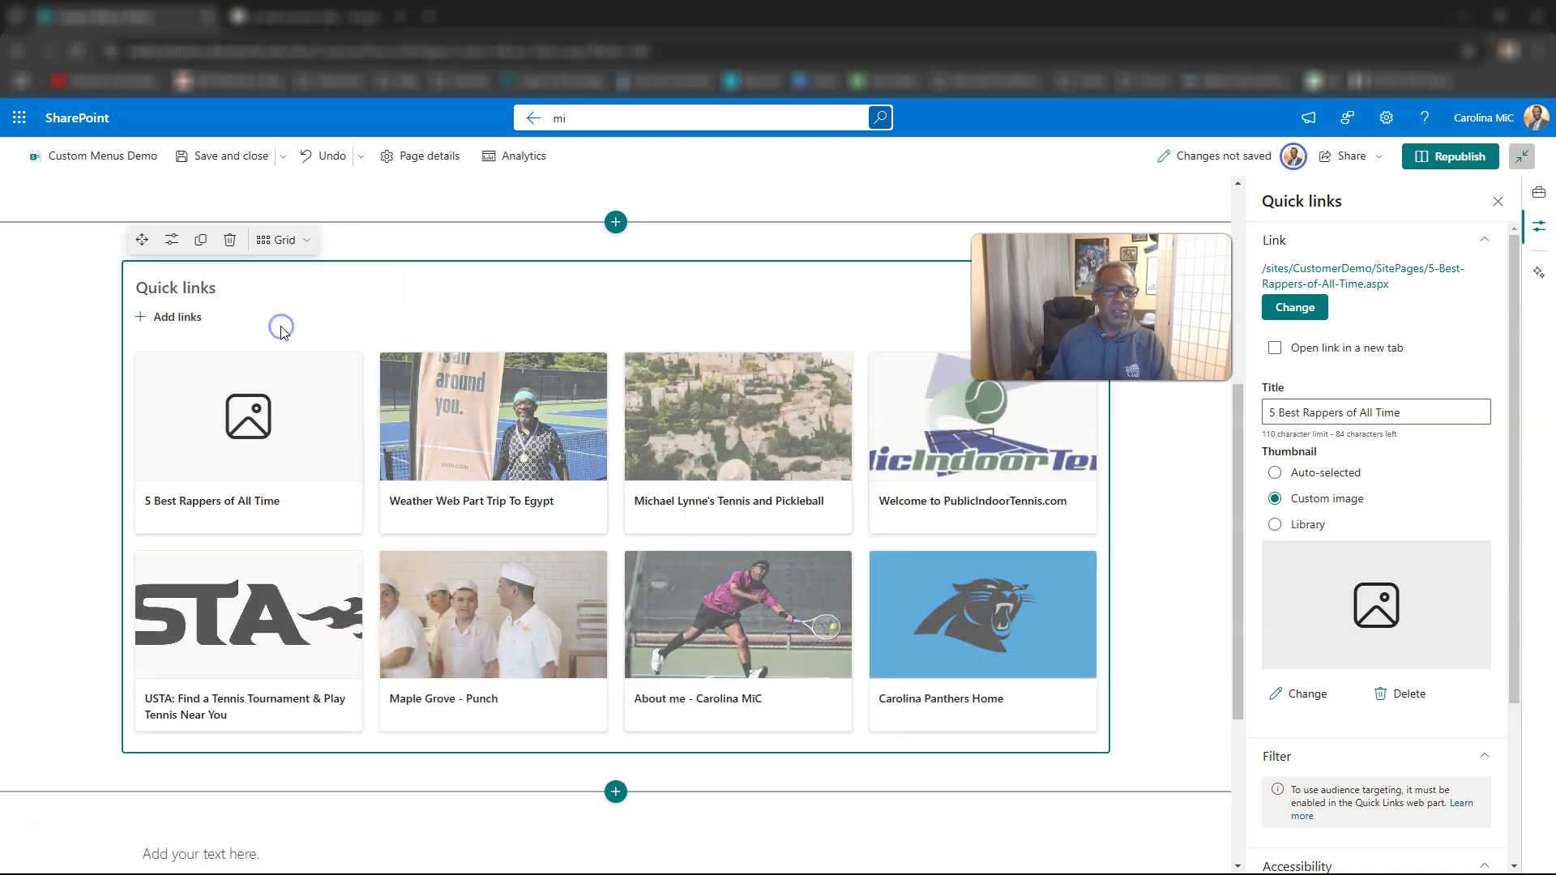
pyautogui.click(291, 244)
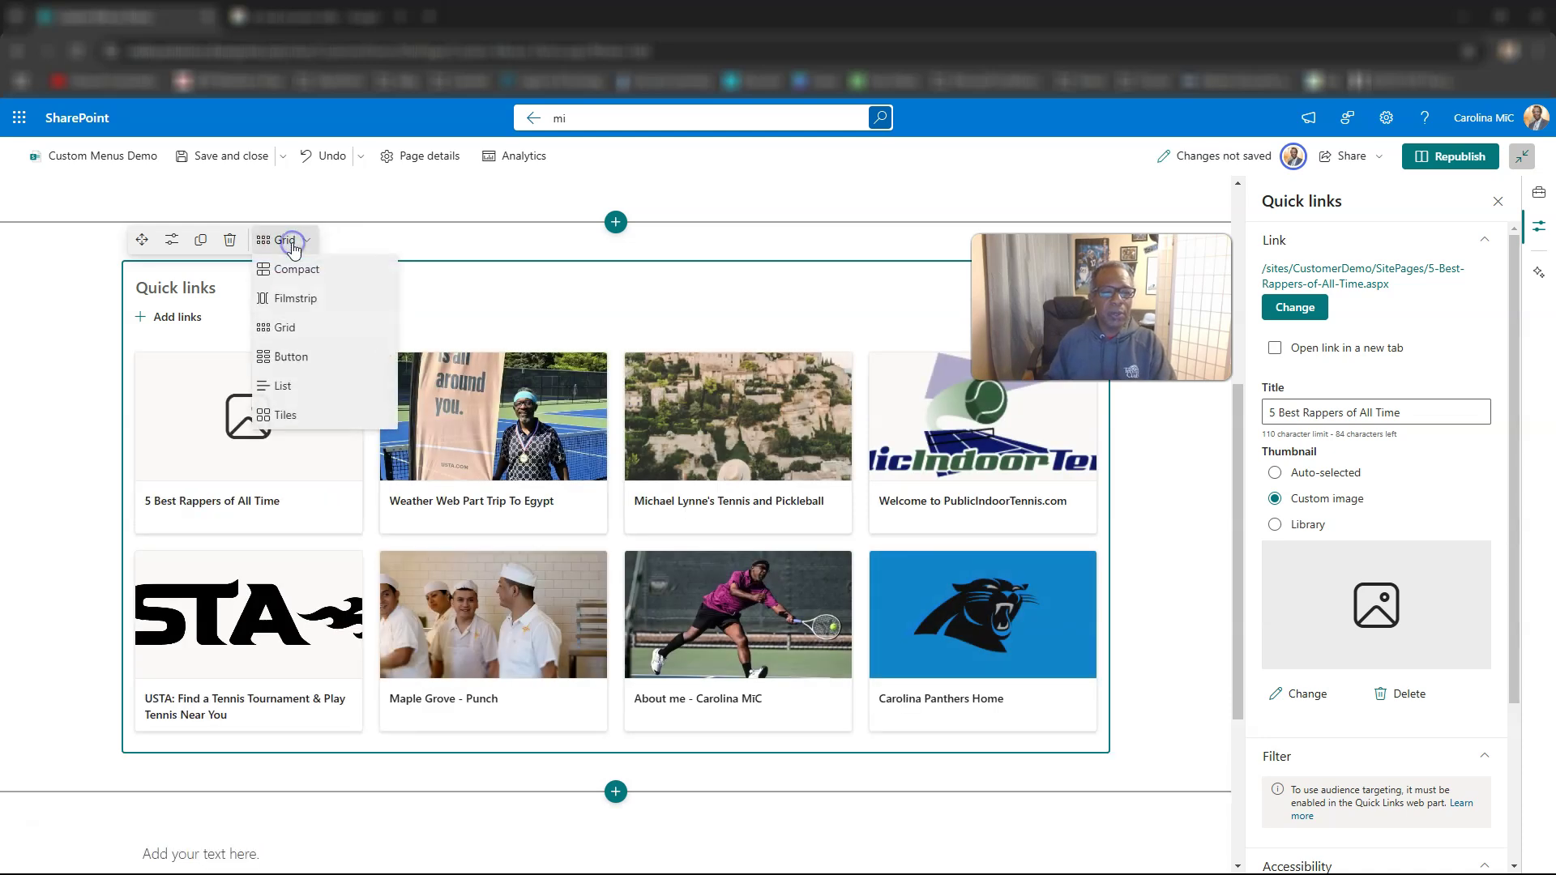
# Switch the lower Quick links to the Button layout
pyautogui.click(286, 356)
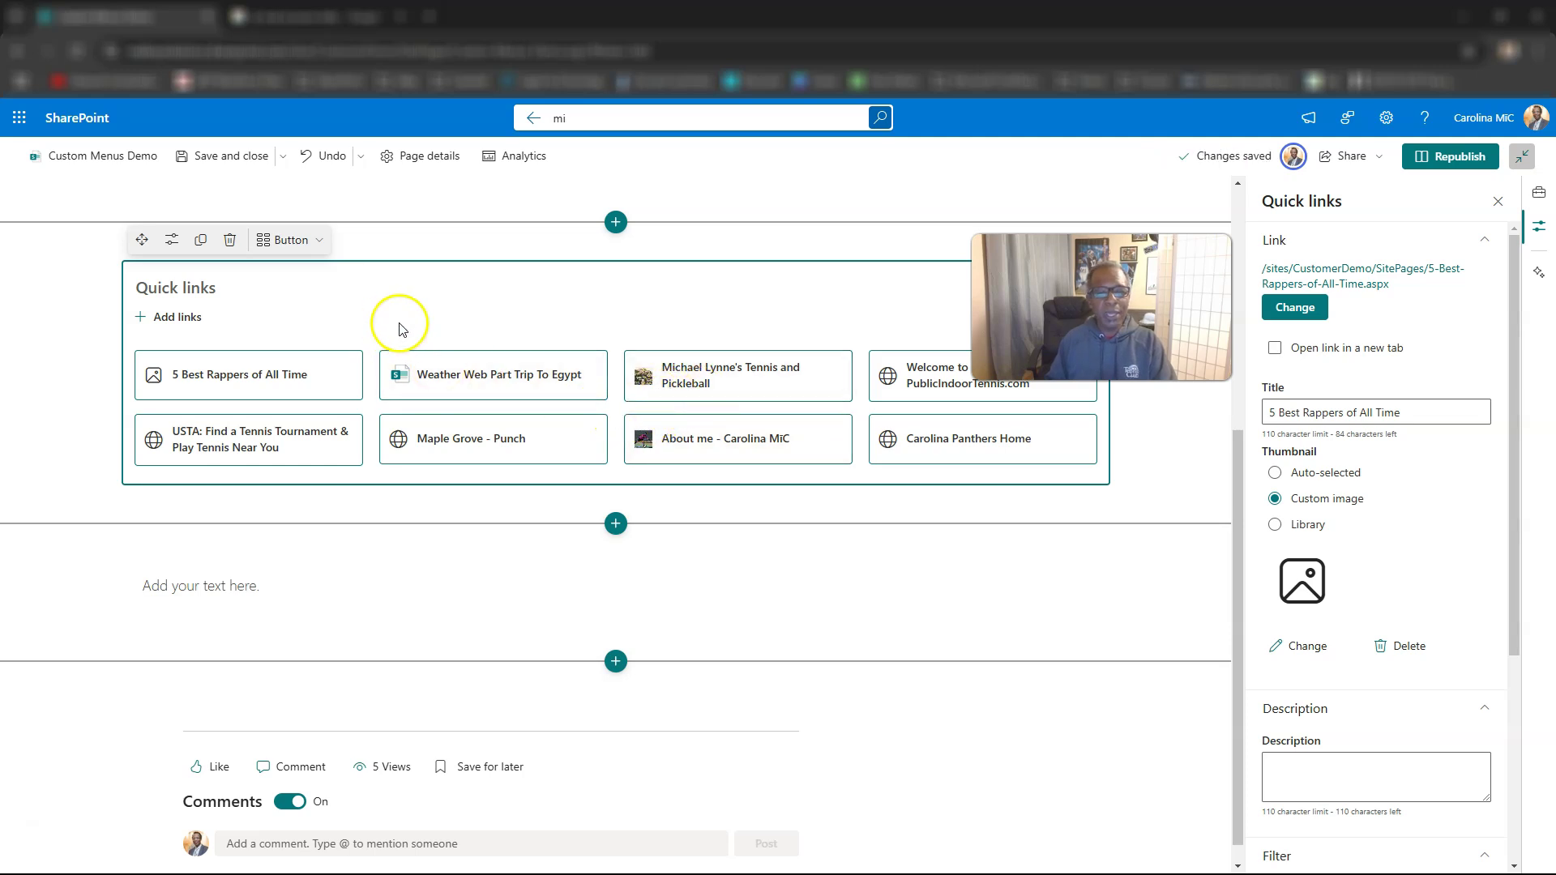
pyautogui.scroll(-2, 1302, 435)
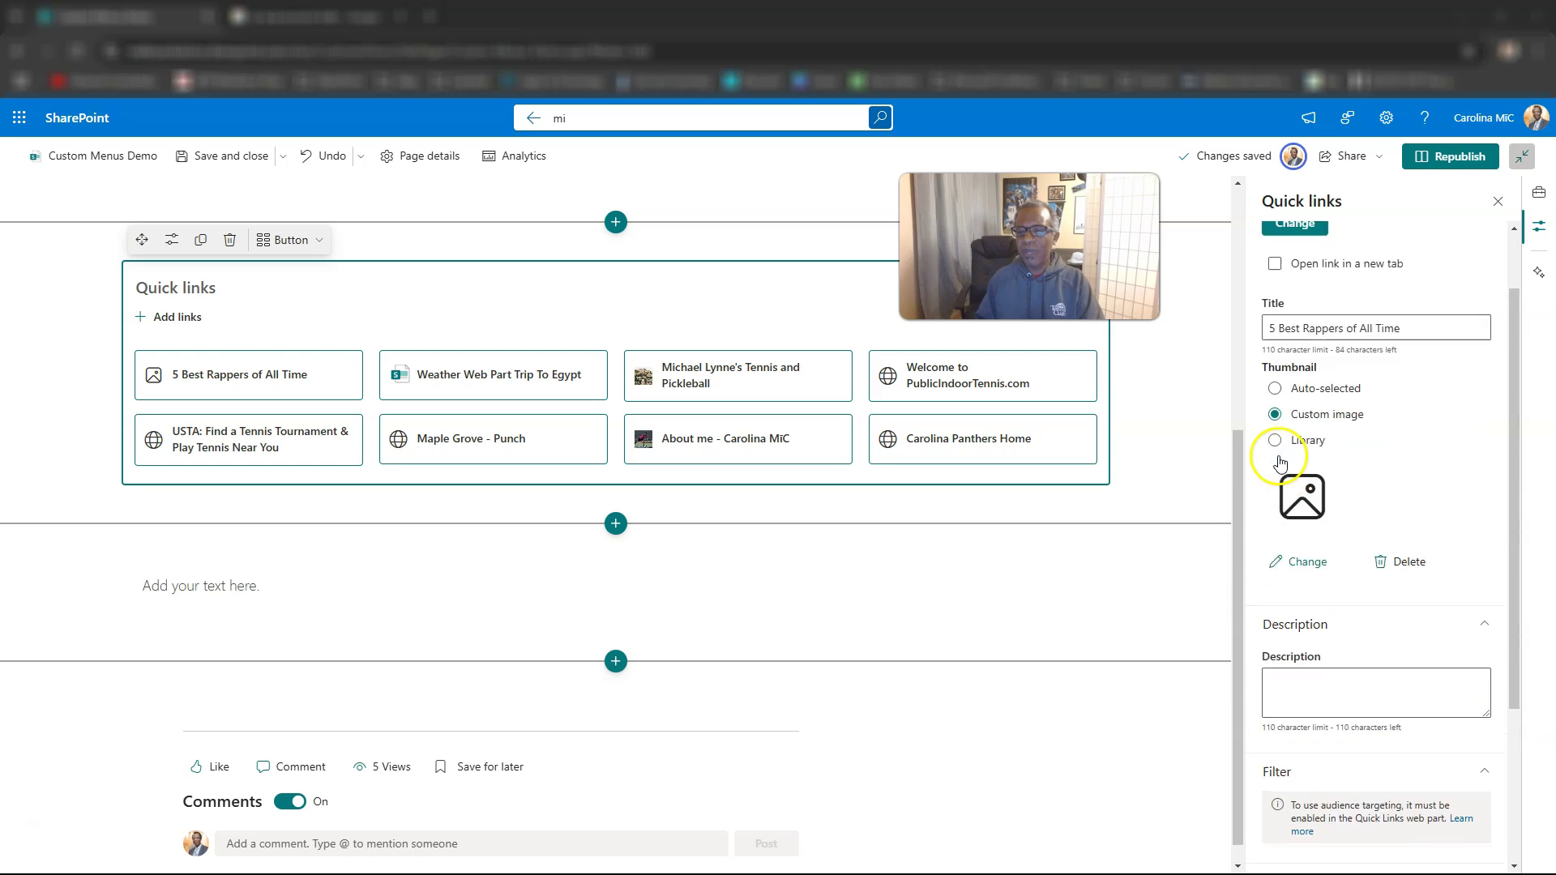
pyautogui.scroll(2, 1302, 435)
pyautogui.scroll(5, 521, 232)
pyautogui.scroll(-6, 389, 406)
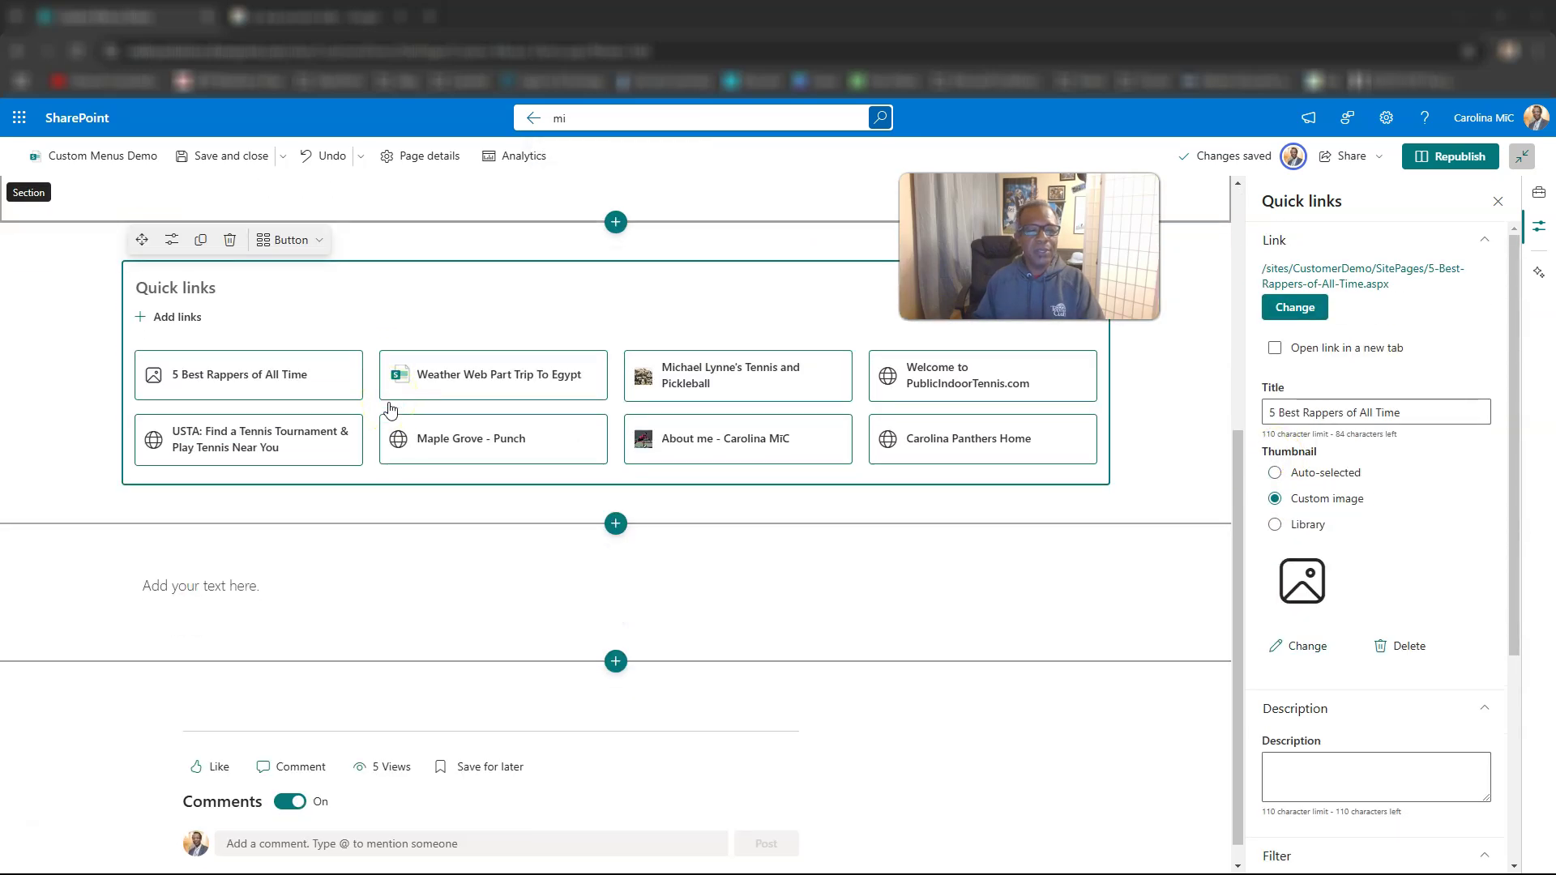
pyautogui.scroll(2, 244, 229)
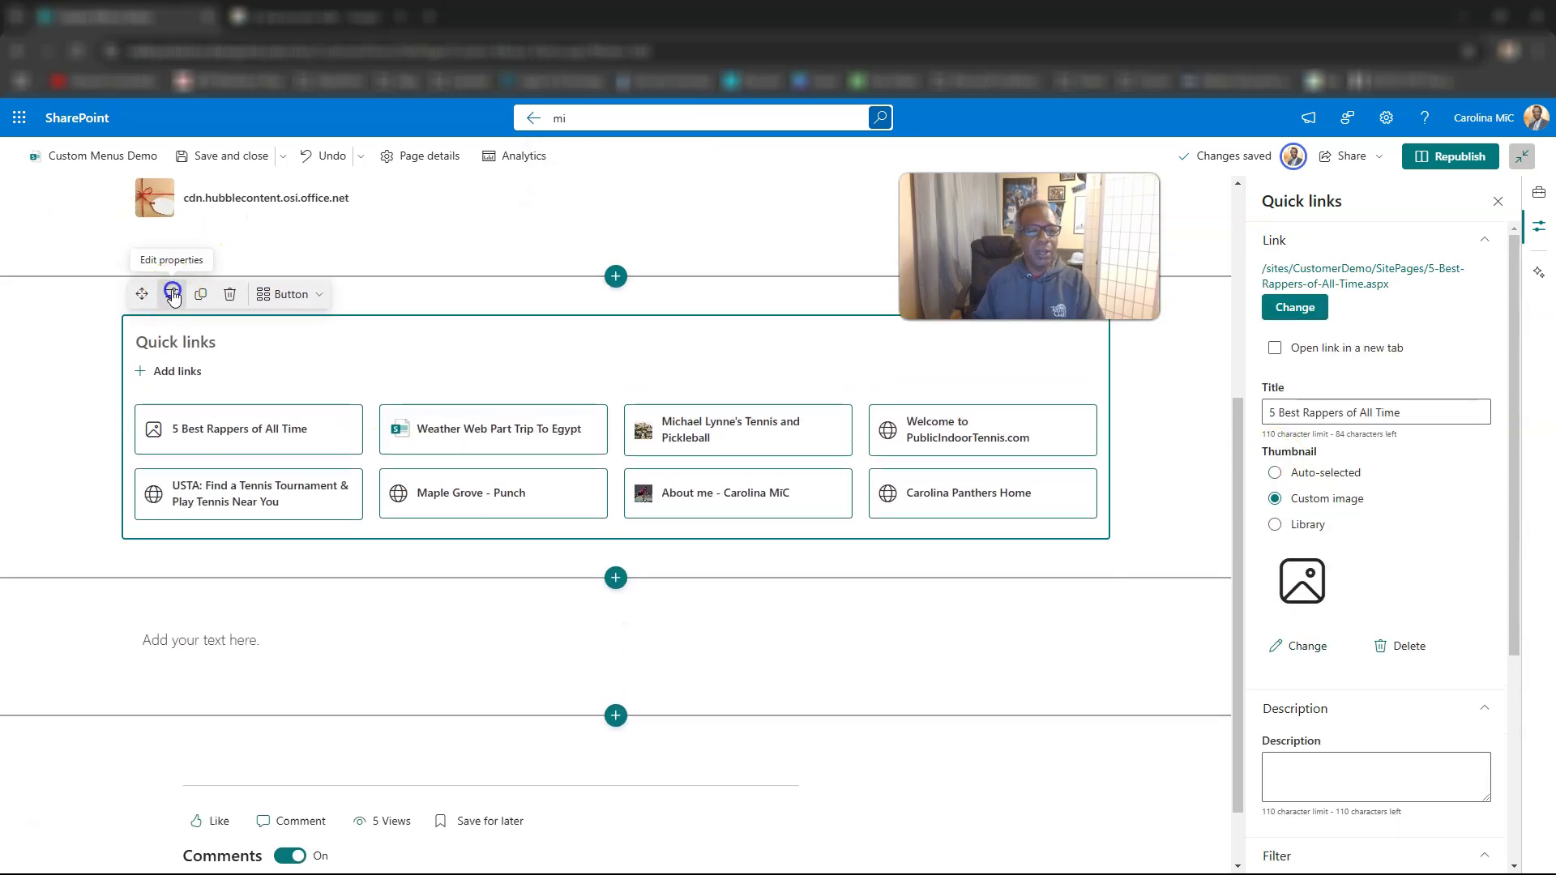
# Turn Show descriptions on for the Quick links buttons in the web part properties
pyautogui.click(171, 294)
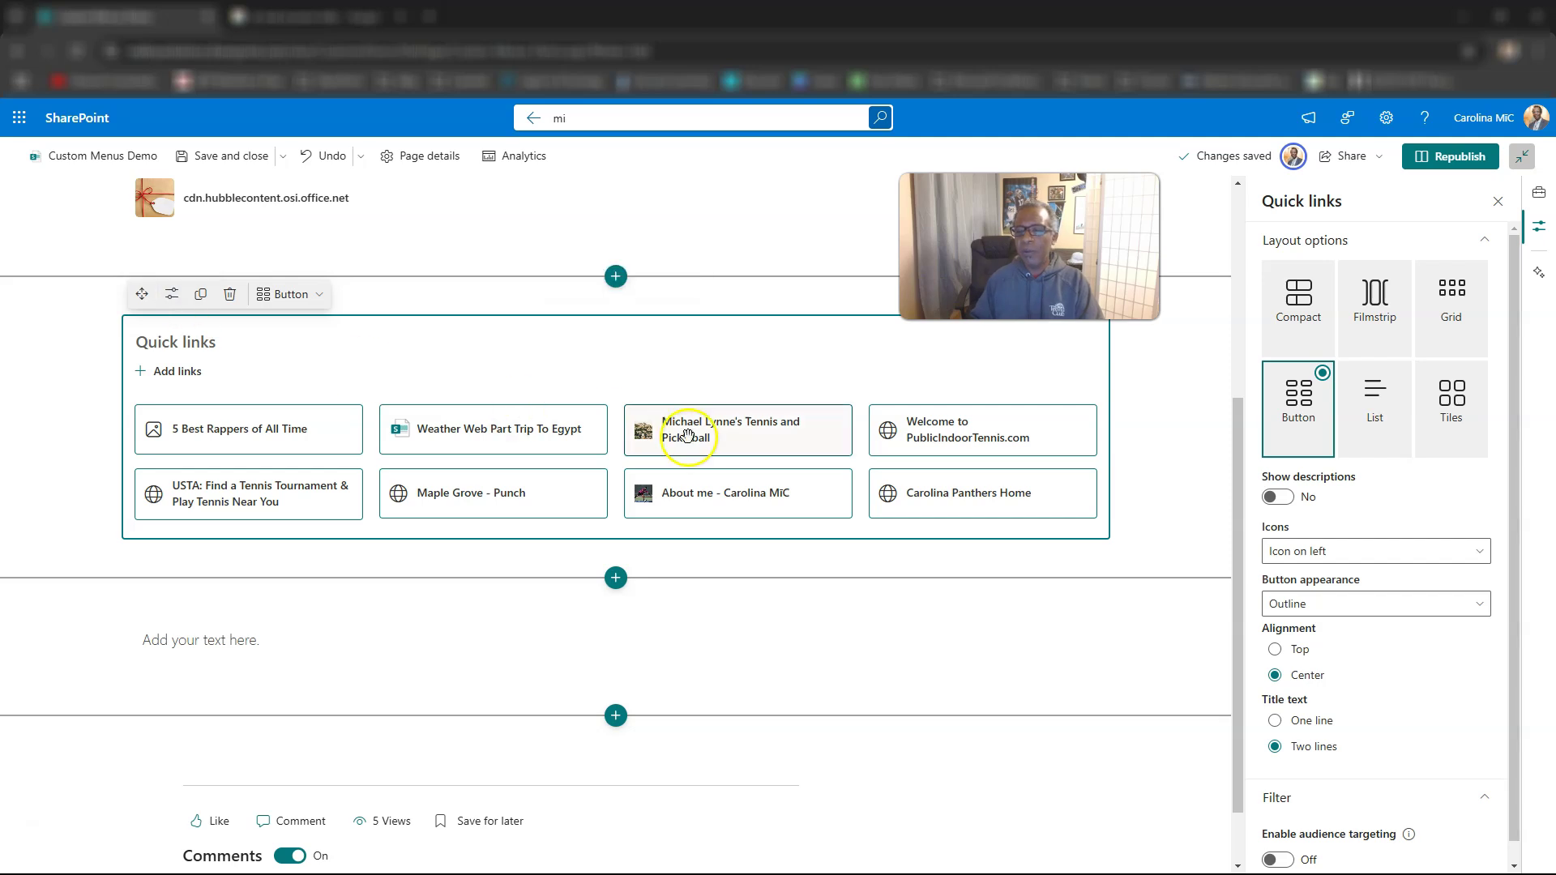
pyautogui.click(1279, 497)
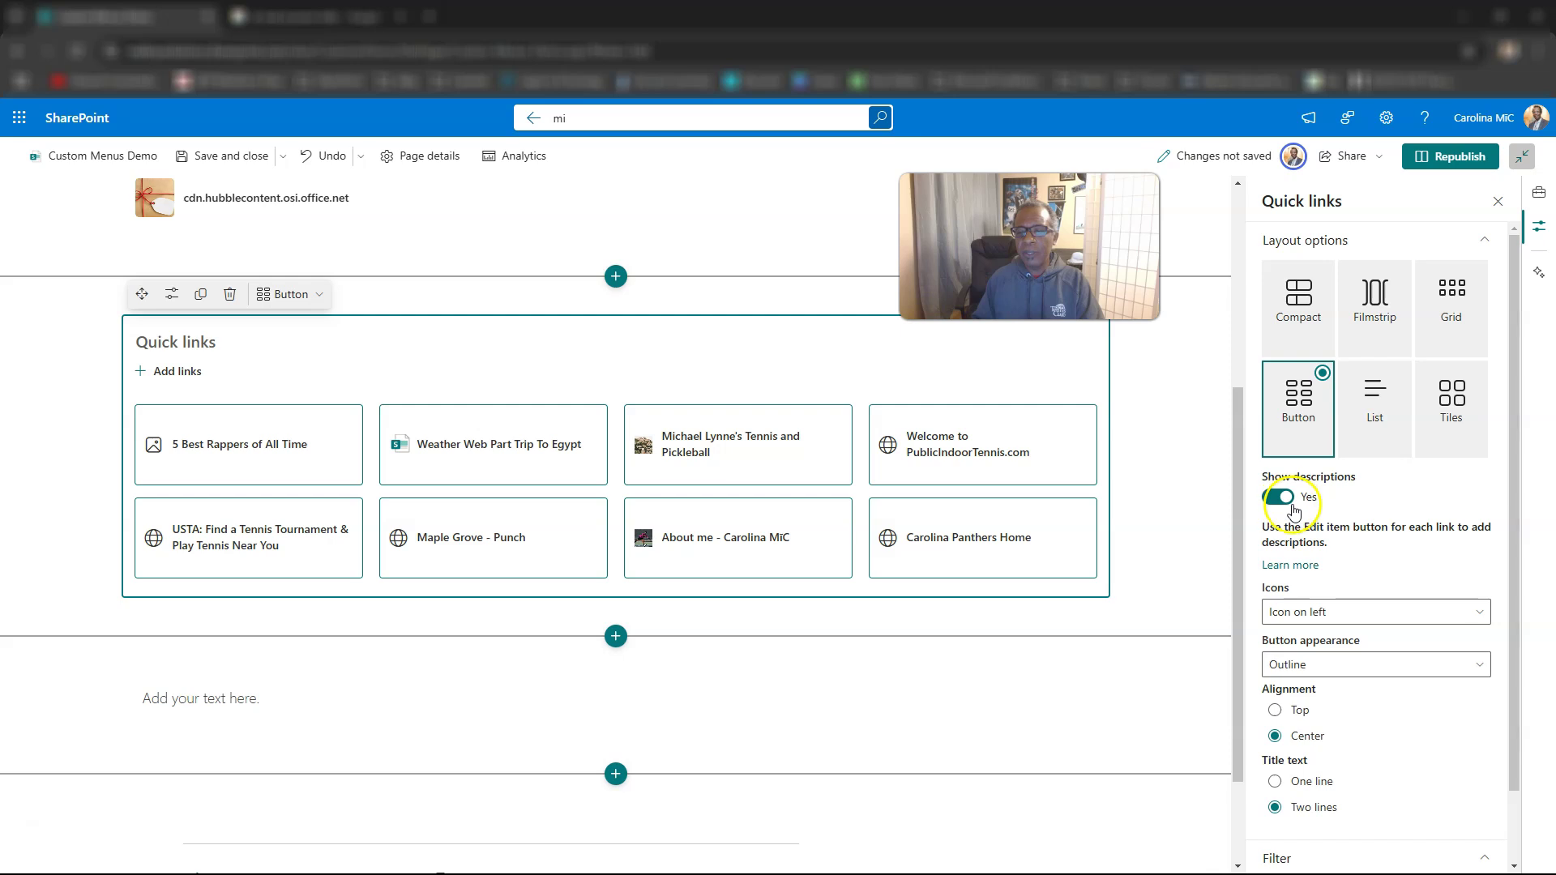
pyautogui.click(1289, 502)
pyautogui.click(1285, 503)
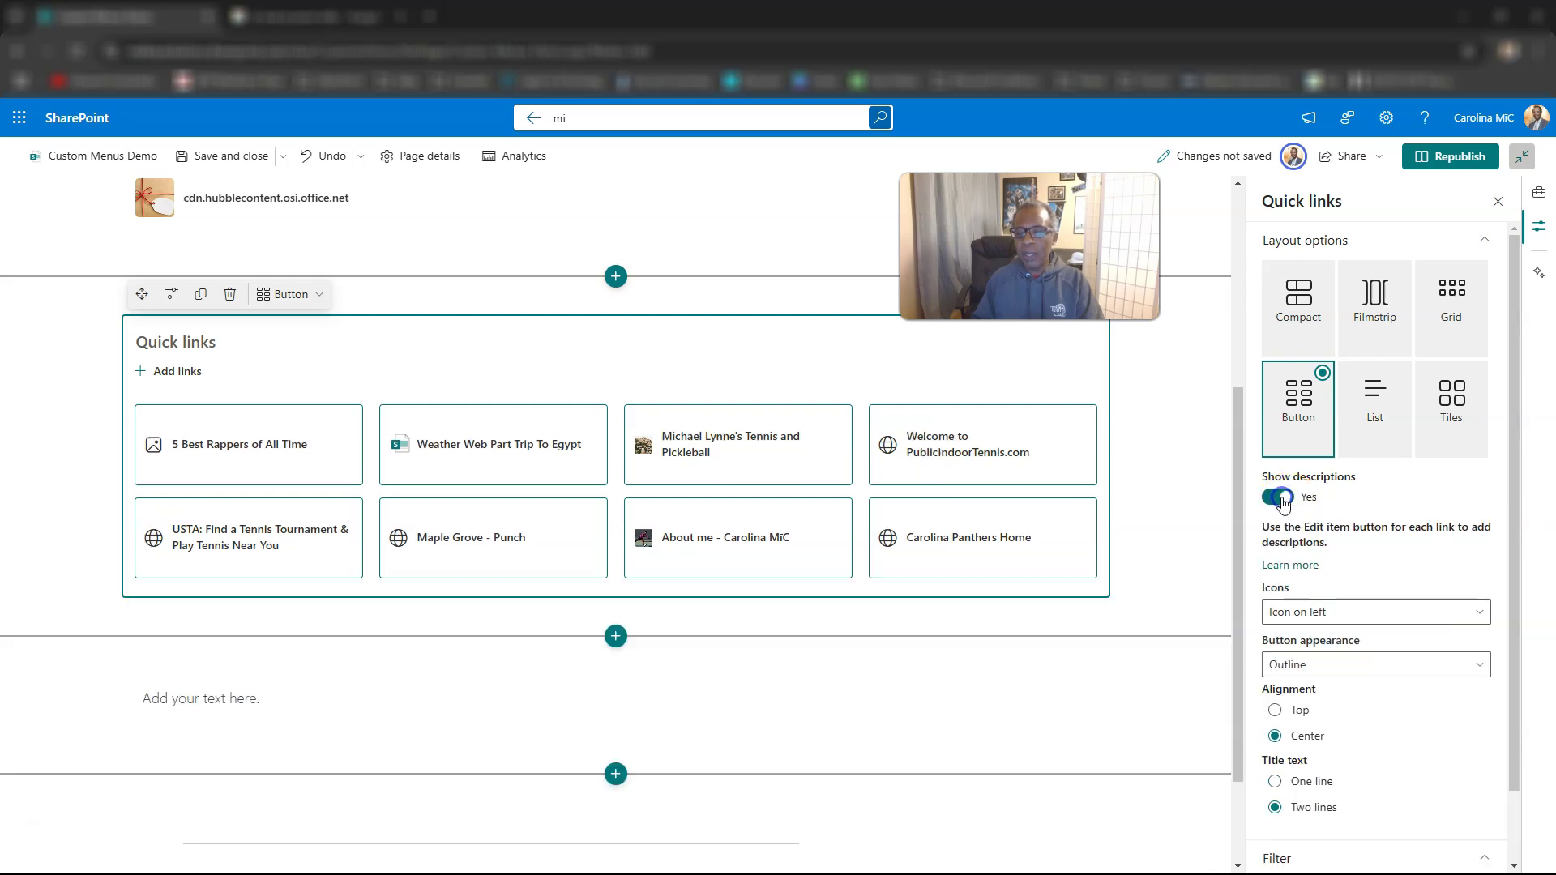
pyautogui.scroll(-1, 1300, 551)
pyautogui.click(1312, 578)
pyautogui.scroll(1, 1304, 553)
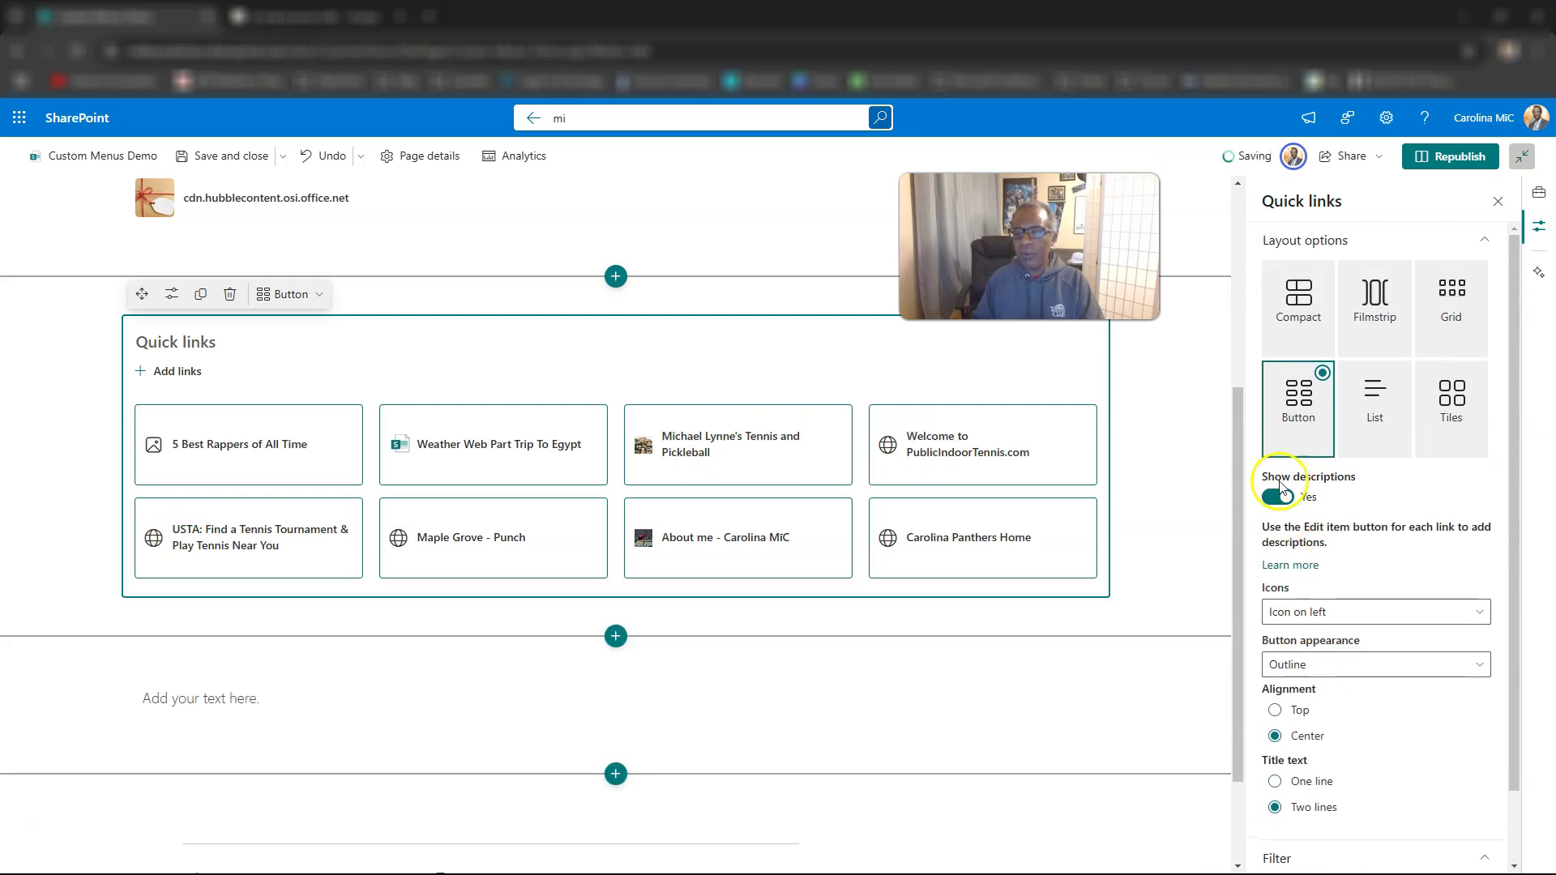
# Open the settings of the 5 Best Rappers of All Time link
pyautogui.click(1281, 498)
pyautogui.click(1281, 499)
pyautogui.click(276, 466)
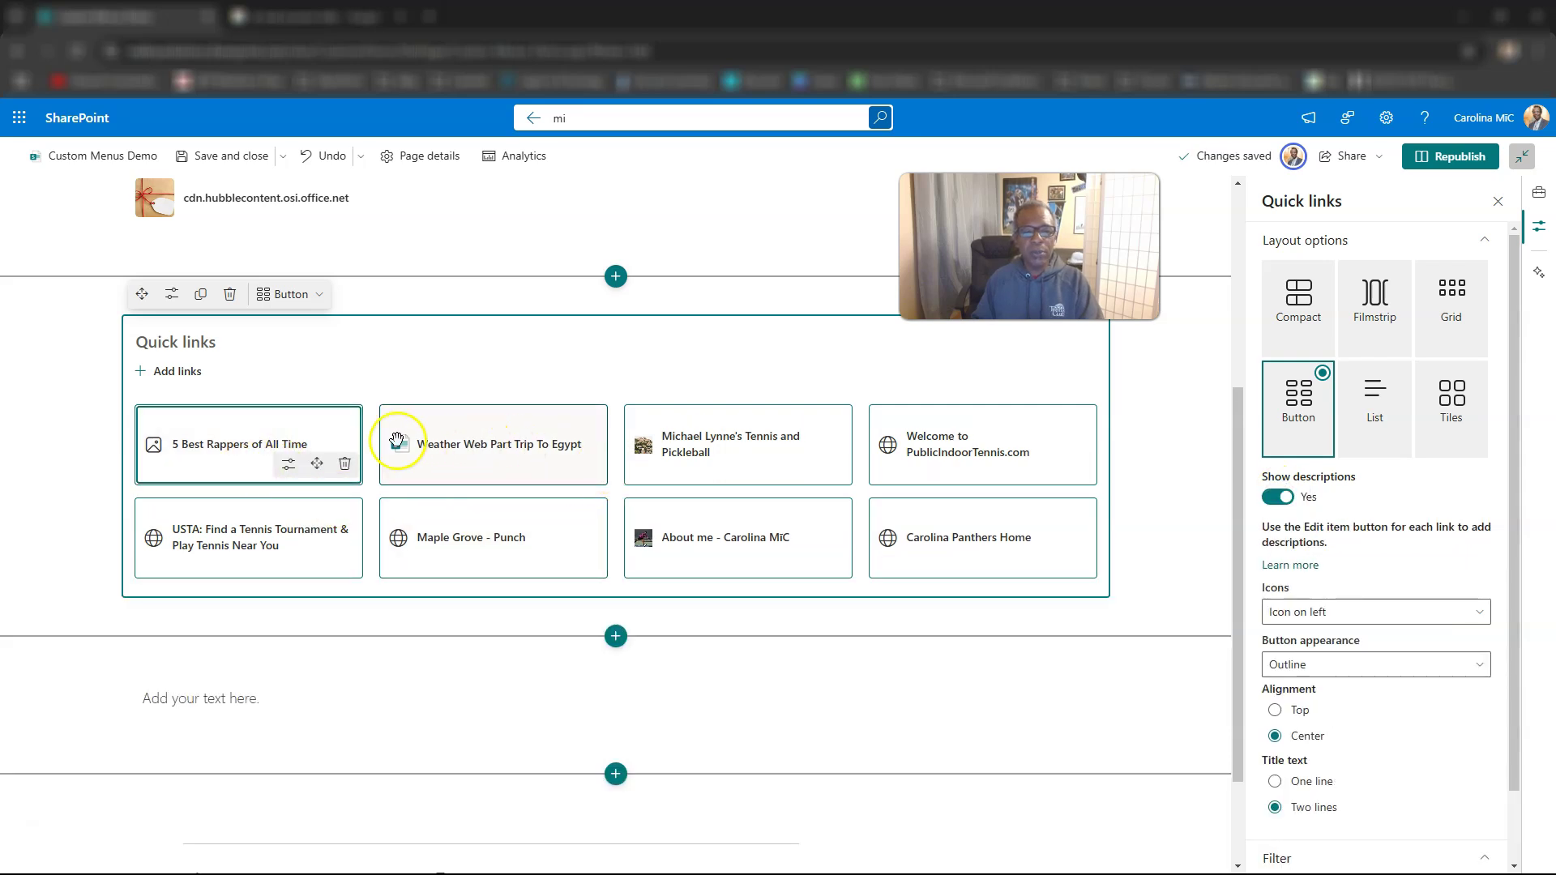
pyautogui.click(288, 468)
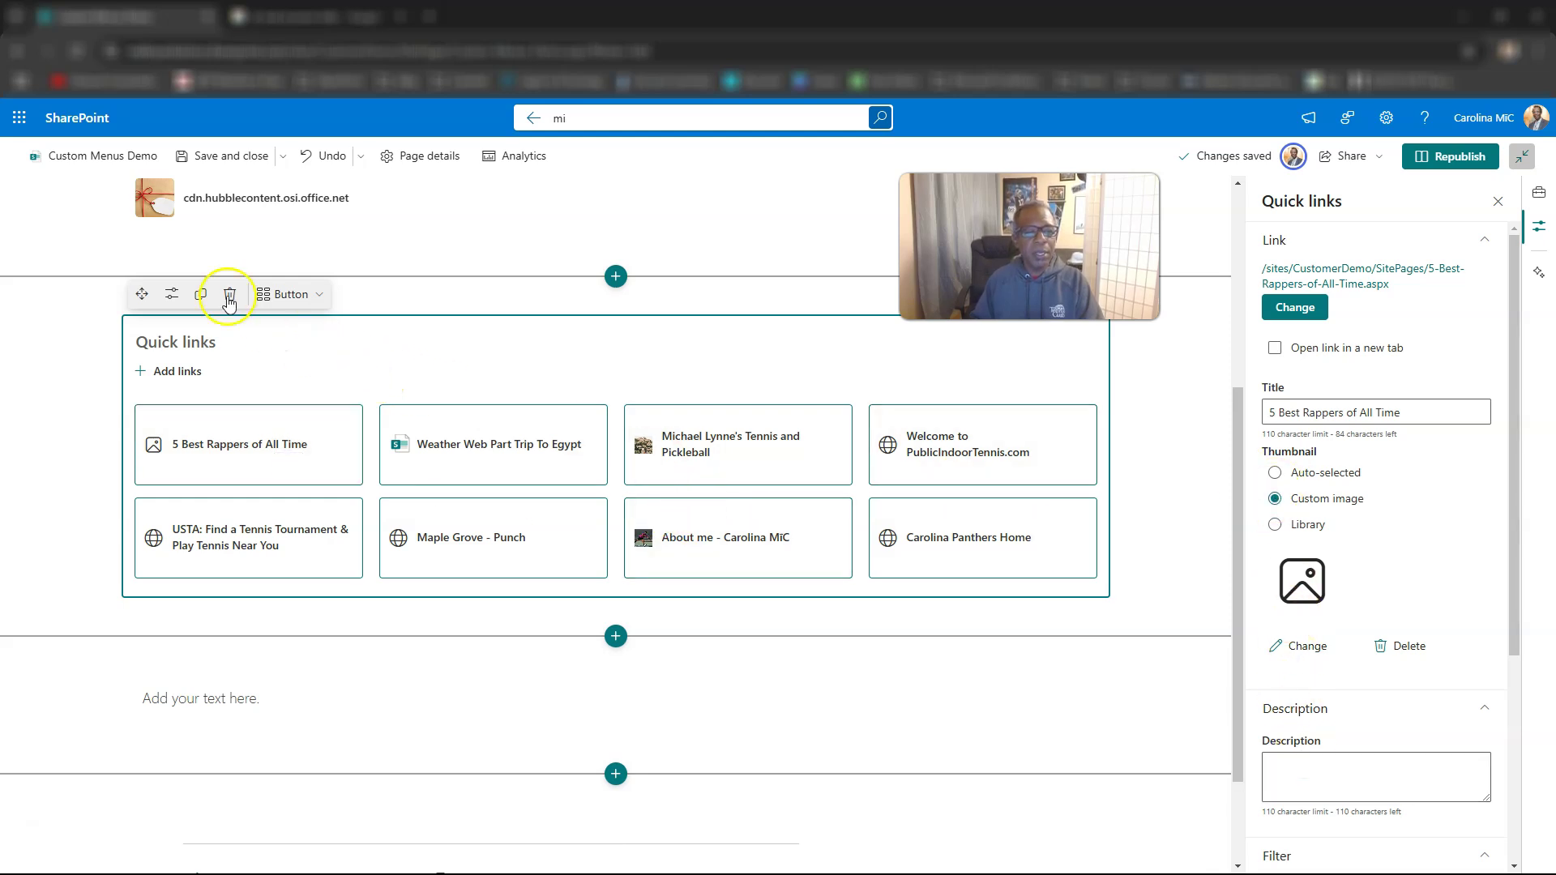
# Enter 'Description' as the 5 Best Rappers link's description and set Show descriptions to Yes
pyautogui.click(172, 294)
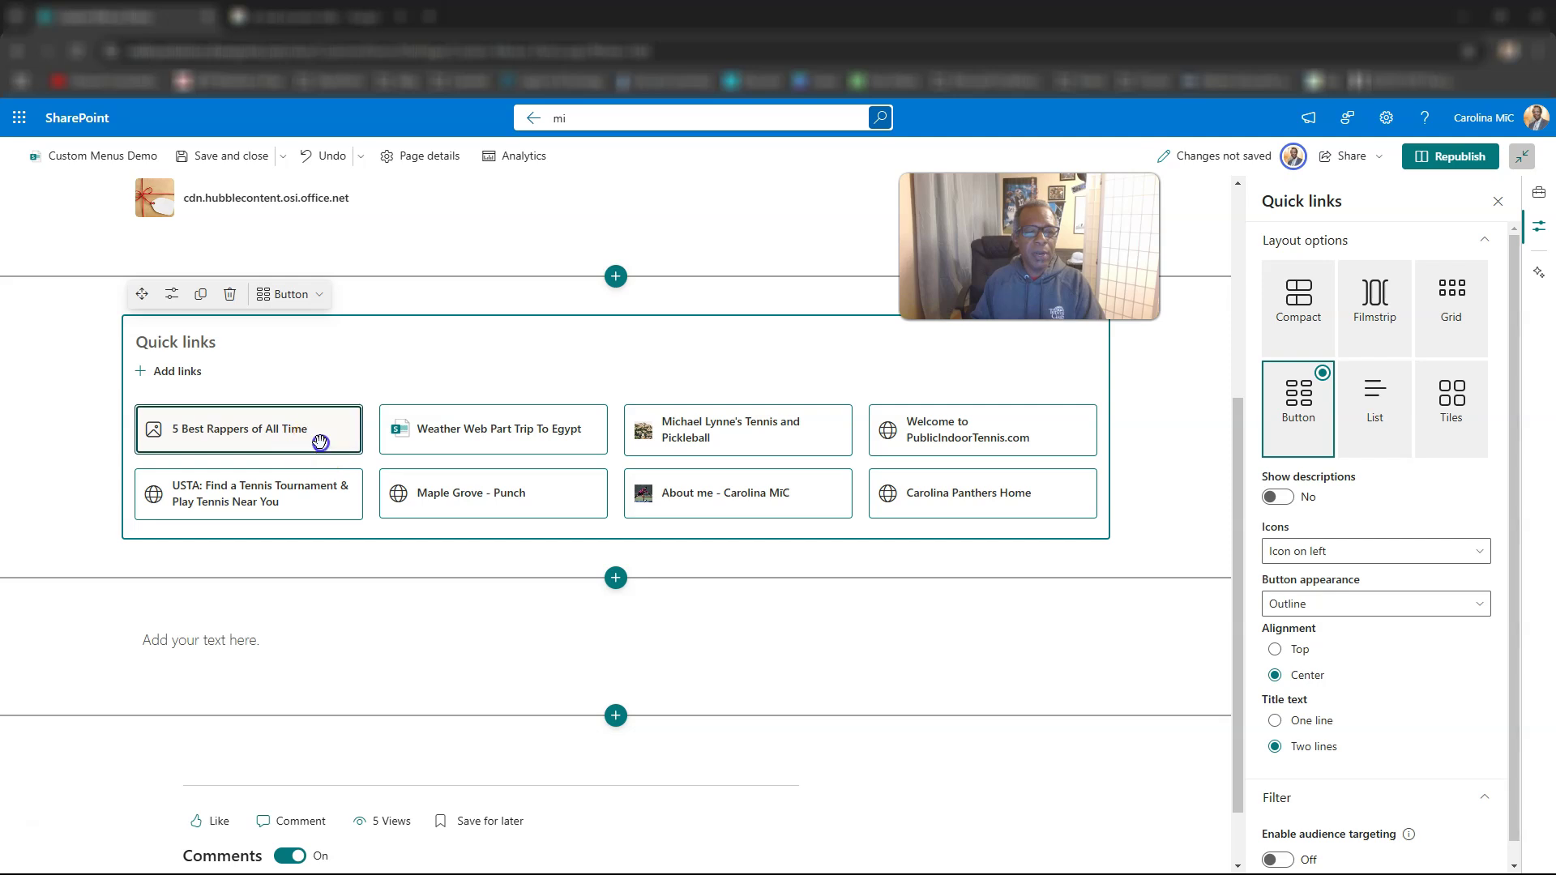
pyautogui.click(288, 434)
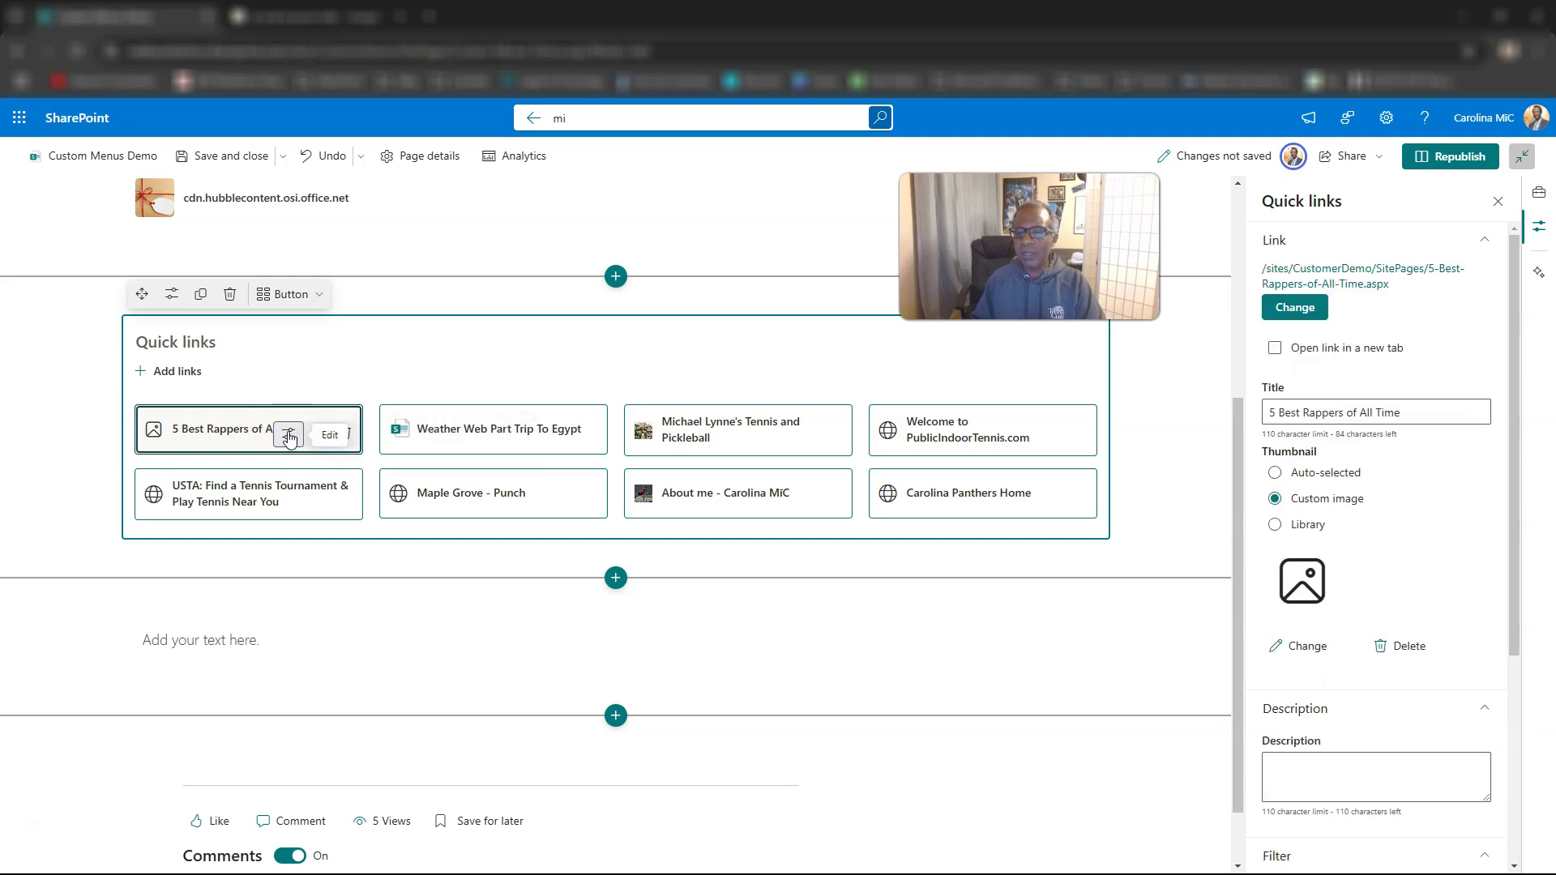
pyautogui.click(1298, 758)
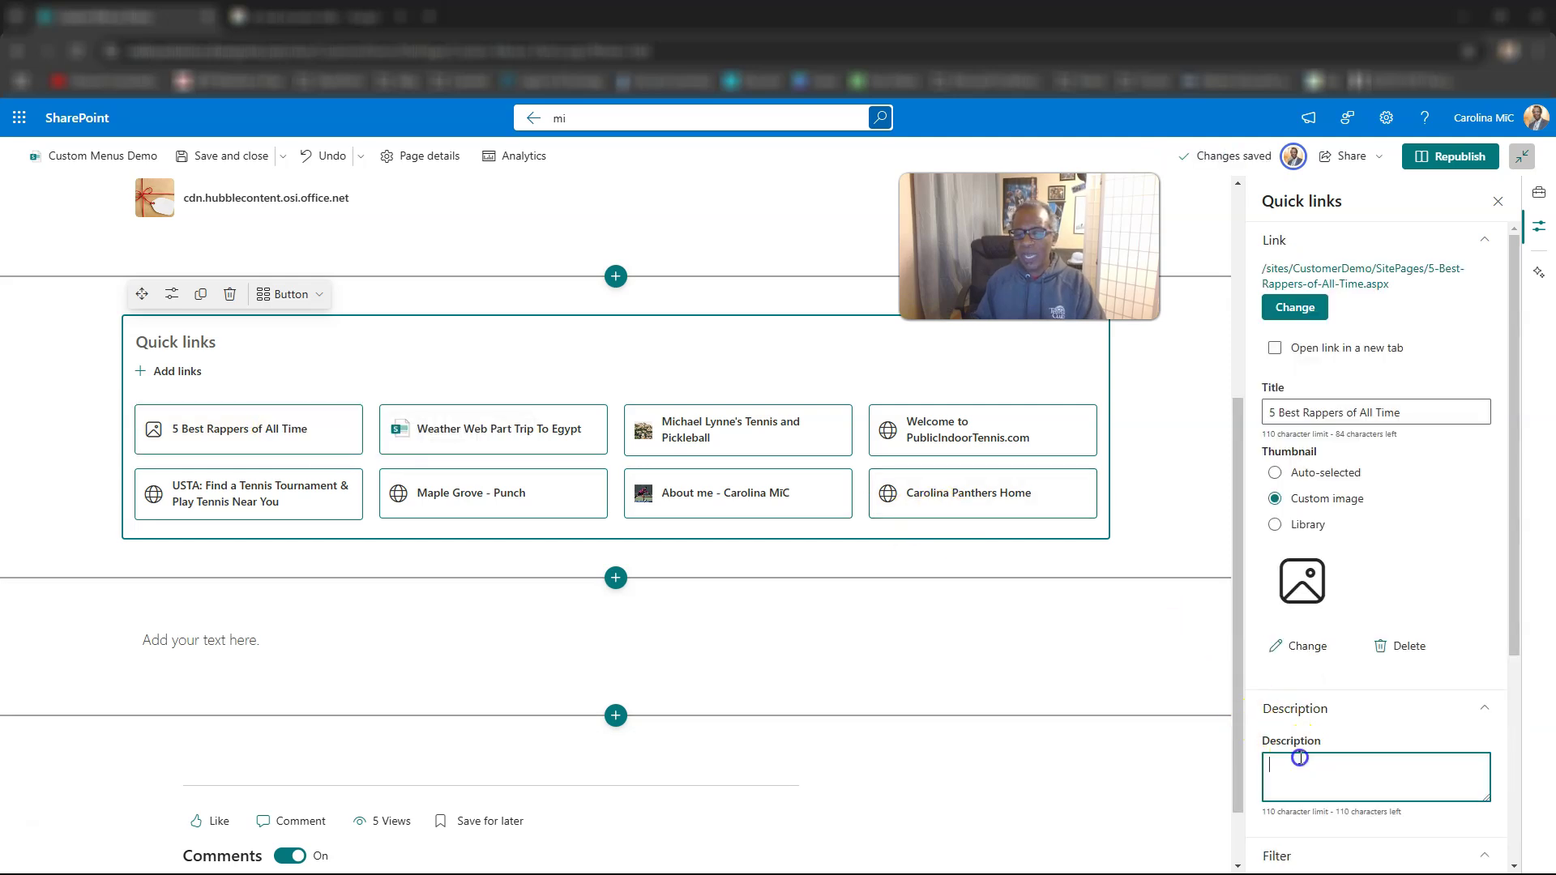
pyautogui.write('Desc')
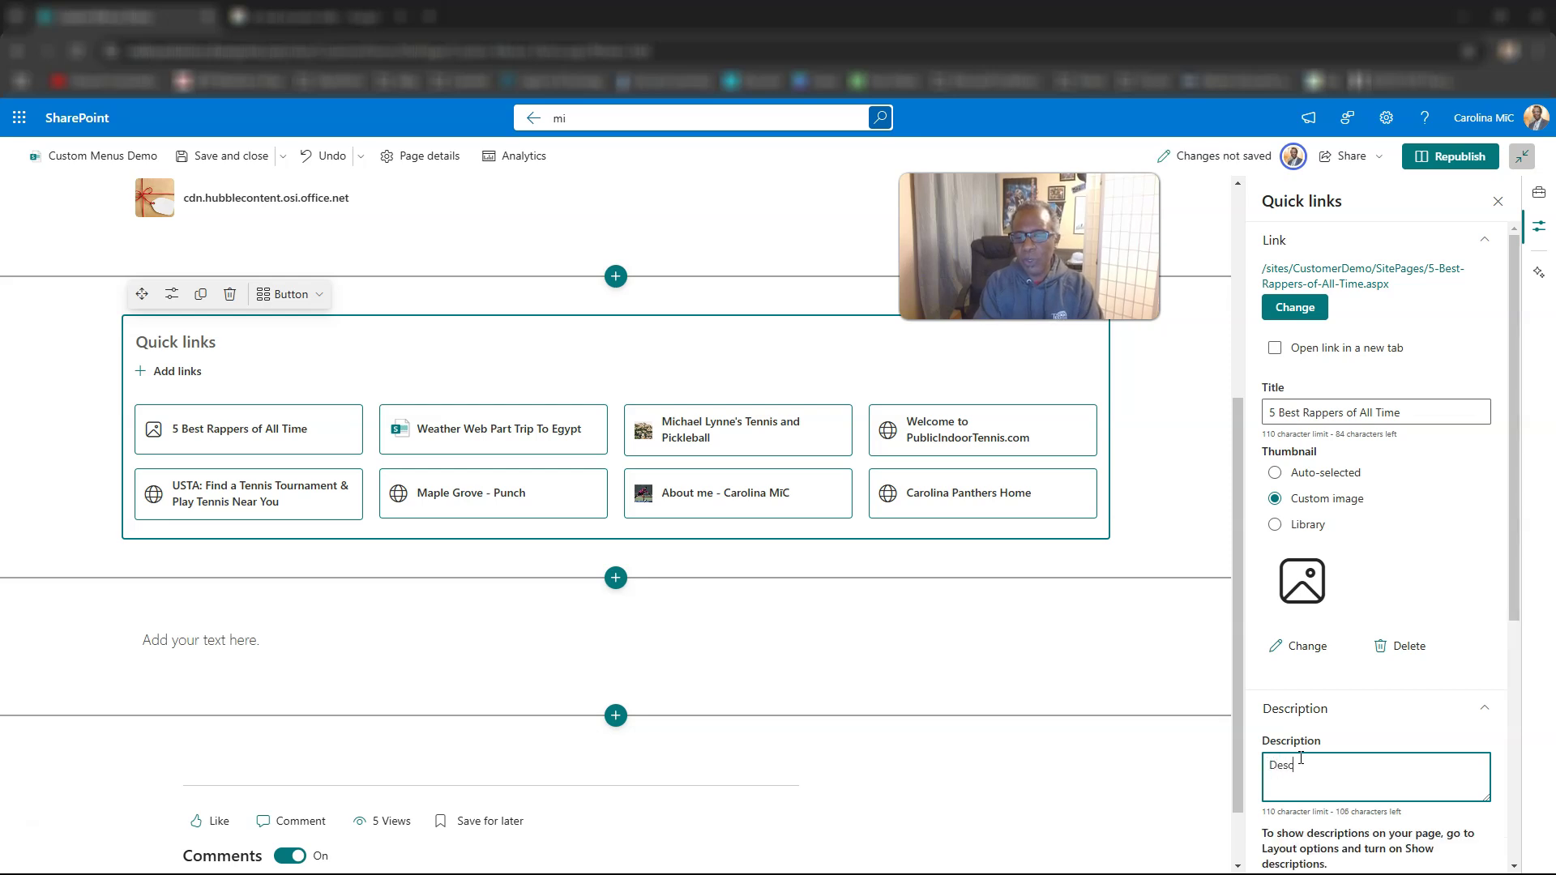
pyautogui.write('ription')
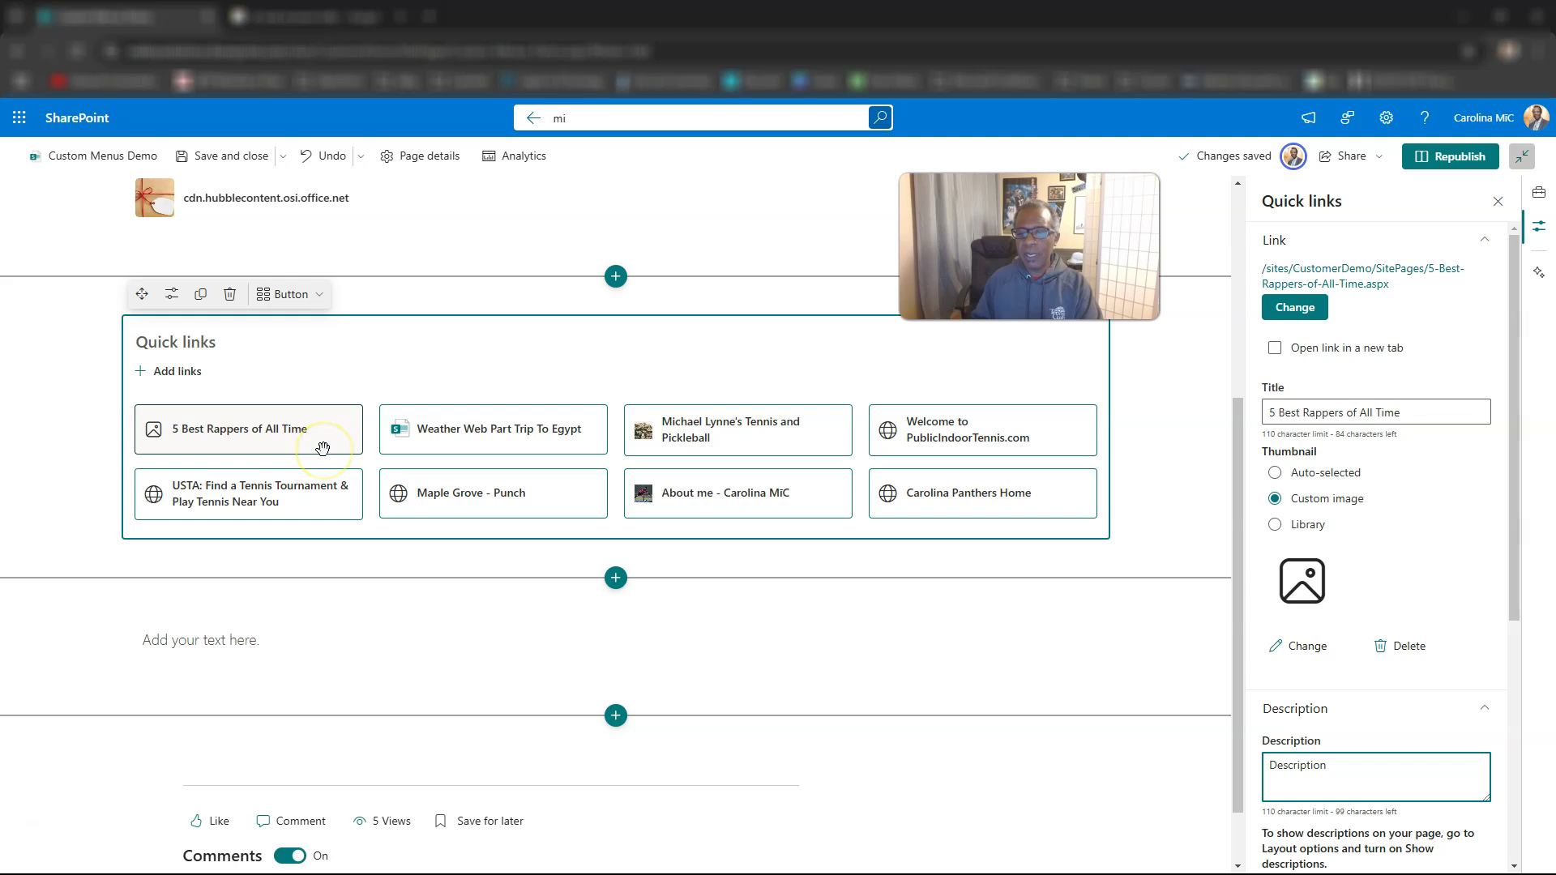
pyautogui.click(325, 448)
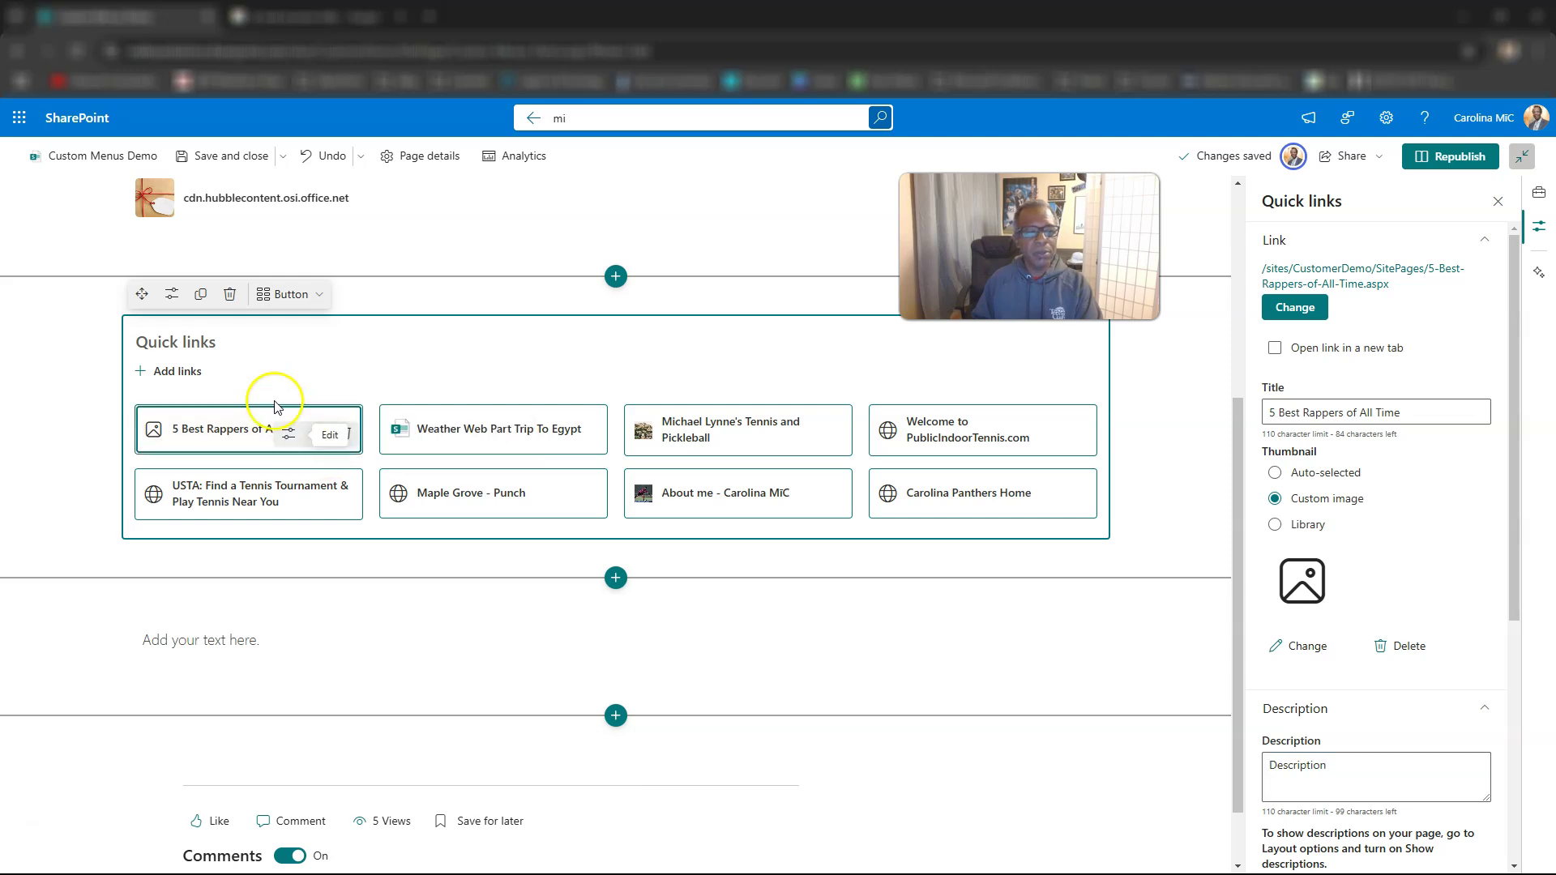
pyautogui.click(171, 293)
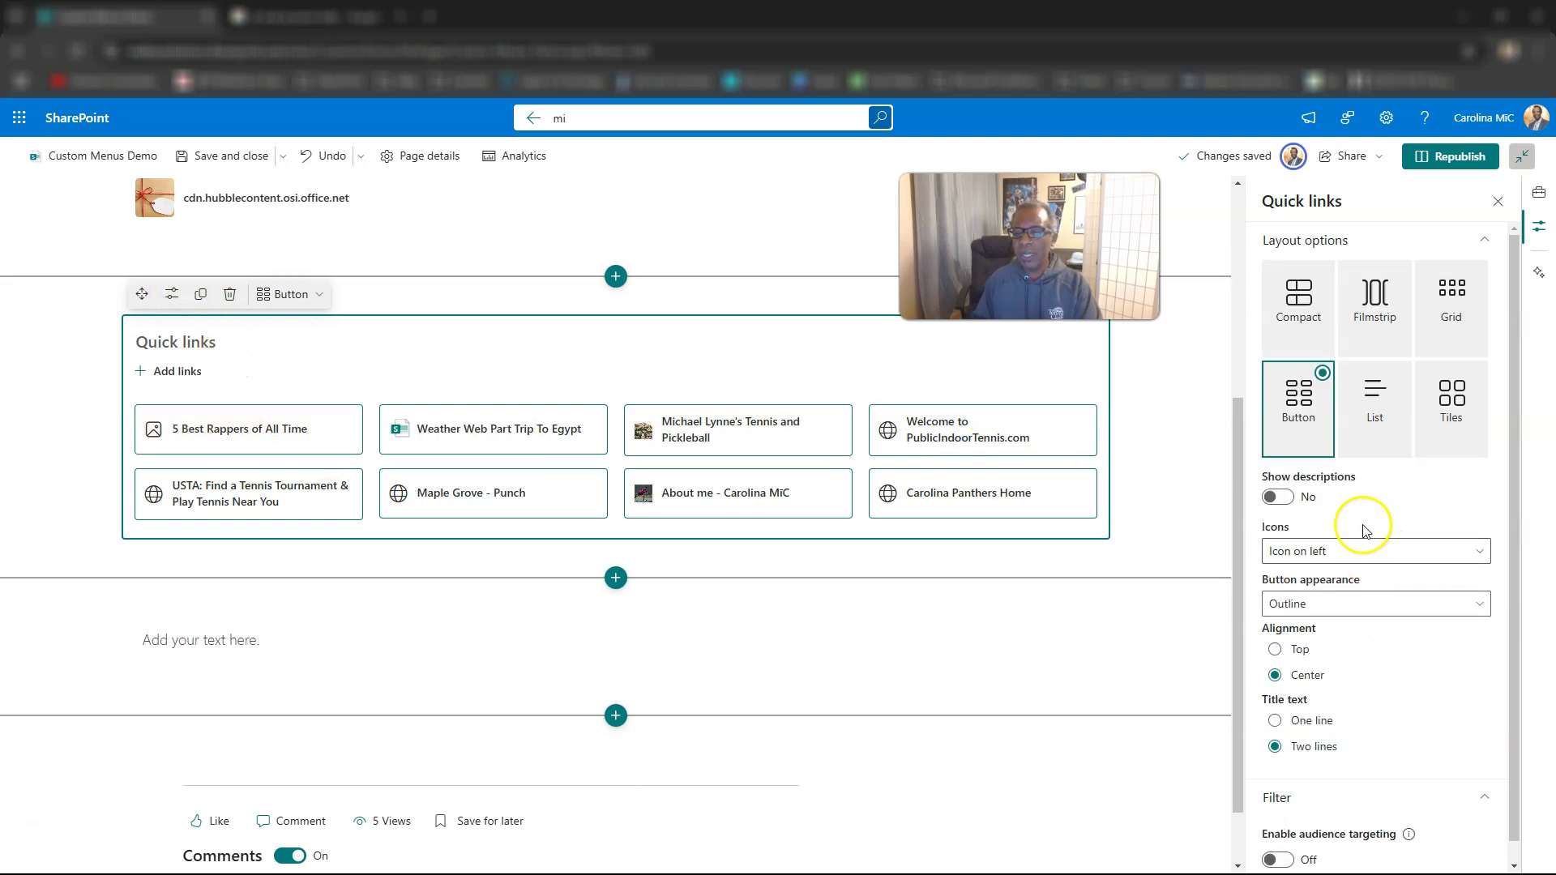
pyautogui.click(1278, 496)
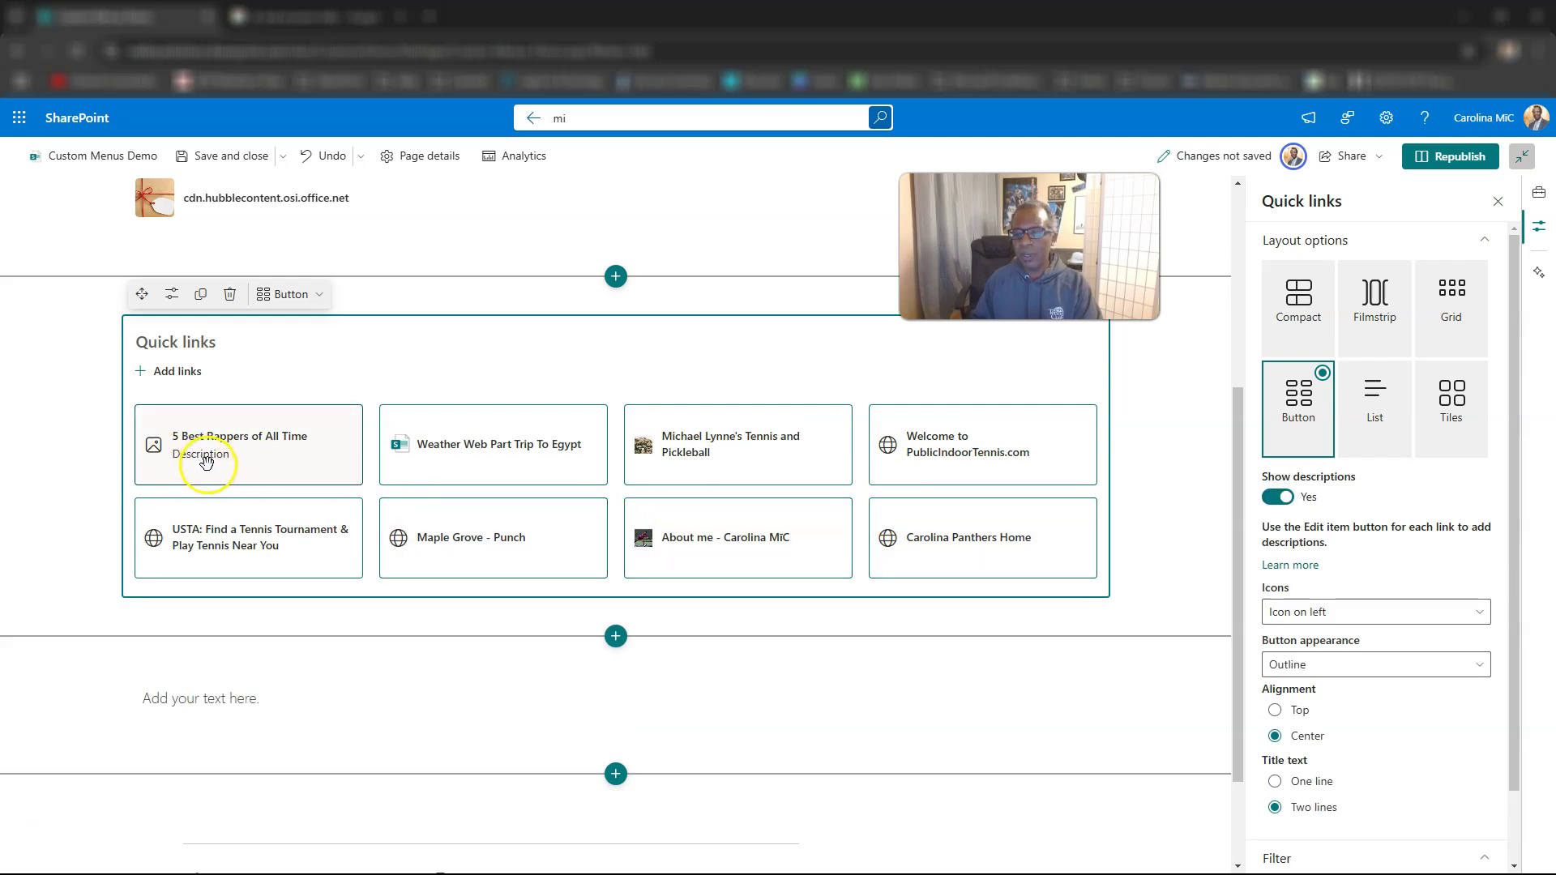
# Preview the Quick links in List and Tiles layouts, then return to Button
pyautogui.click(317, 300)
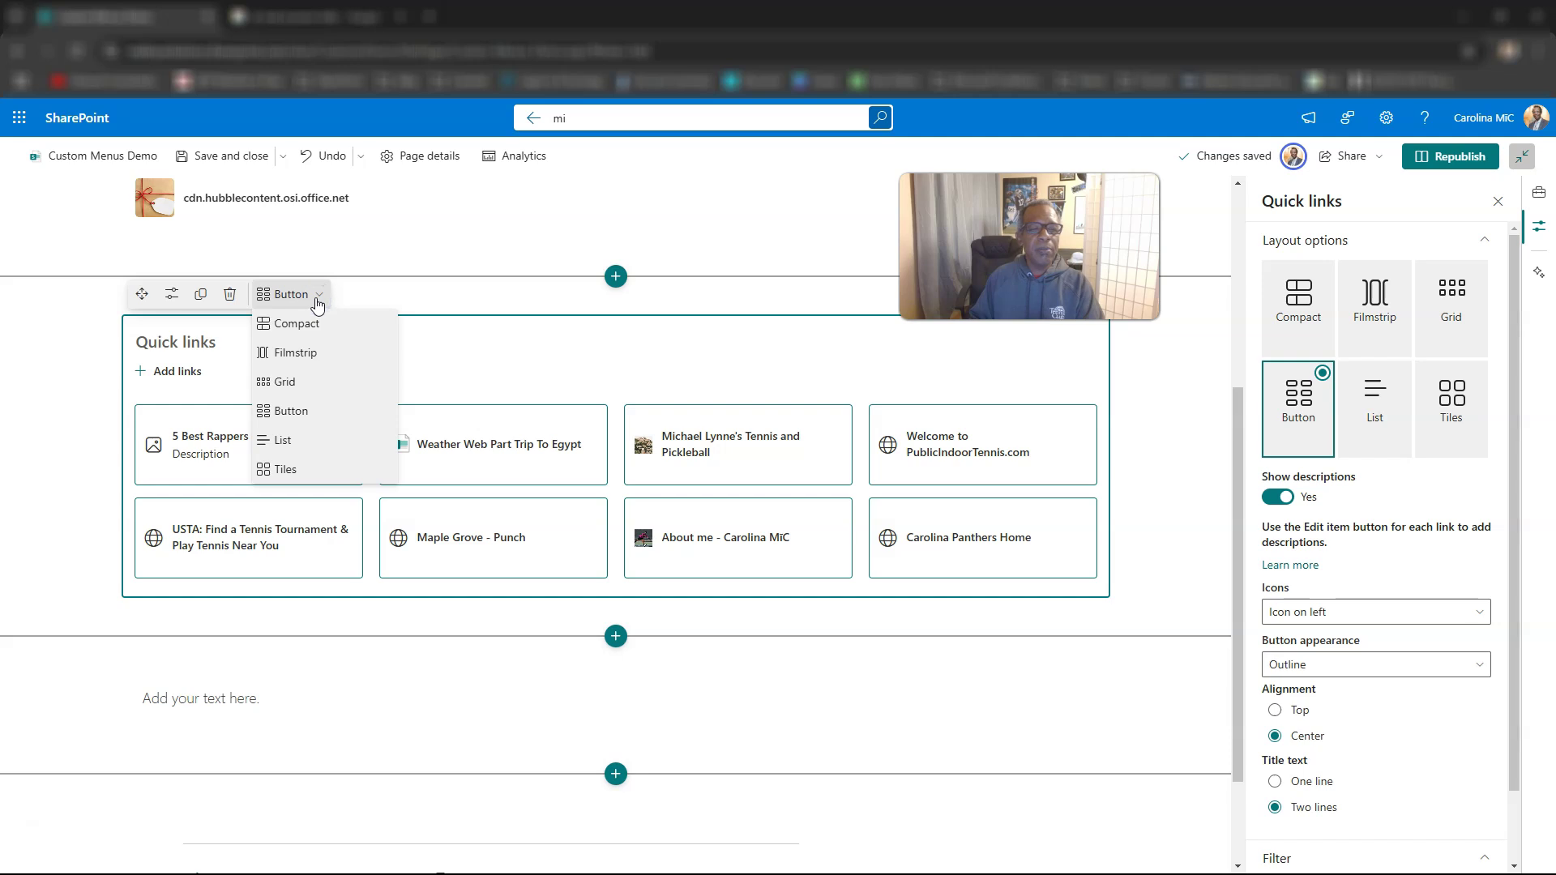
pyautogui.click(279, 440)
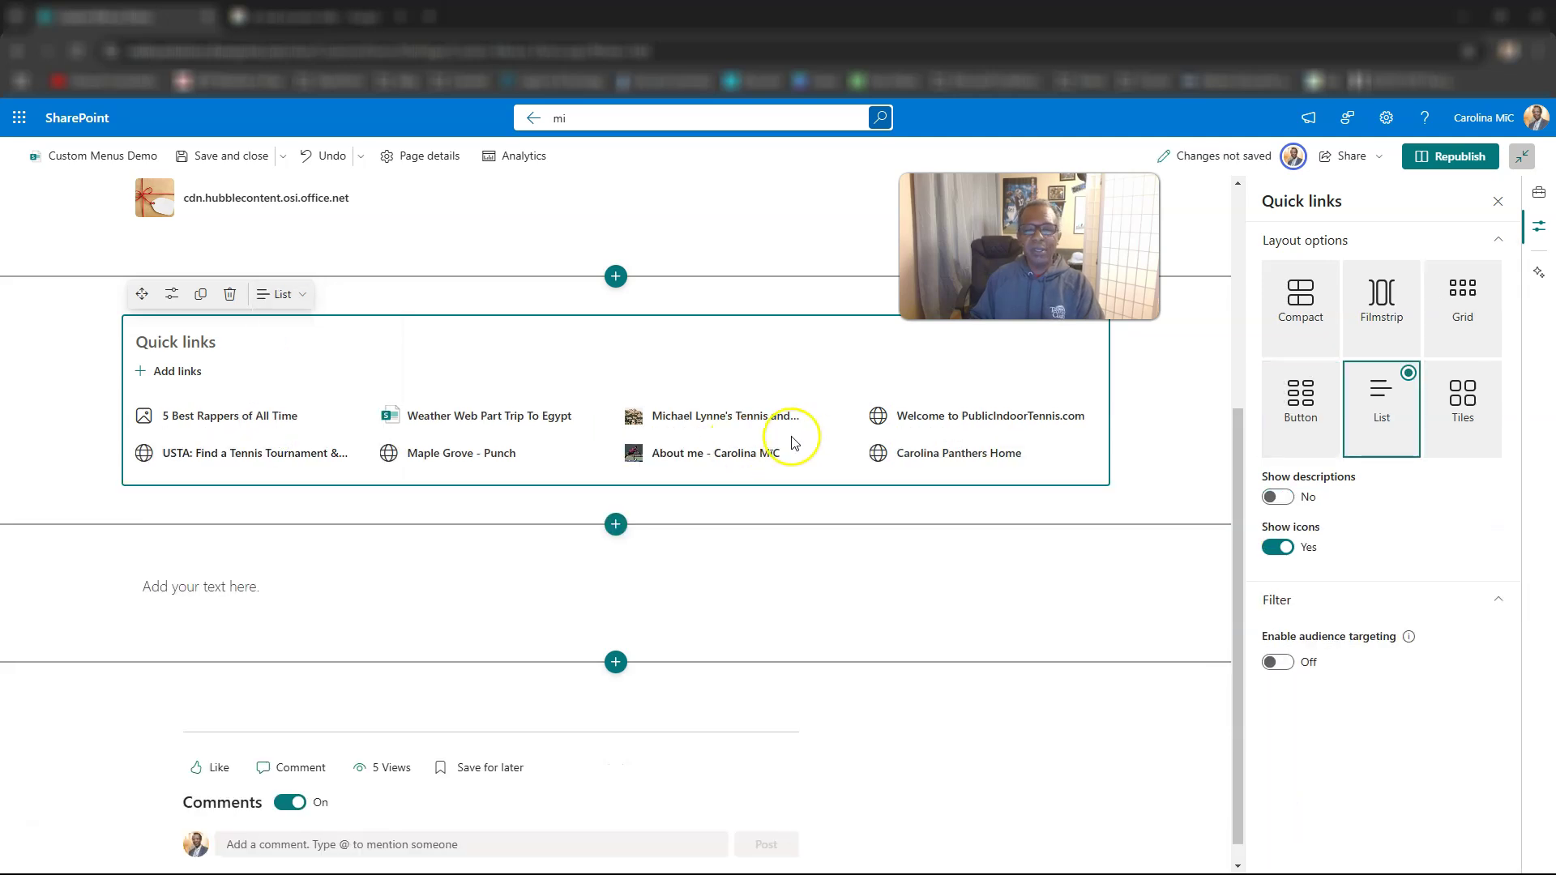
pyautogui.click(289, 292)
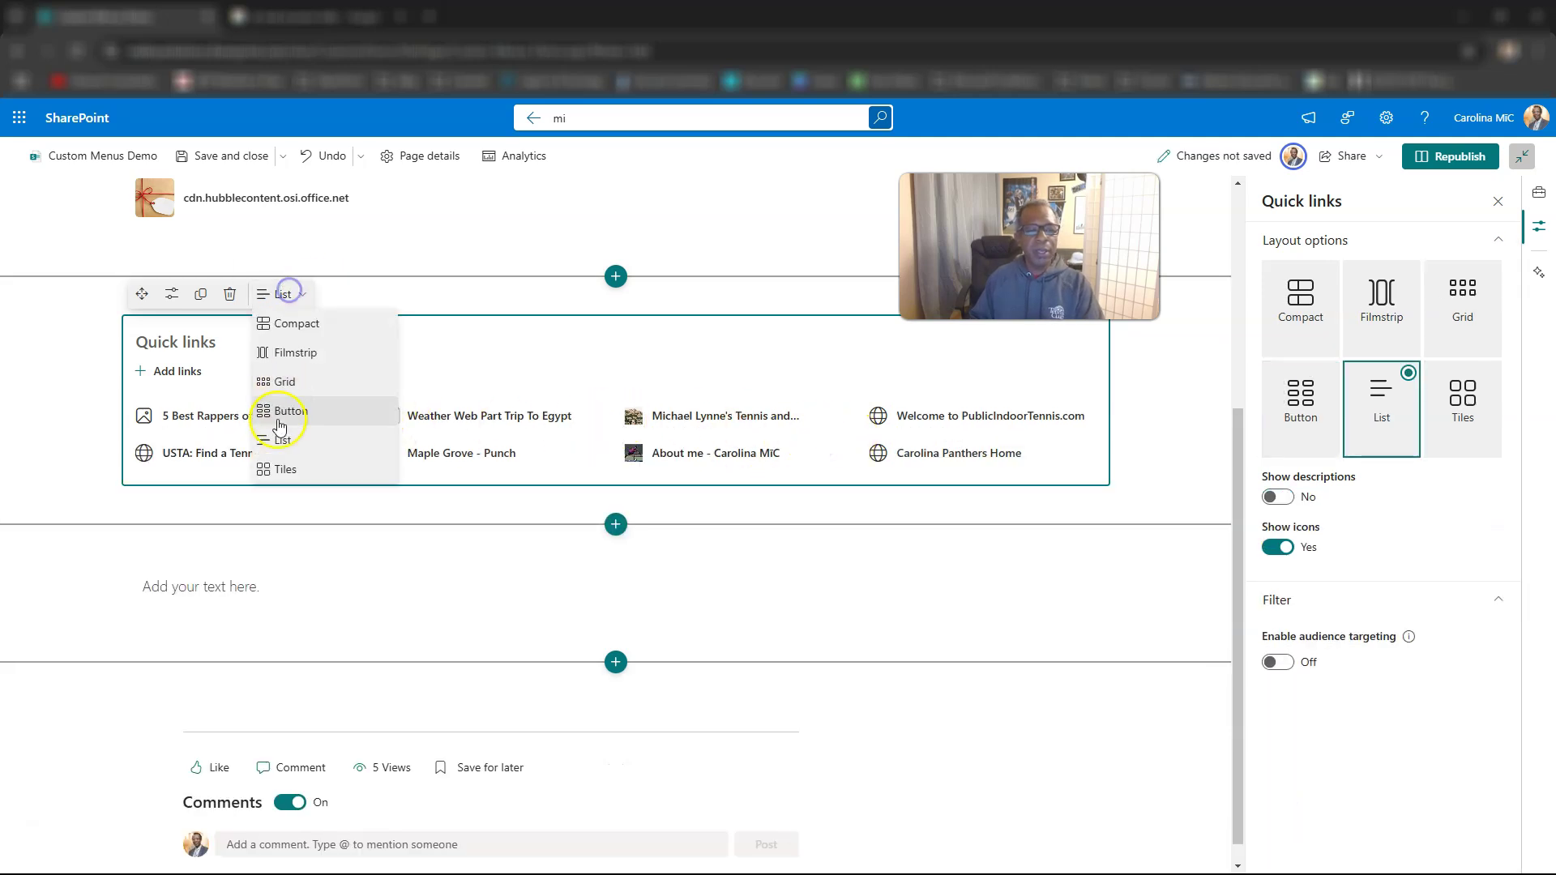
pyautogui.click(286, 469)
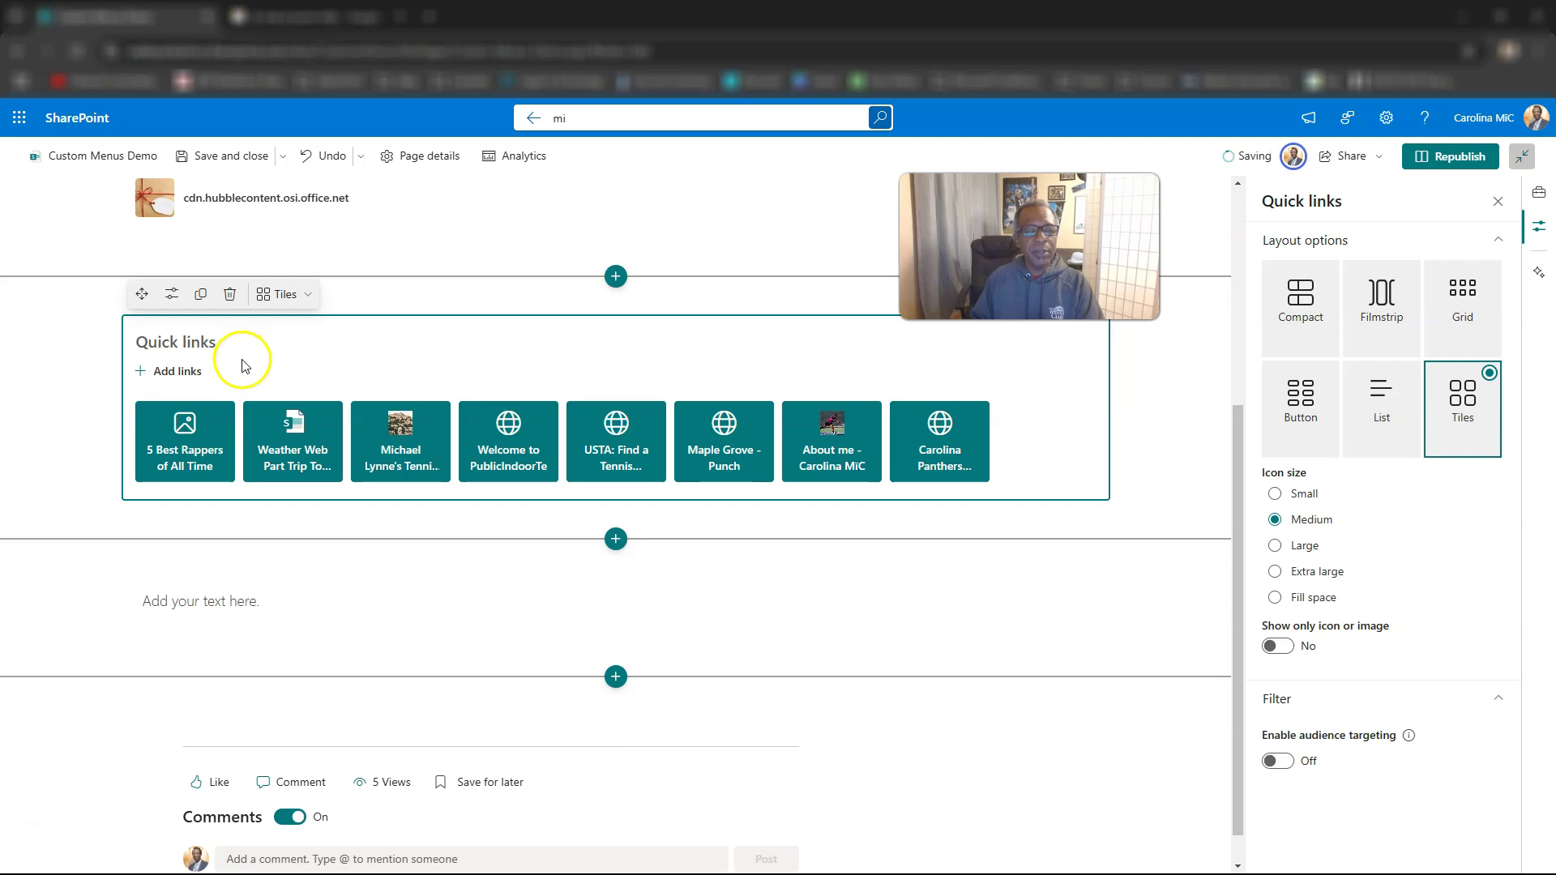
pyautogui.click(283, 294)
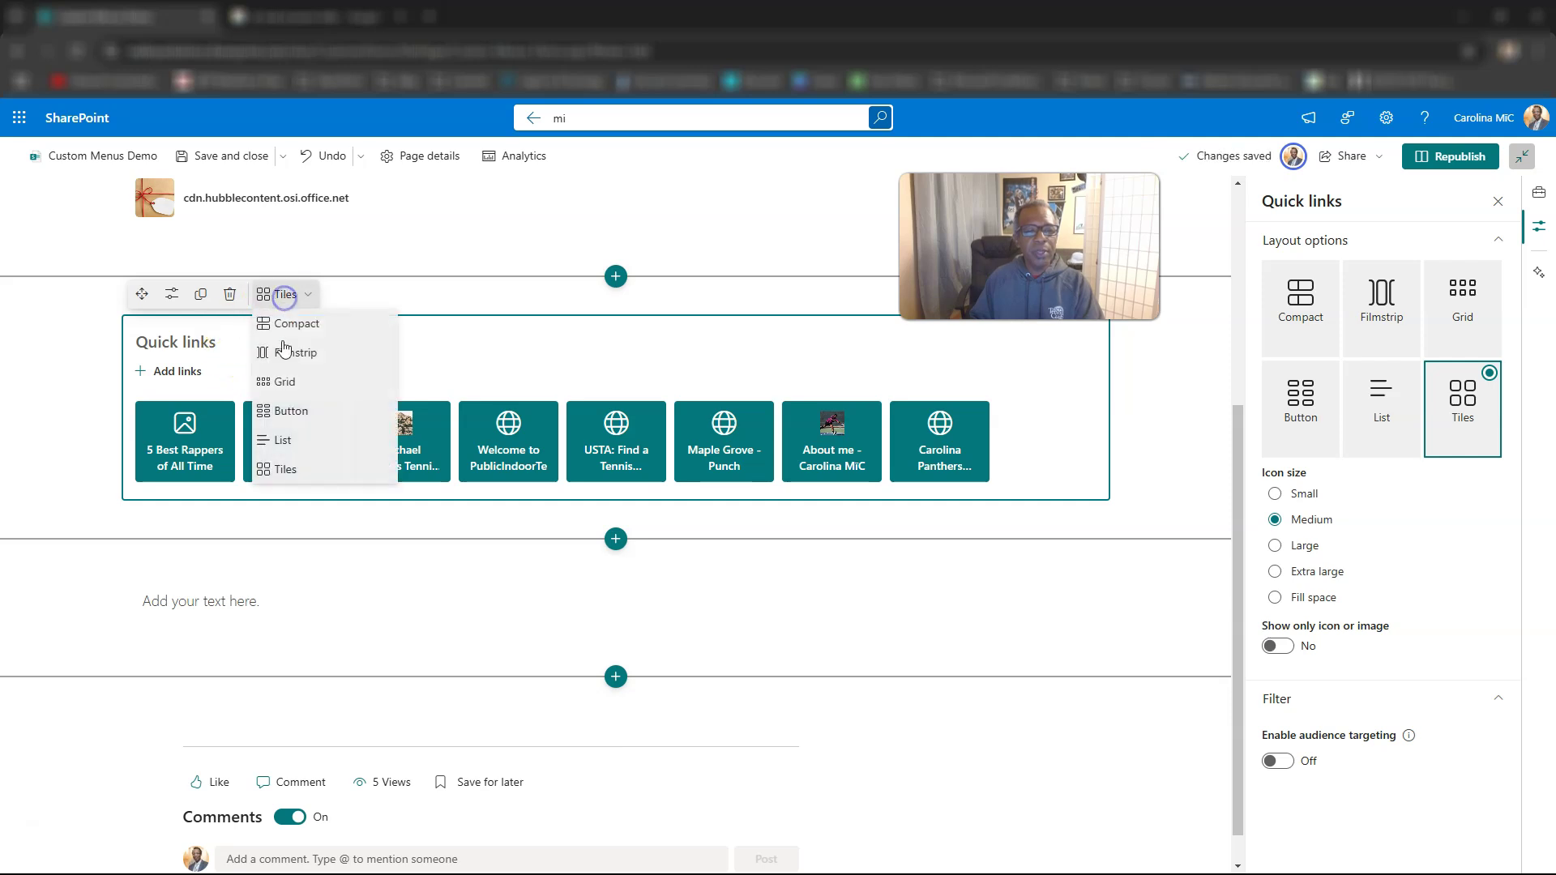
pyautogui.click(284, 411)
# Set the Button appearance to Fill color for solid teal buttons
pyautogui.scroll(-1, 1377, 577)
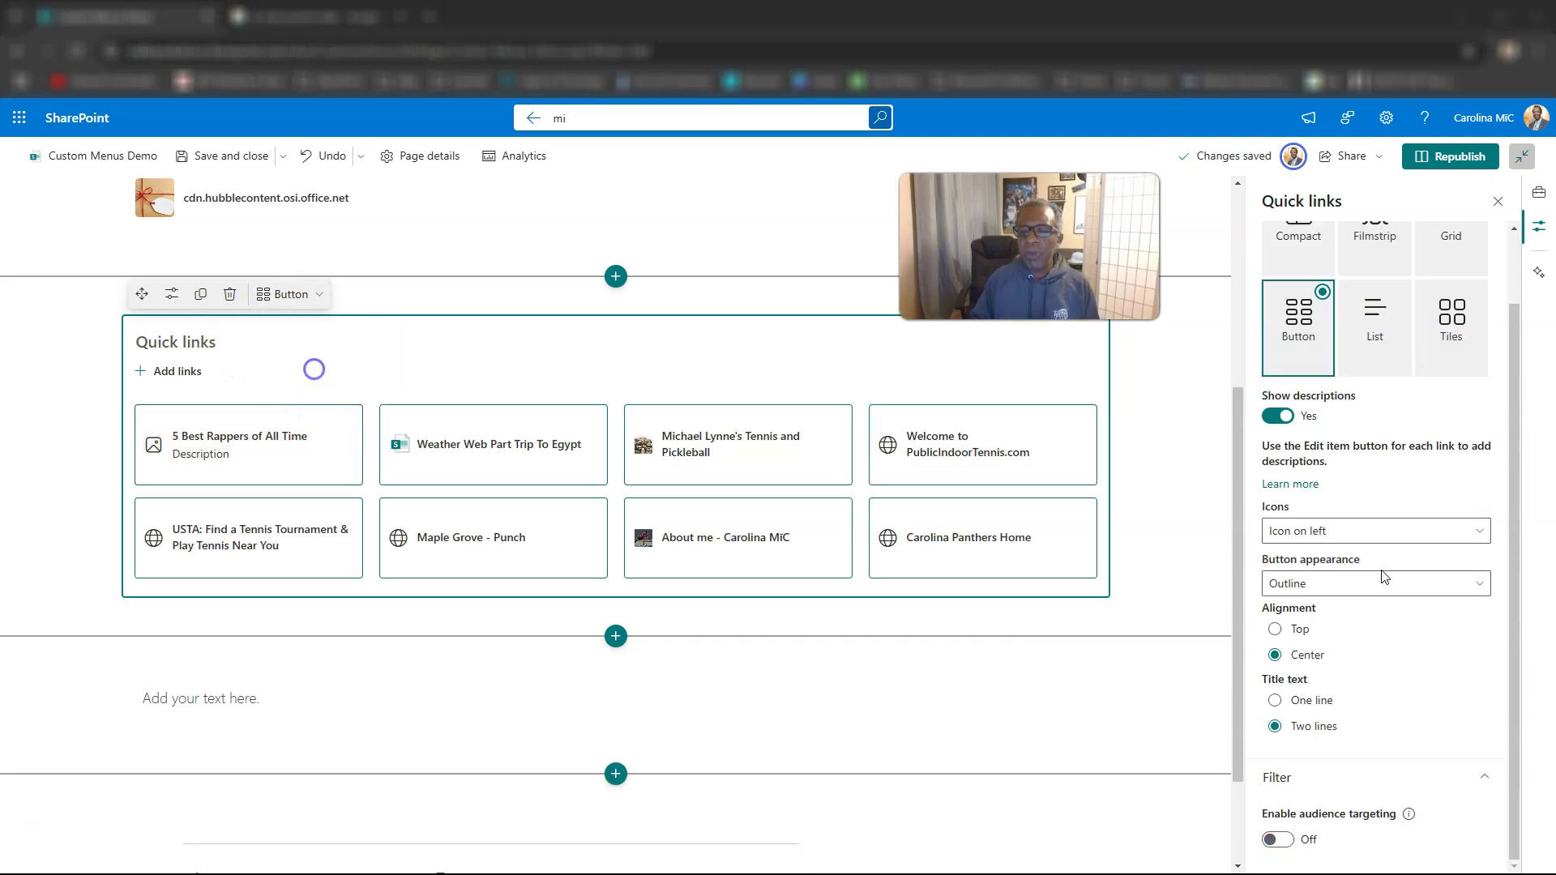
pyautogui.click(1298, 585)
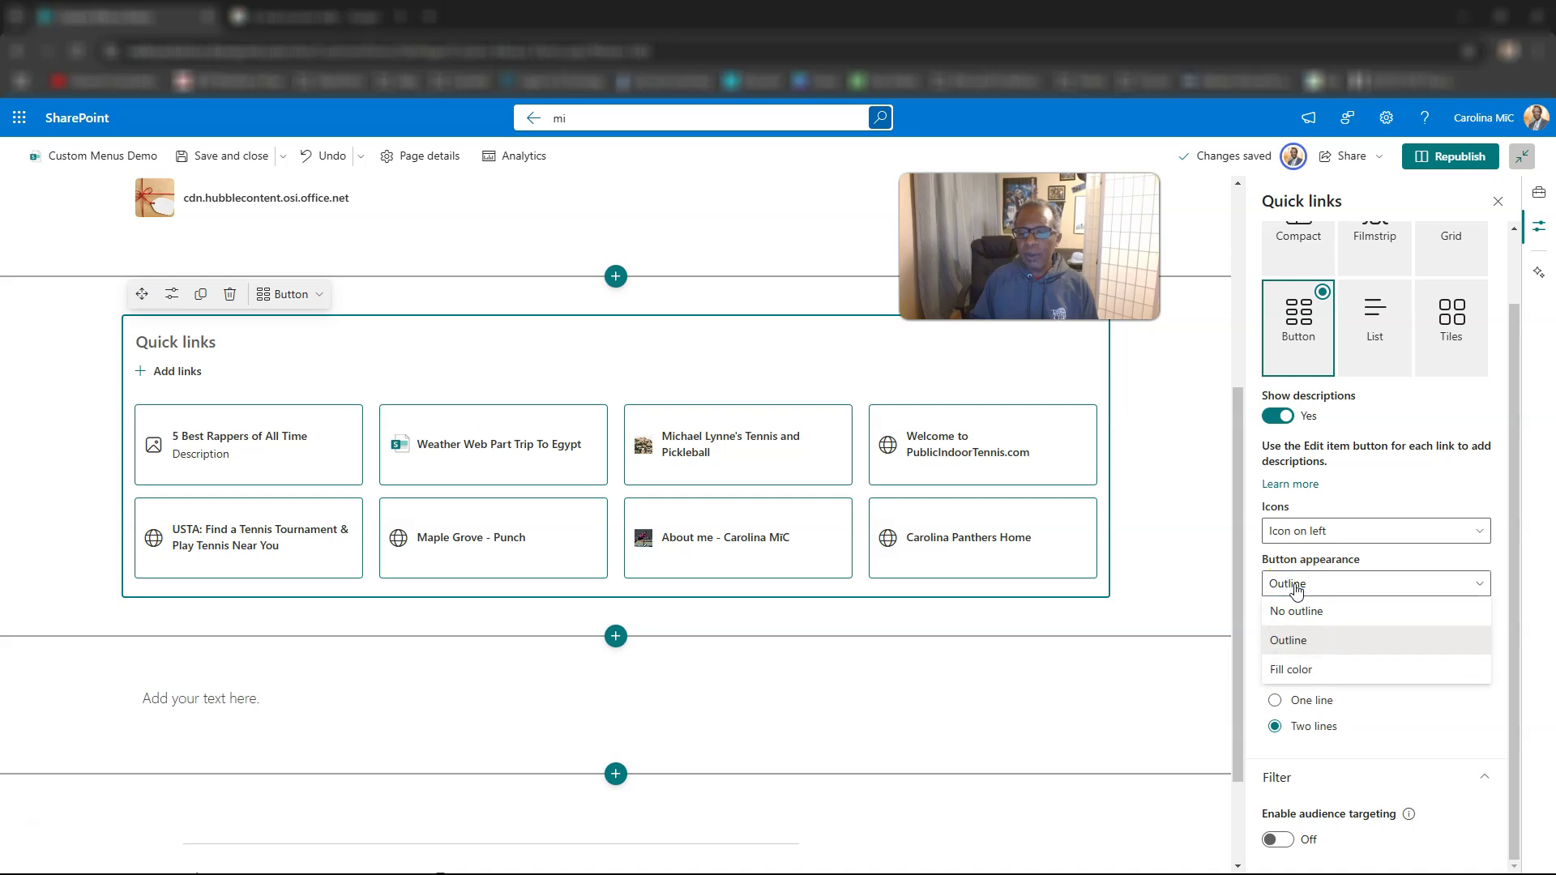
pyautogui.click(1292, 670)
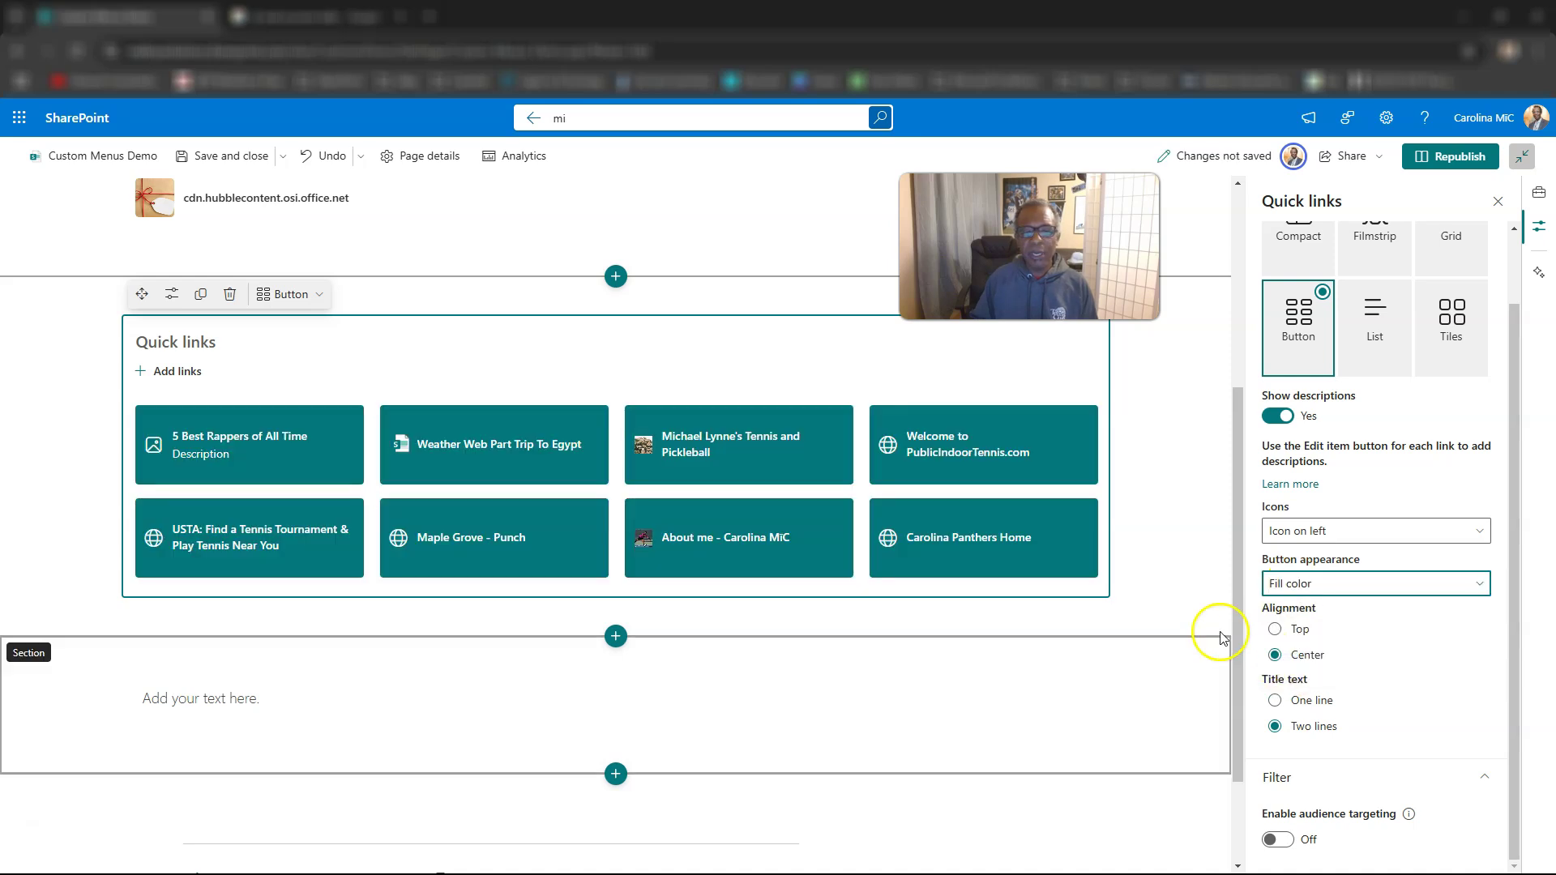